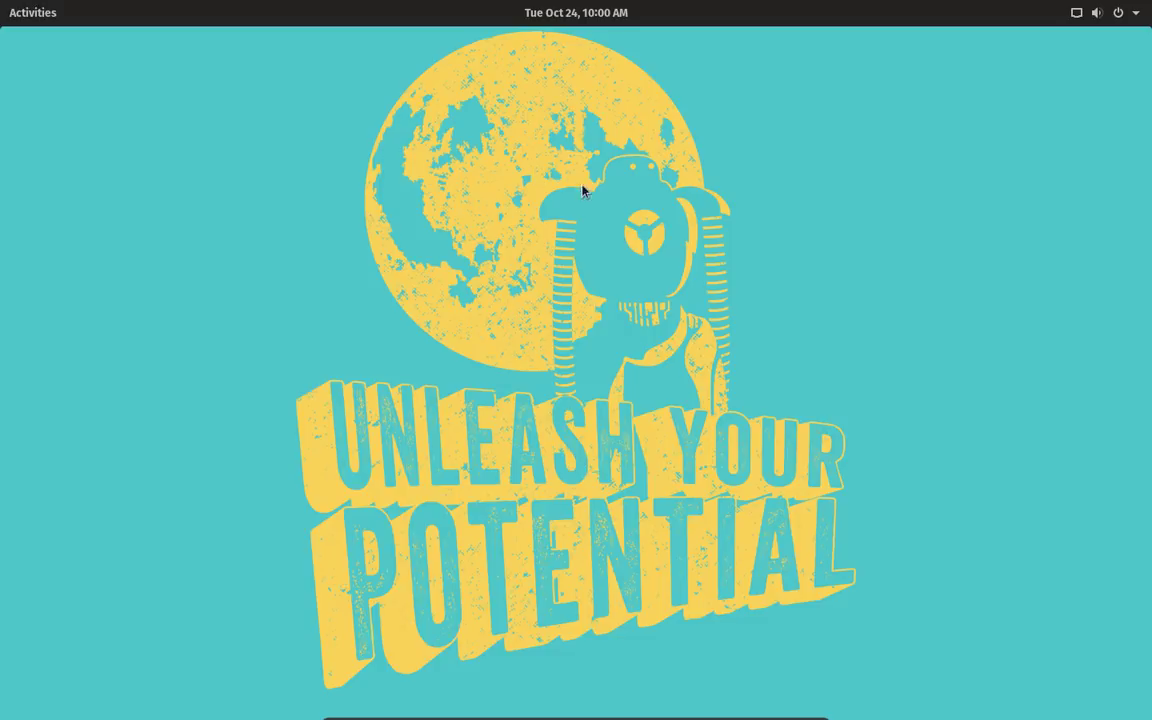
pyautogui.click(3, 7)
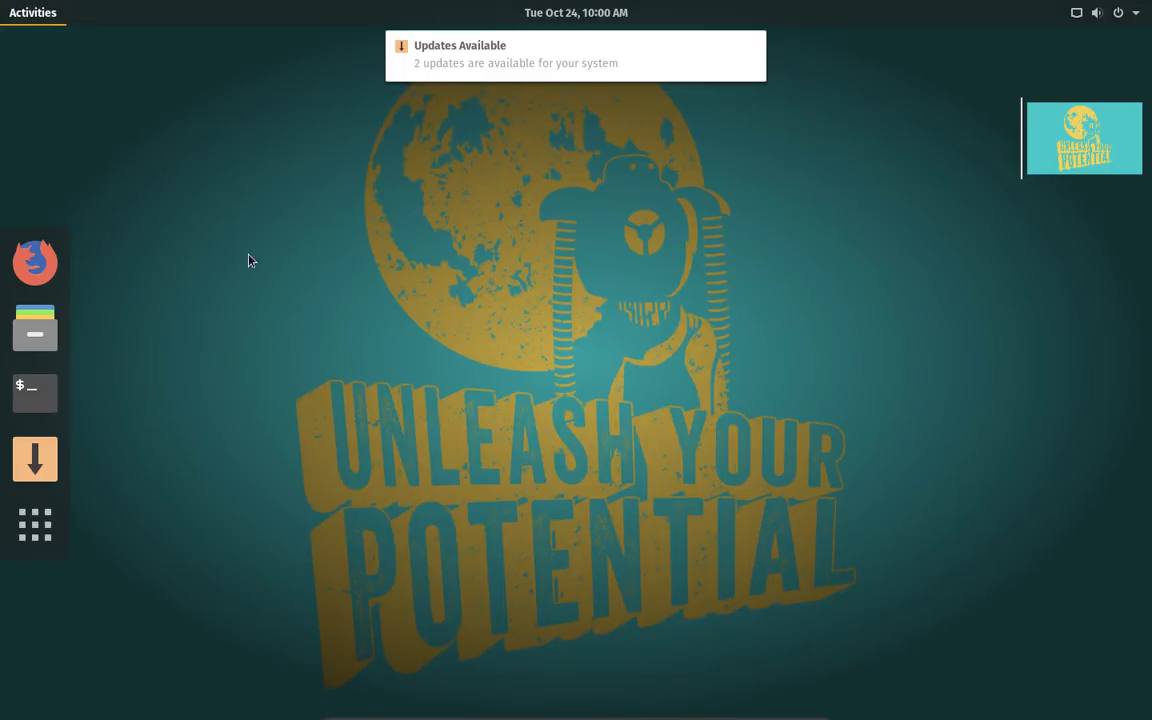
pyautogui.click(358, 183)
pyautogui.click(3, 7)
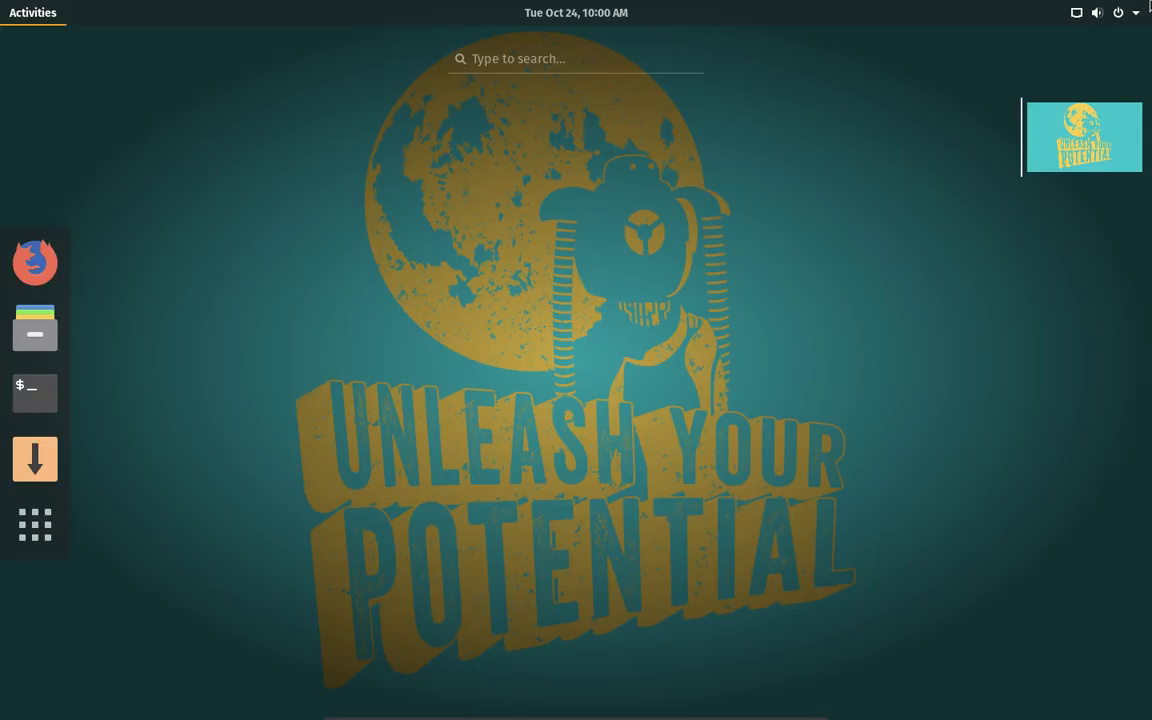
pyautogui.click(609, 196)
# Step: Open a terminal window, try out larger text in it, and close the window
pyautogui.click(10, 8)
pyautogui.click(57, 394)
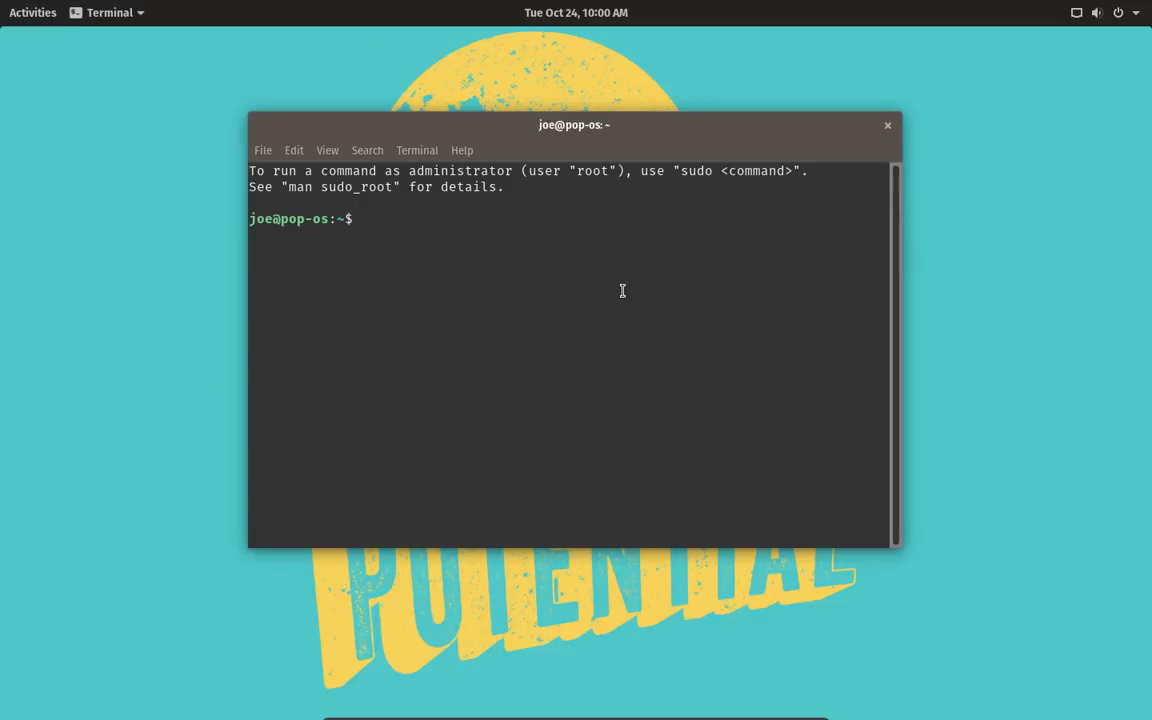
pyautogui.hotkey('ctrl', '+')
pyautogui.hotkey('ctrl', '+')
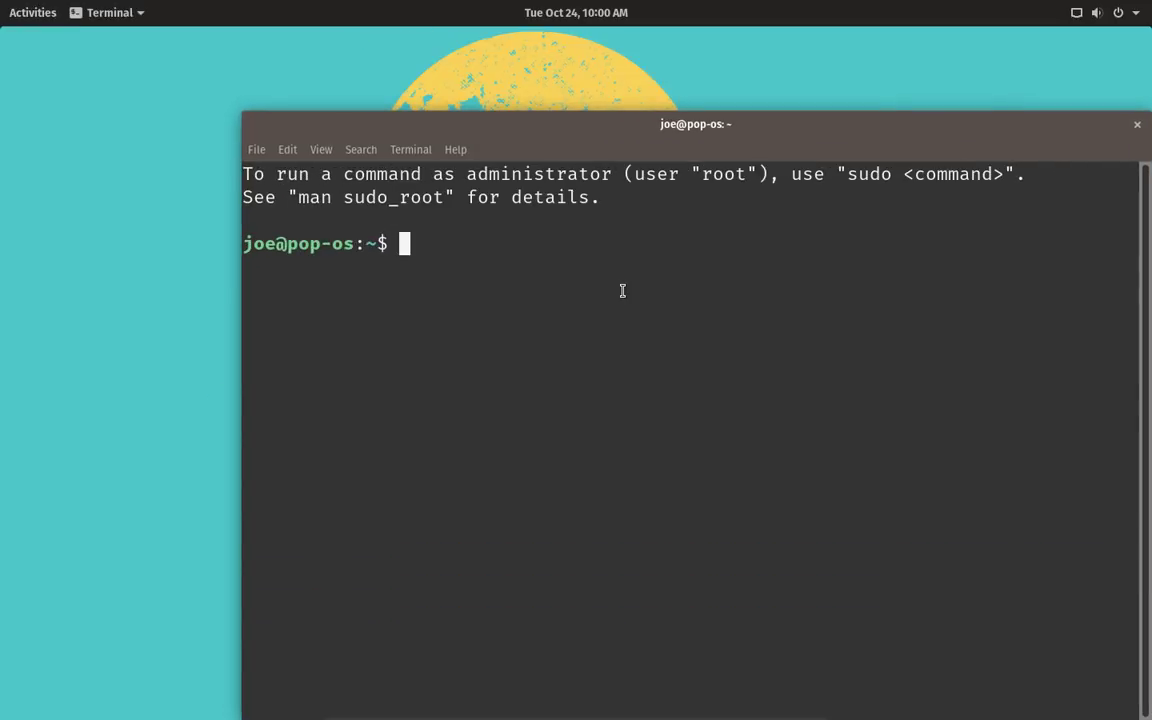
pyautogui.moveTo(630, 125); pyautogui.dragTo(557, 79)
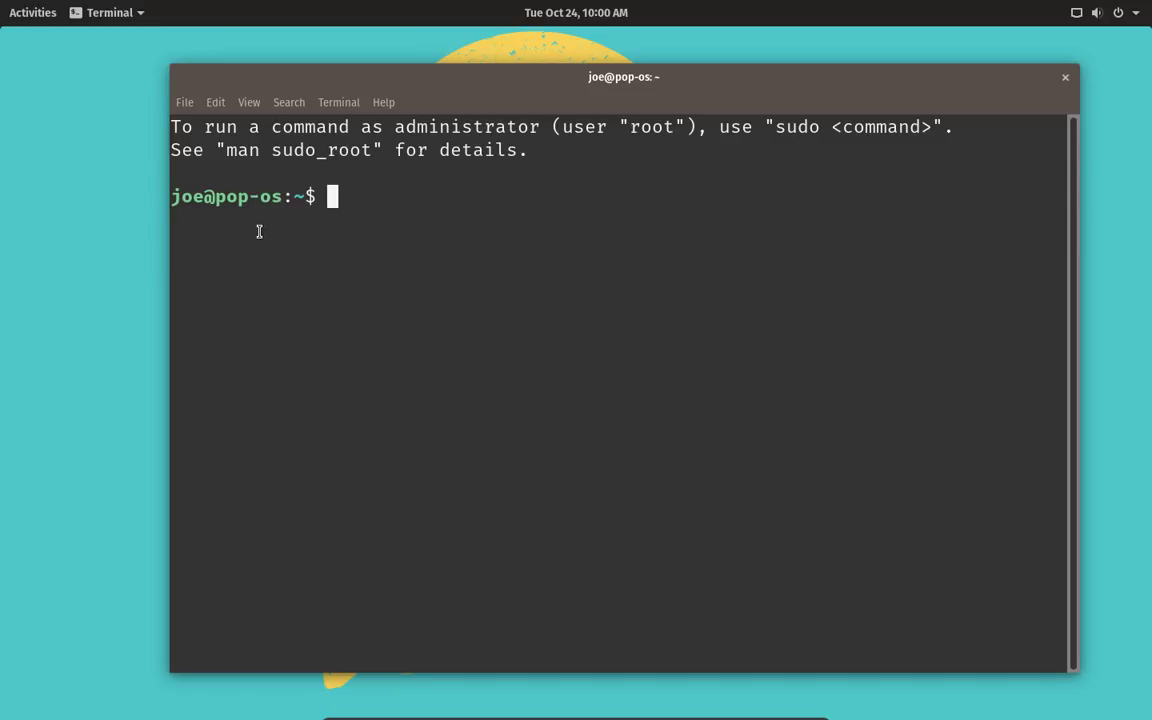
pyautogui.click(1065, 78)
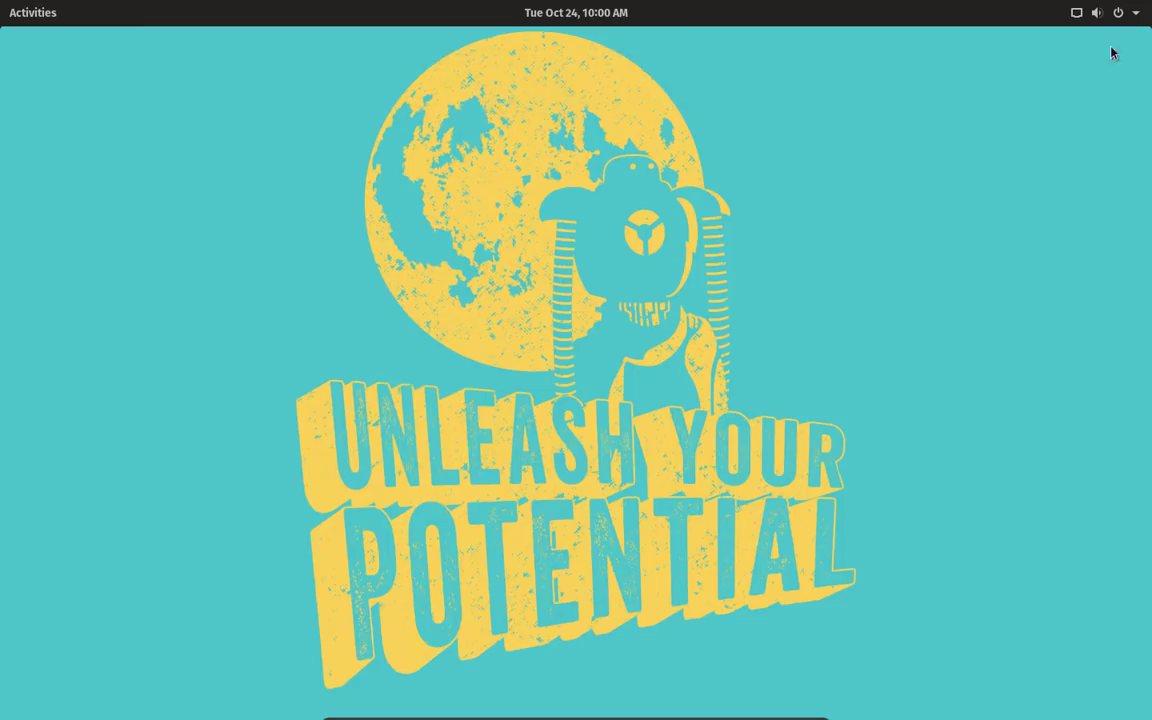
# Step: Turn on Large Text in the system's Universal Access settings
pyautogui.click(1149, 8)
pyautogui.click(961, 208)
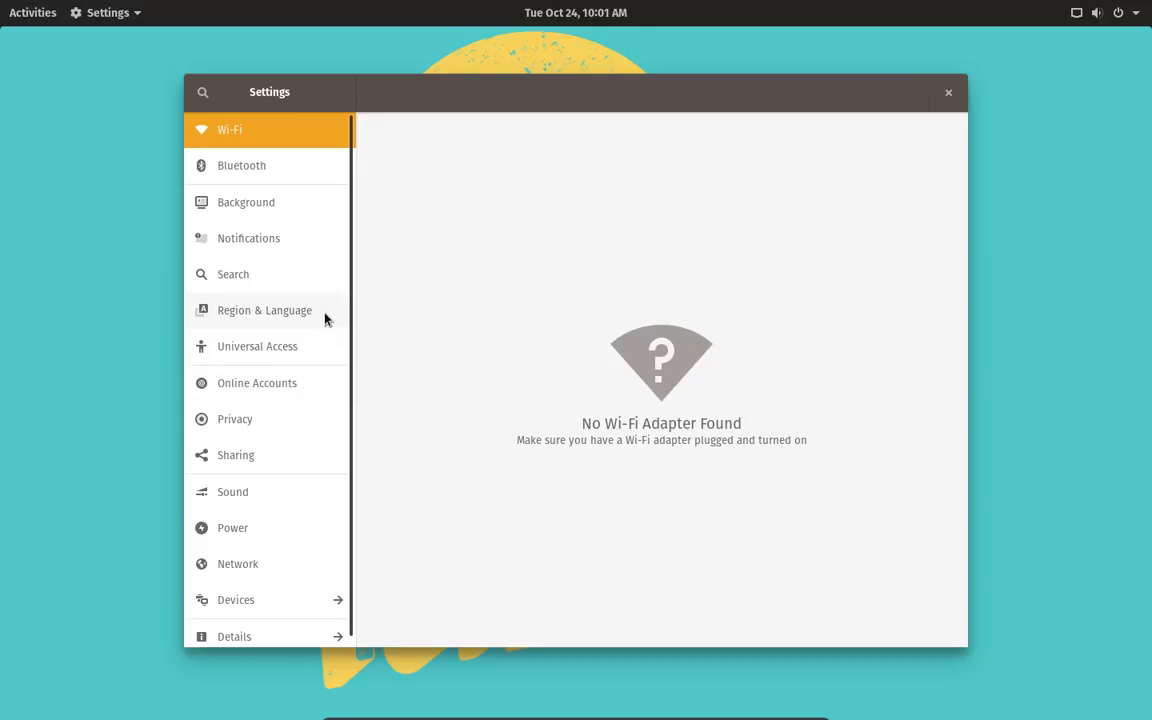
pyautogui.click(284, 345)
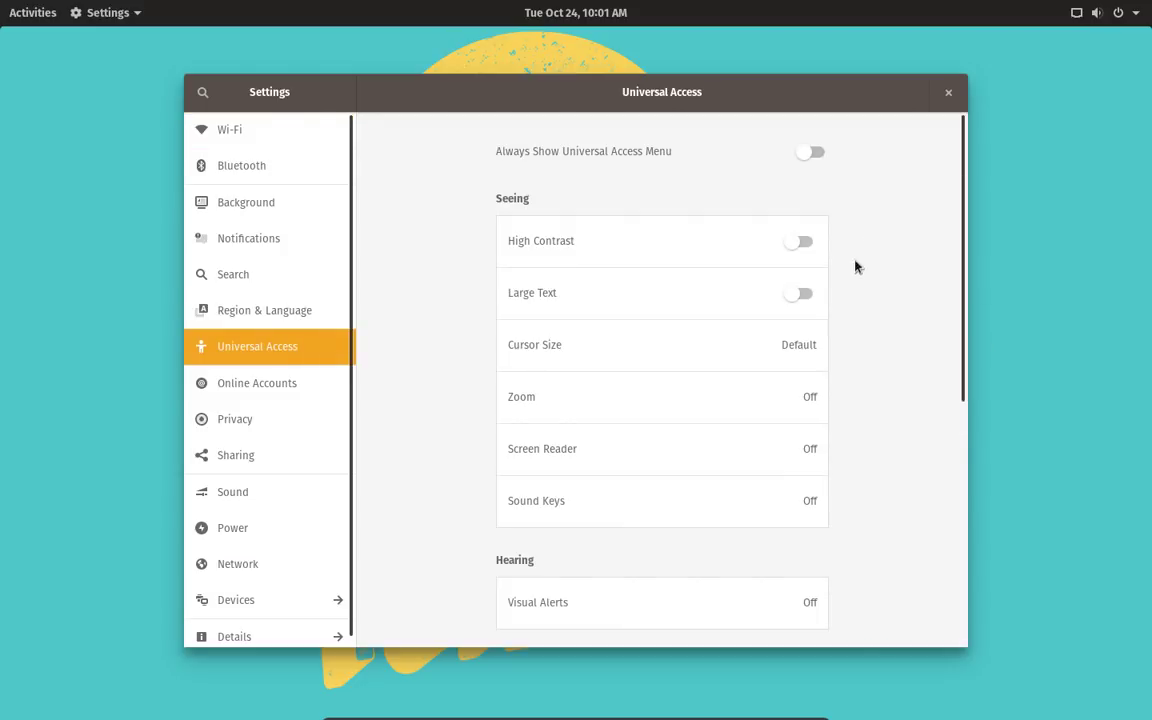
pyautogui.click(805, 295)
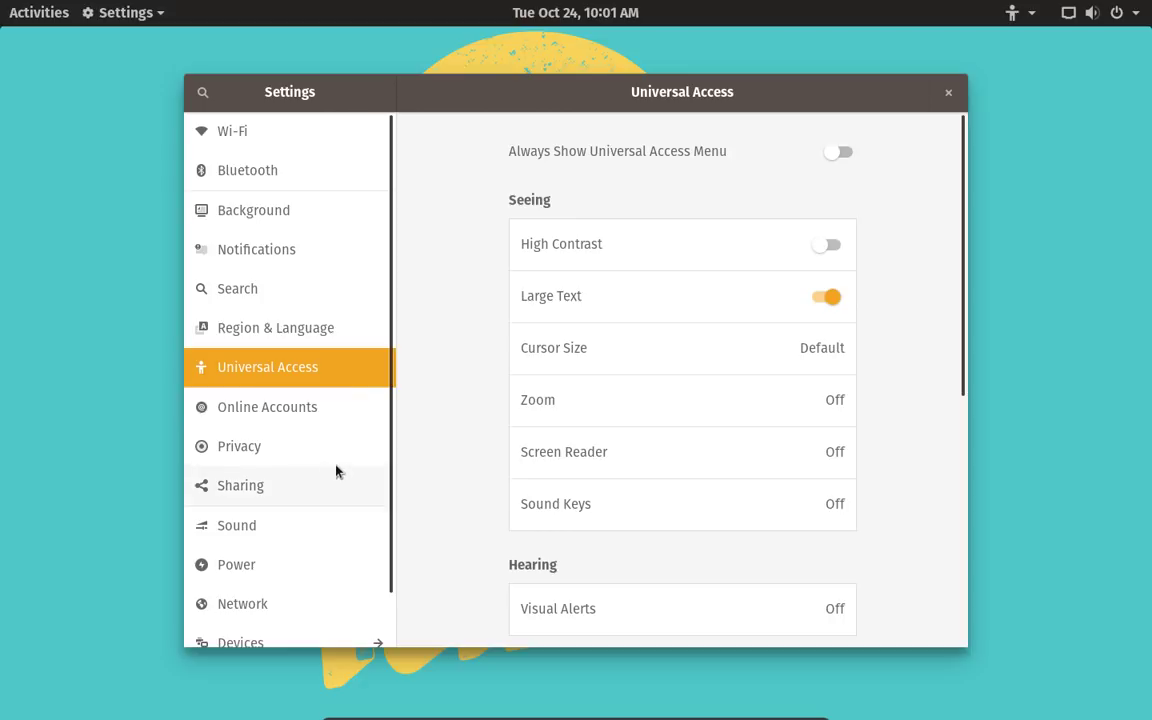
# Step: Change the device name to pop-vm in the system's About details
pyautogui.scroll(-1, 337, 470)
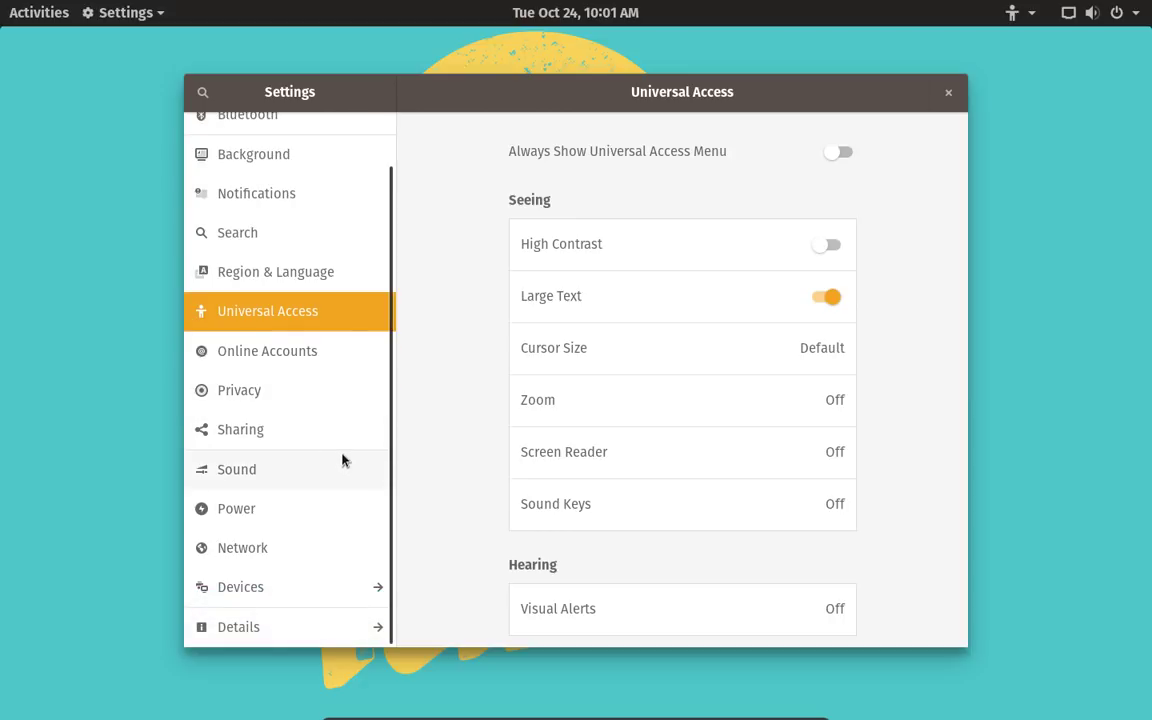
pyautogui.click(300, 627)
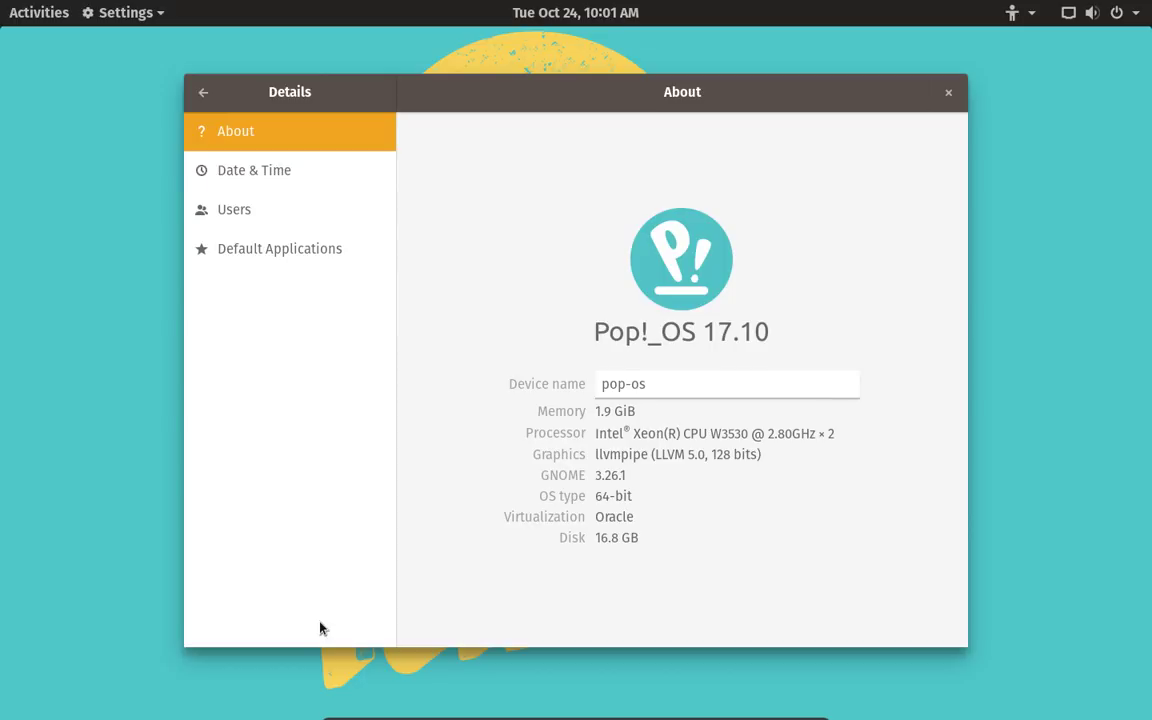
pyautogui.click(676, 390)
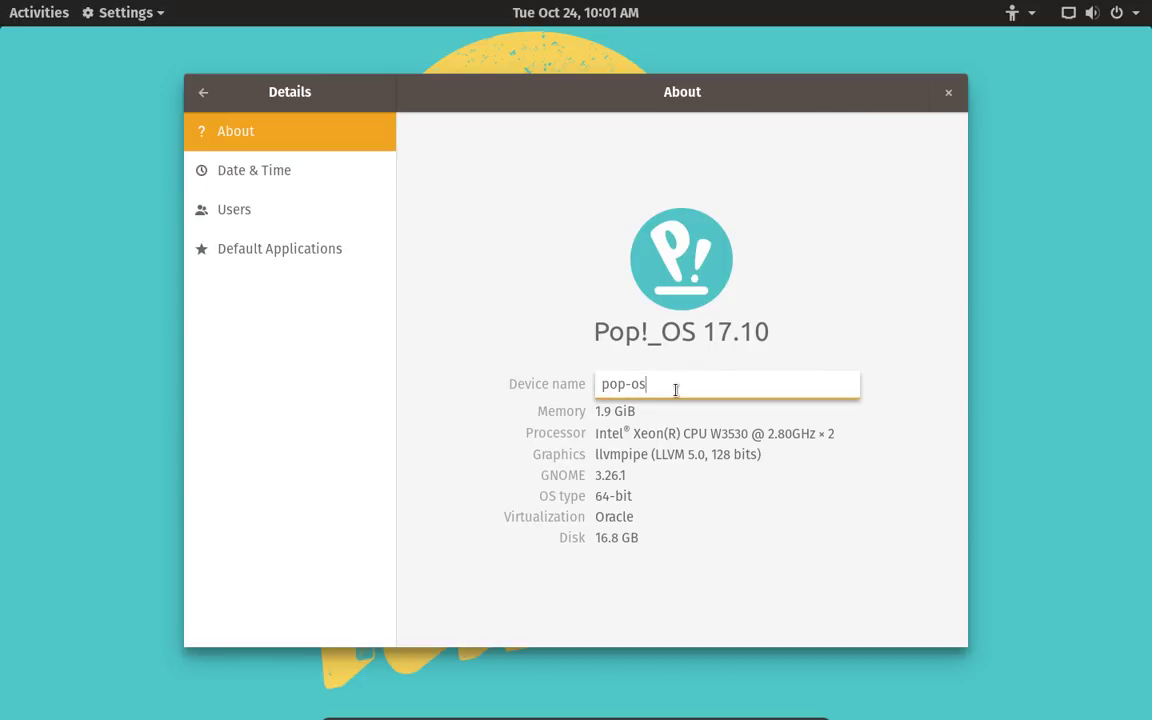
pyautogui.doubleClick(676, 387)
pyautogui.press('BackSpace')
pyautogui.press('BackSpace')
pyautogui.press('BackSpace')
pyautogui.press('BackSpace')
pyautogui.press('BackSpace')
pyautogui.write('pop-vm')
pyautogui.click(685, 455)
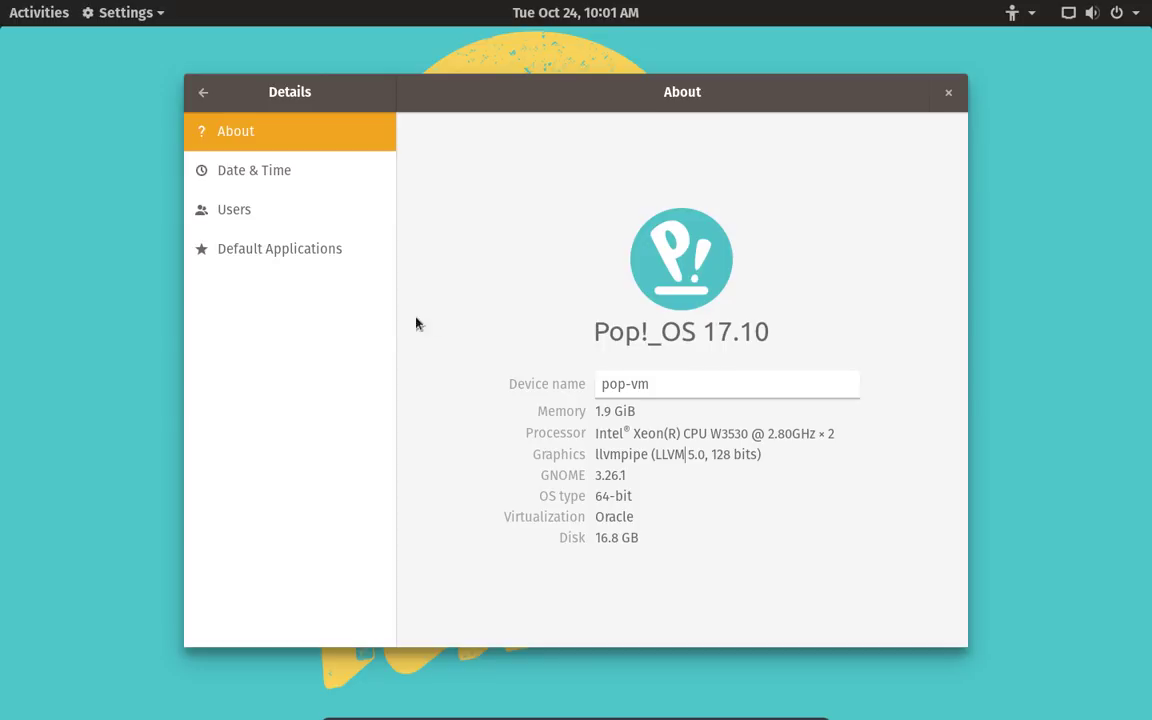
# Step: Unlock the Users settings by authenticating with the account password, and return to the main settings list
pyautogui.click(242, 210)
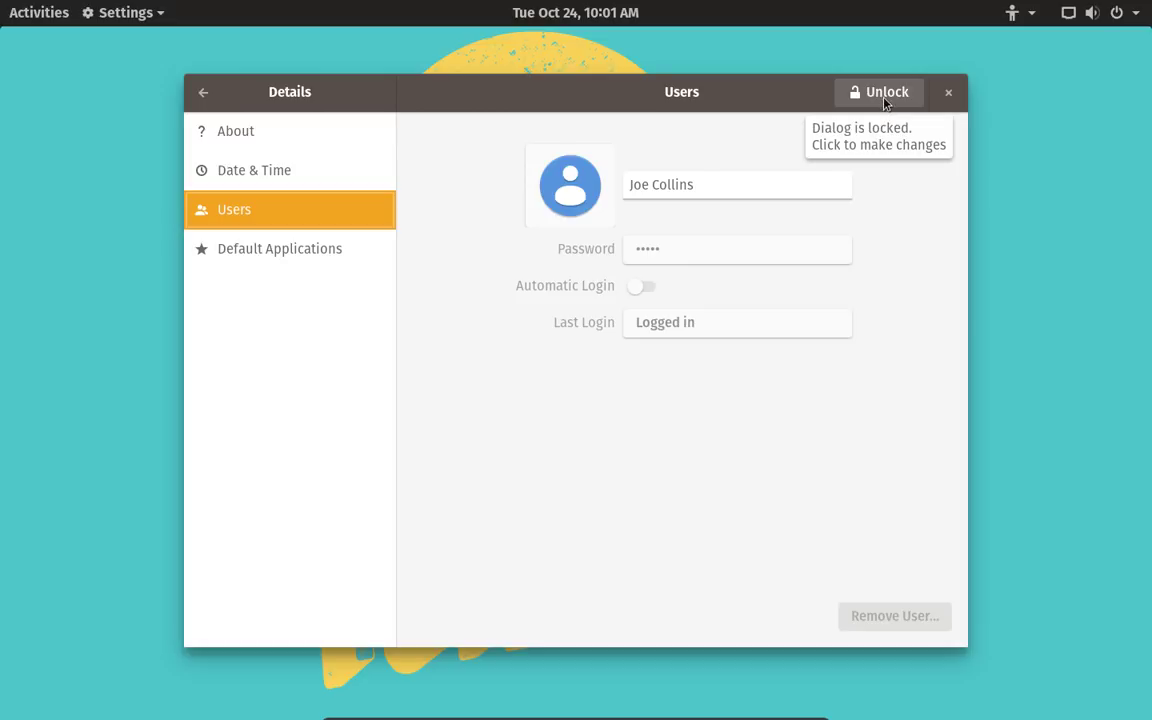
pyautogui.click(884, 102)
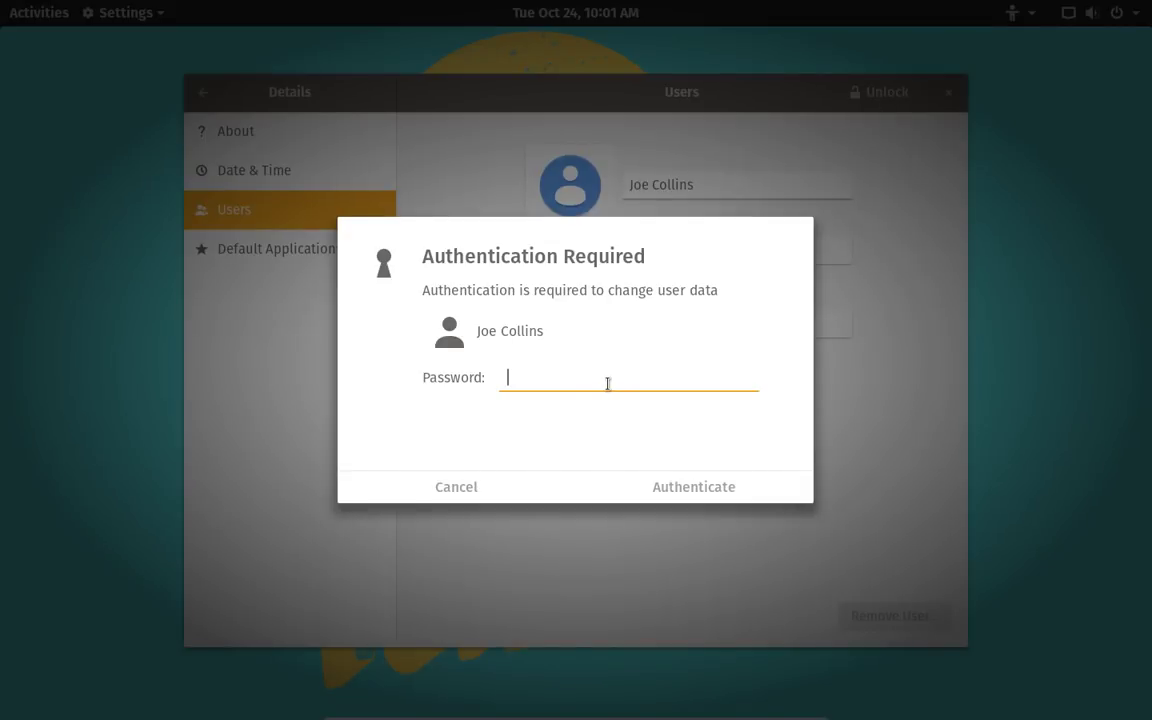
pyautogui.write('********')
pyautogui.press('Return')
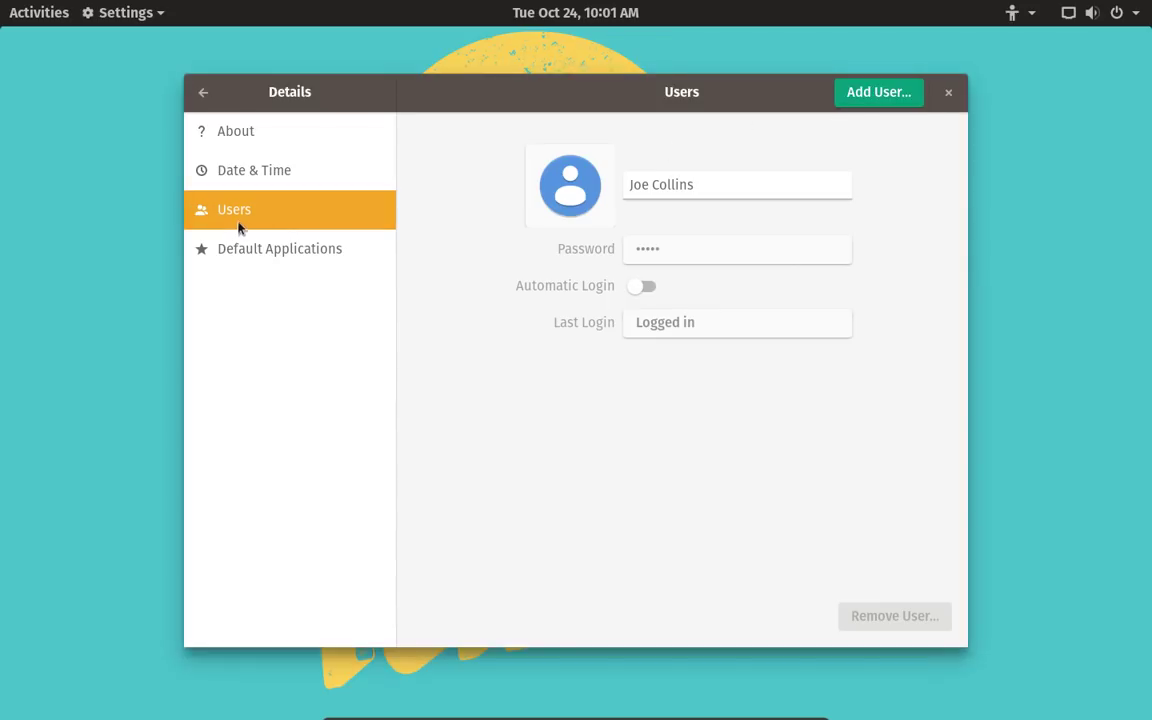
pyautogui.click(203, 93)
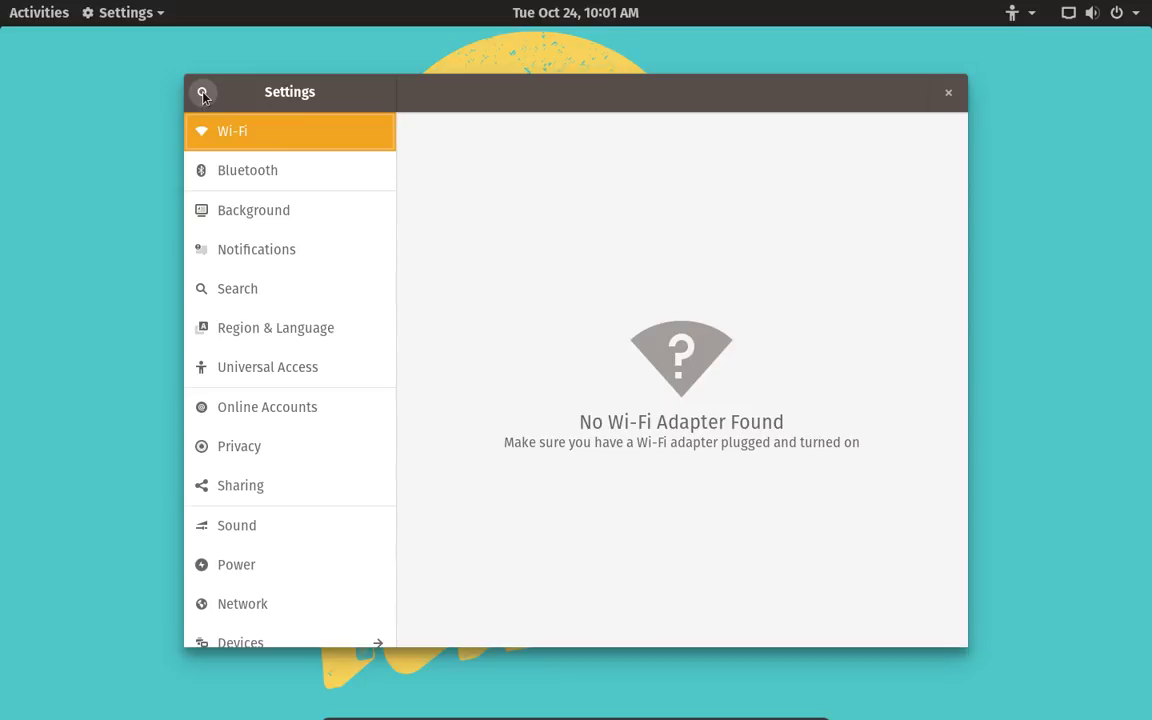
# Step: Browse the supplied wallpapers and set the night sky with star trails over dark hills as the desktop background
pyautogui.click(351, 177)
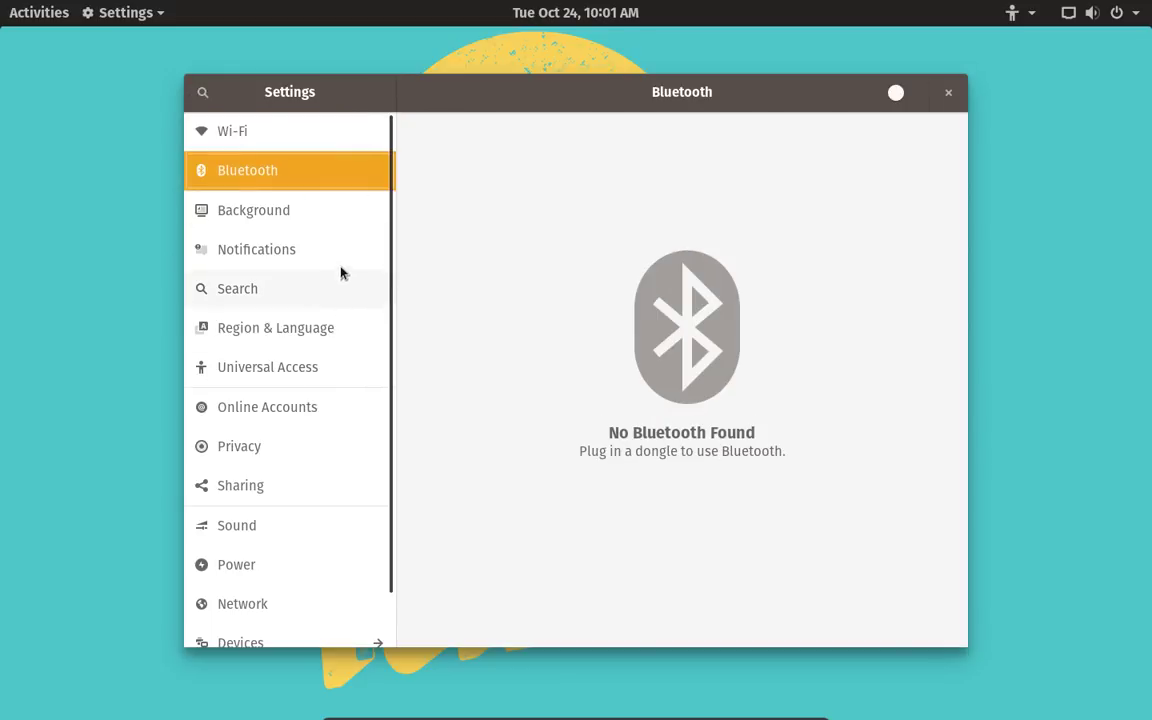
pyautogui.click(336, 222)
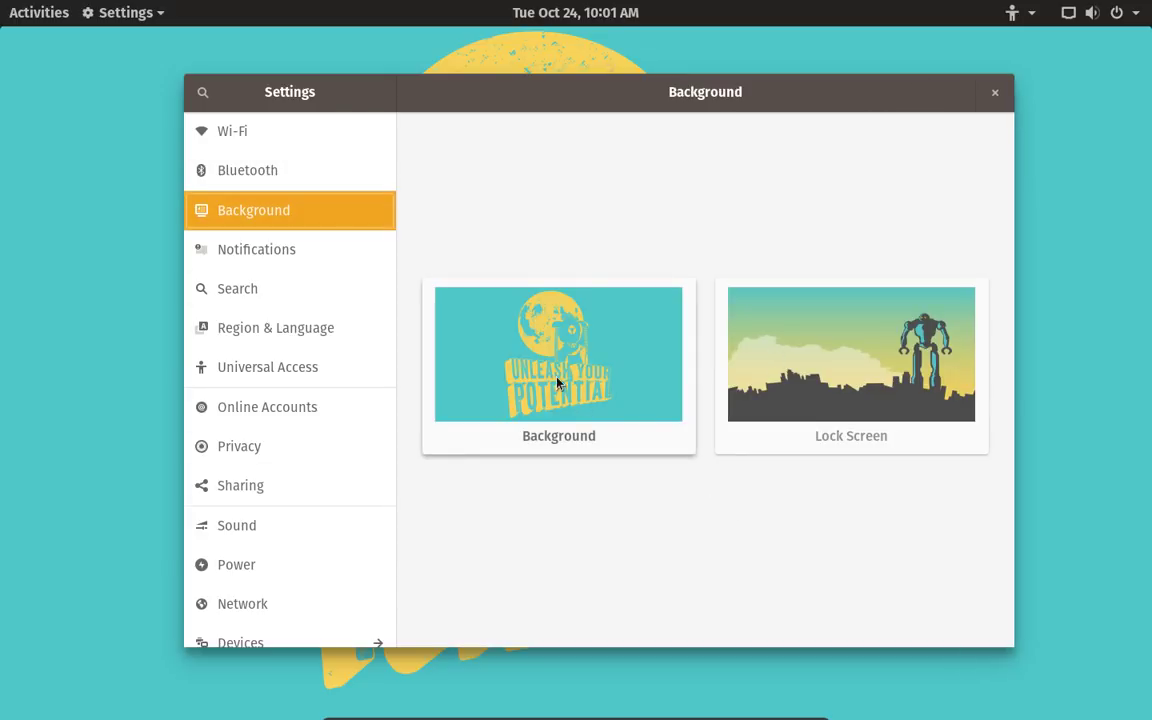
pyautogui.click(561, 361)
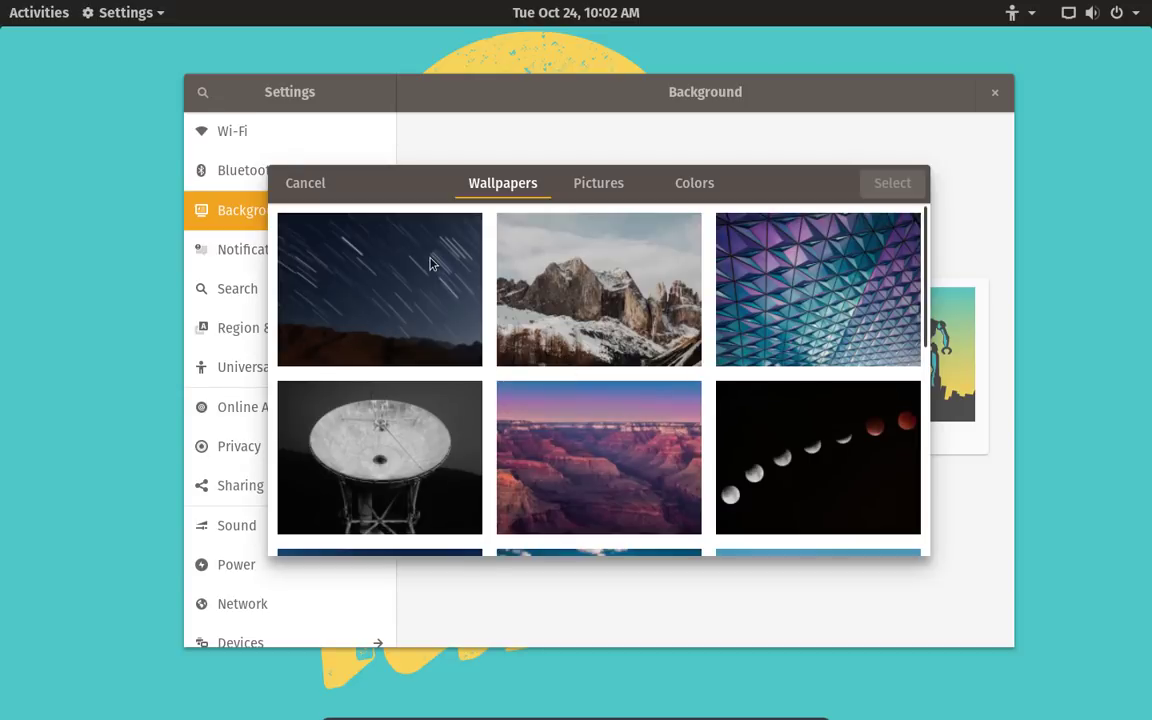
pyautogui.scroll(-3, 432, 268)
pyautogui.scroll(3, 432, 268)
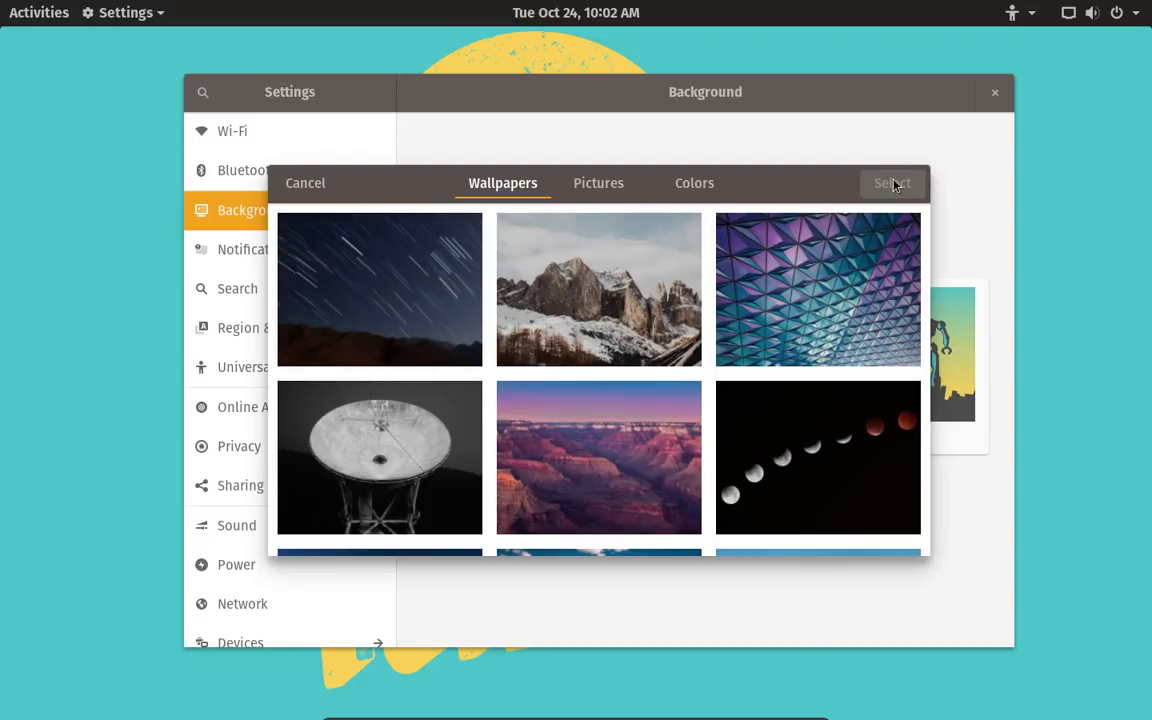
pyautogui.scroll(-12, 603, 405)
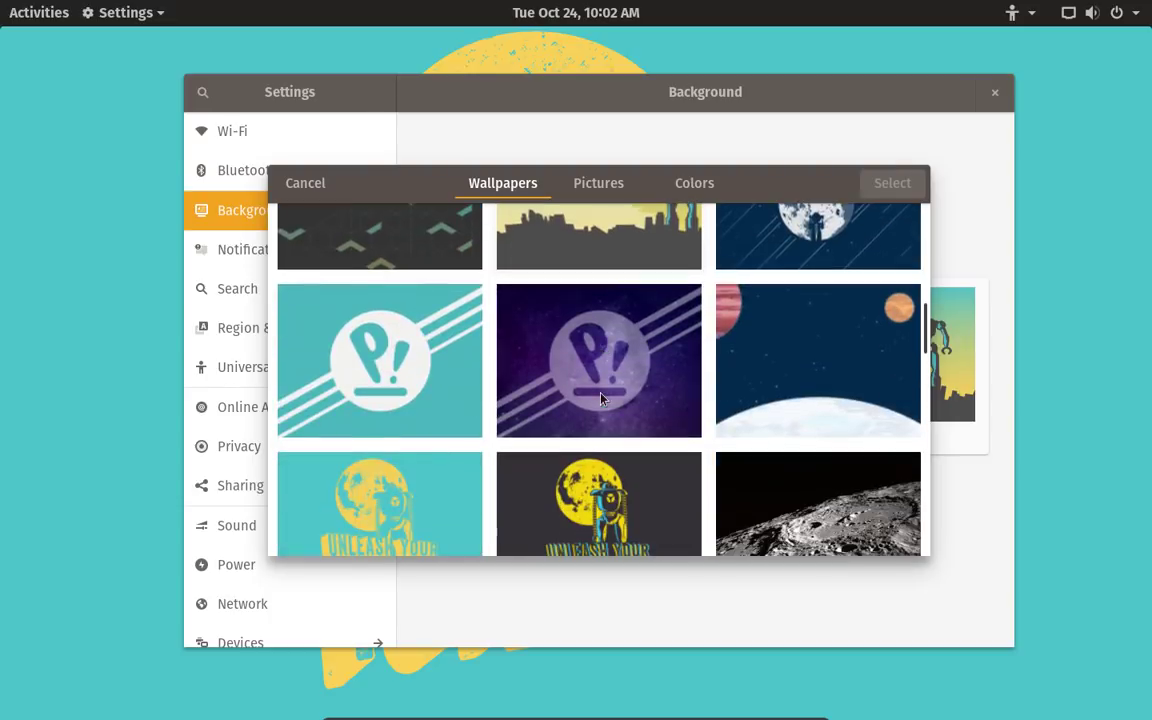
pyautogui.scroll(-4, 601, 399)
pyautogui.scroll(-3, 601, 399)
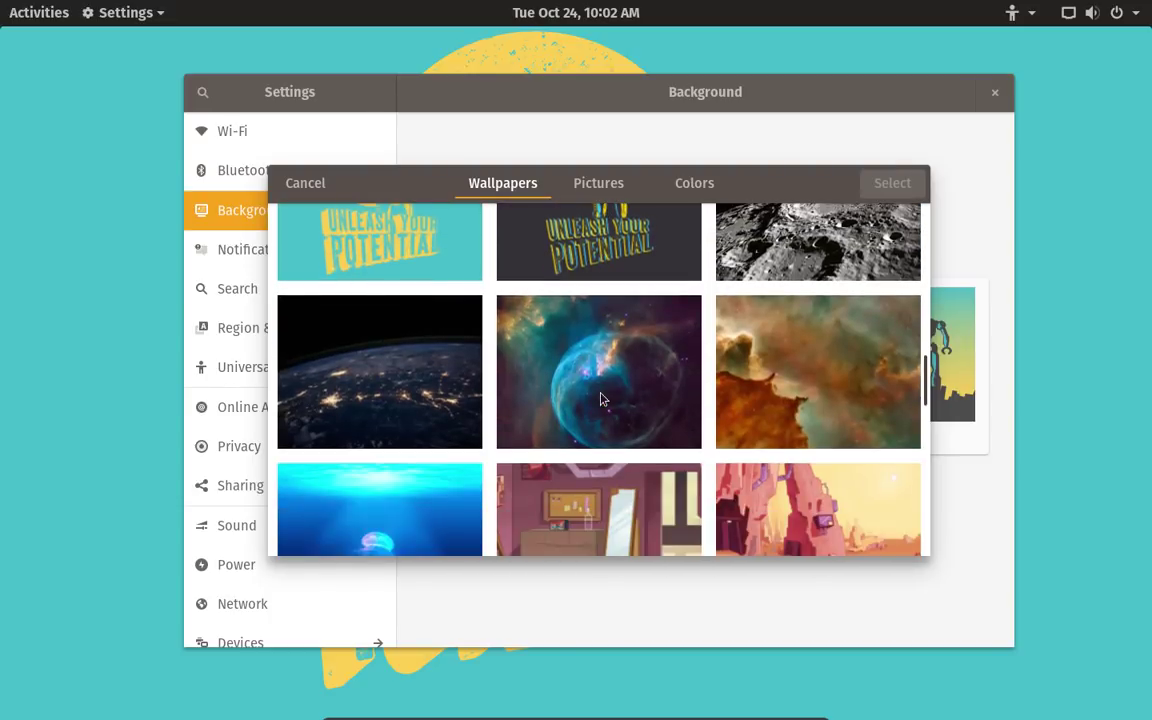
pyautogui.scroll(-4, 601, 399)
pyautogui.scroll(18, 600, 399)
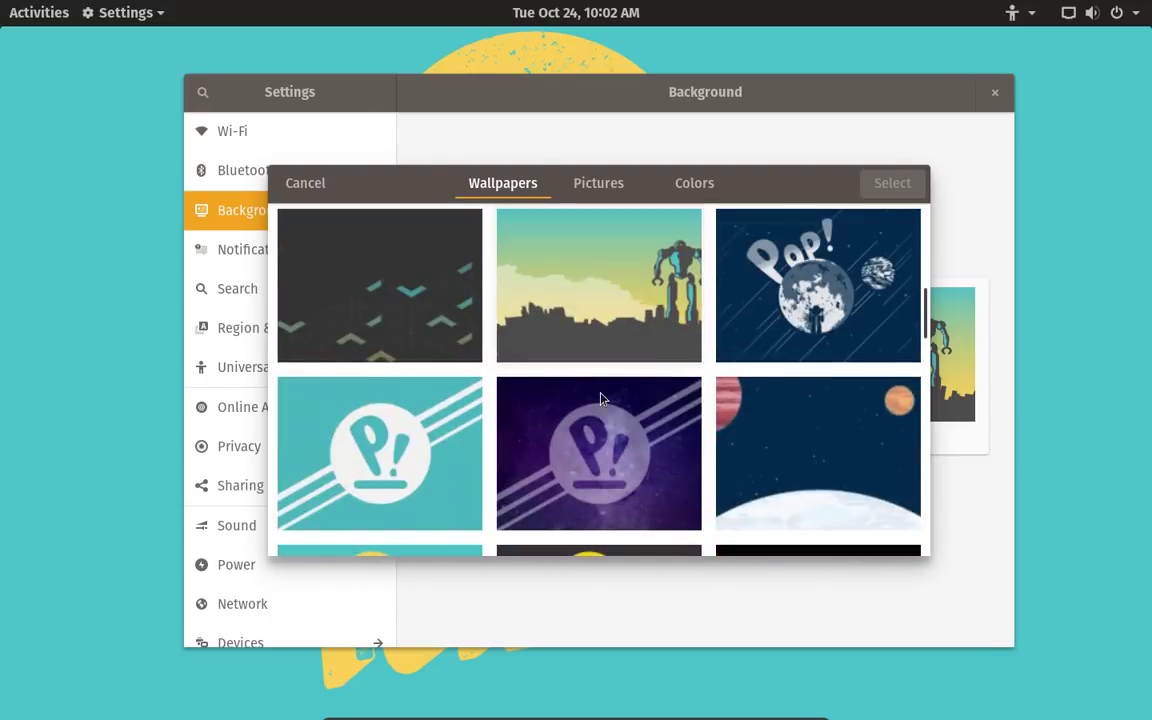
pyautogui.scroll(2, 841, 288)
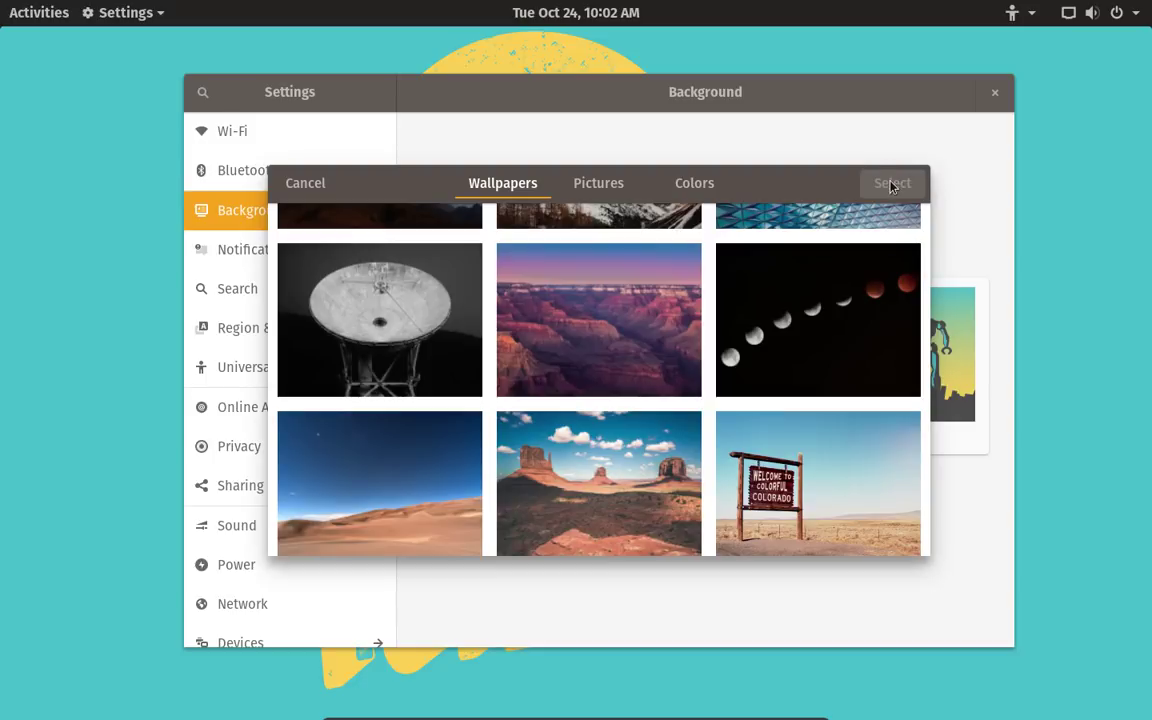
pyautogui.scroll(3, 390, 295)
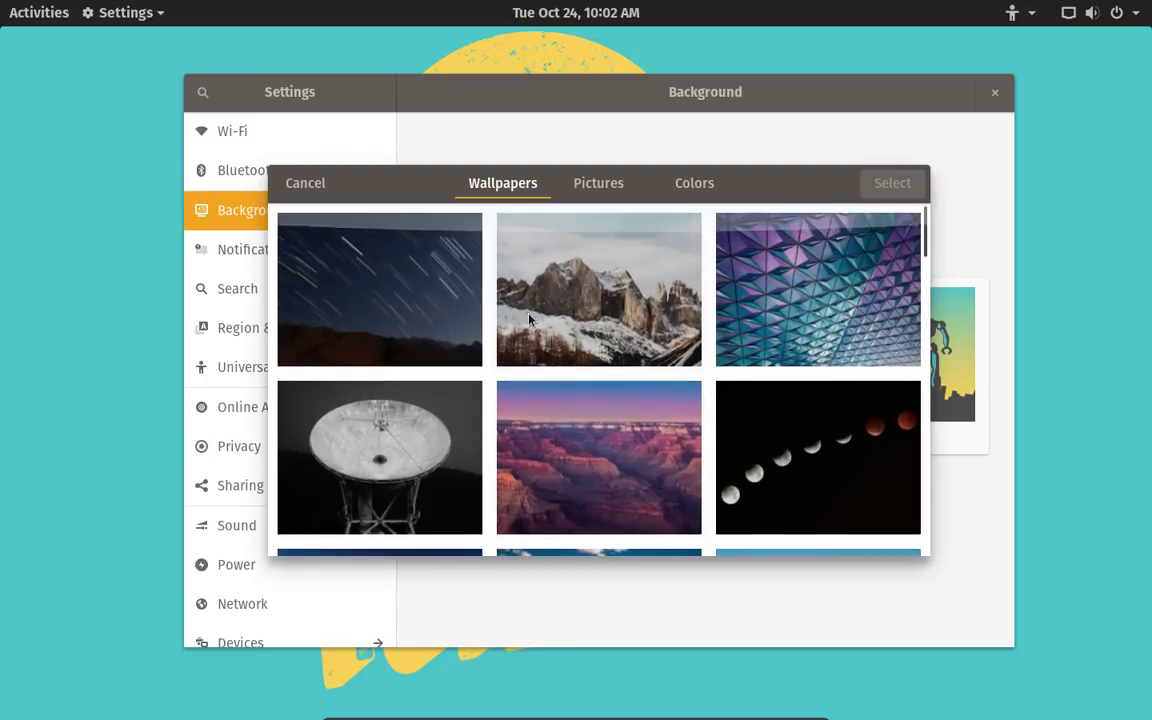
pyautogui.click(397, 287)
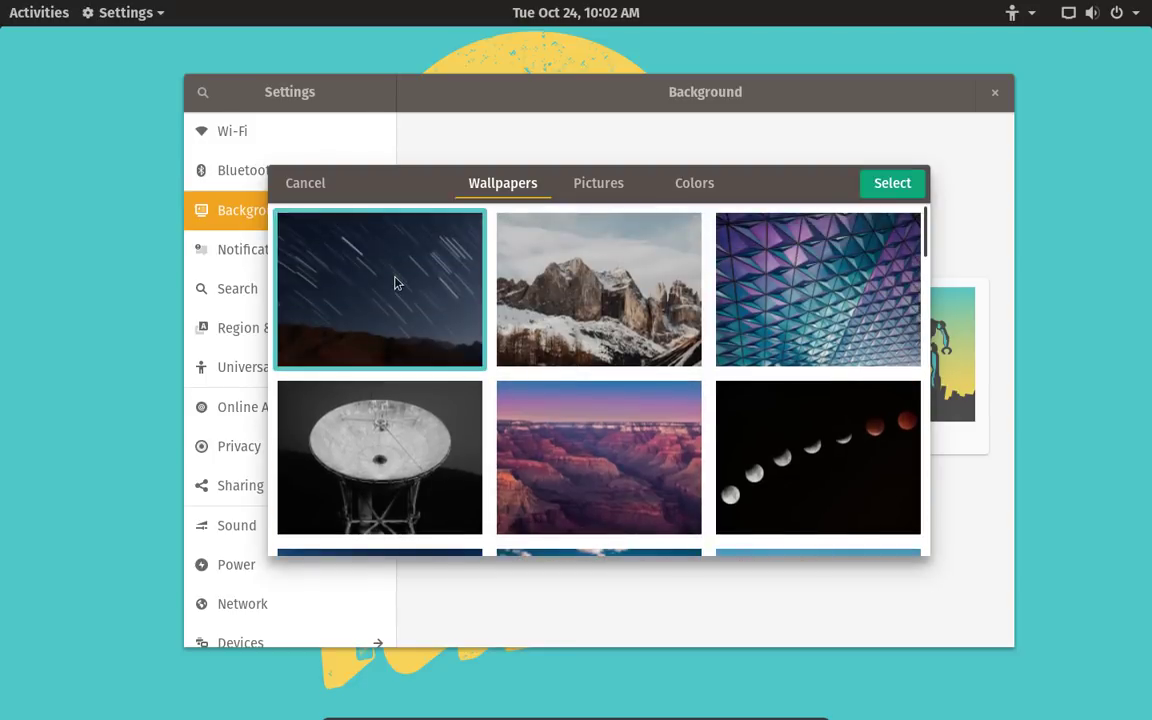
pyautogui.click(882, 188)
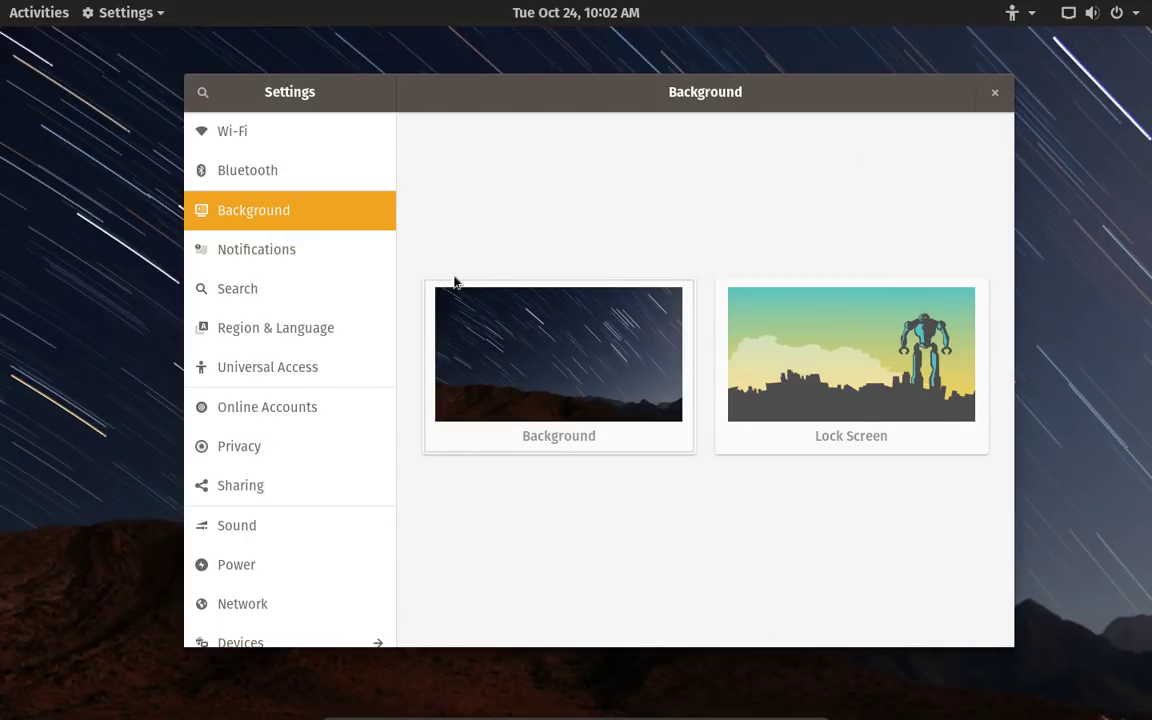
# Step: Review the Search, Region & Language, Power and Network settings, plus the Printers and Color pages for devices
pyautogui.click(332, 173)
pyautogui.click(294, 275)
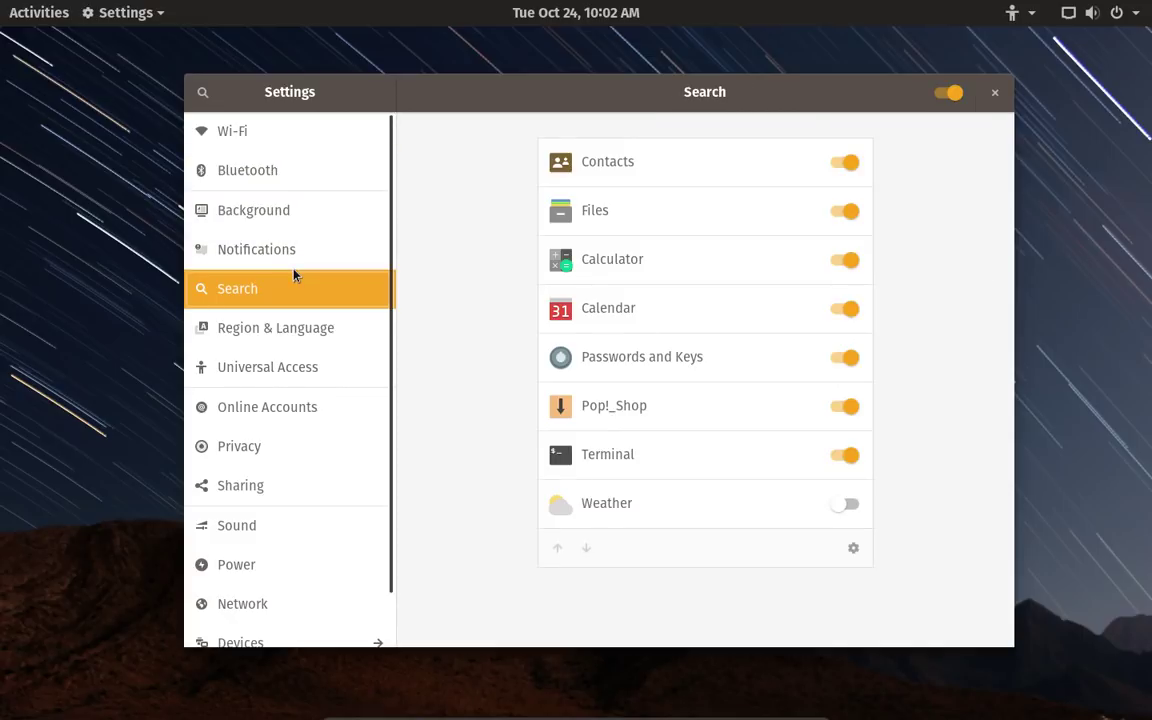
pyautogui.click(291, 326)
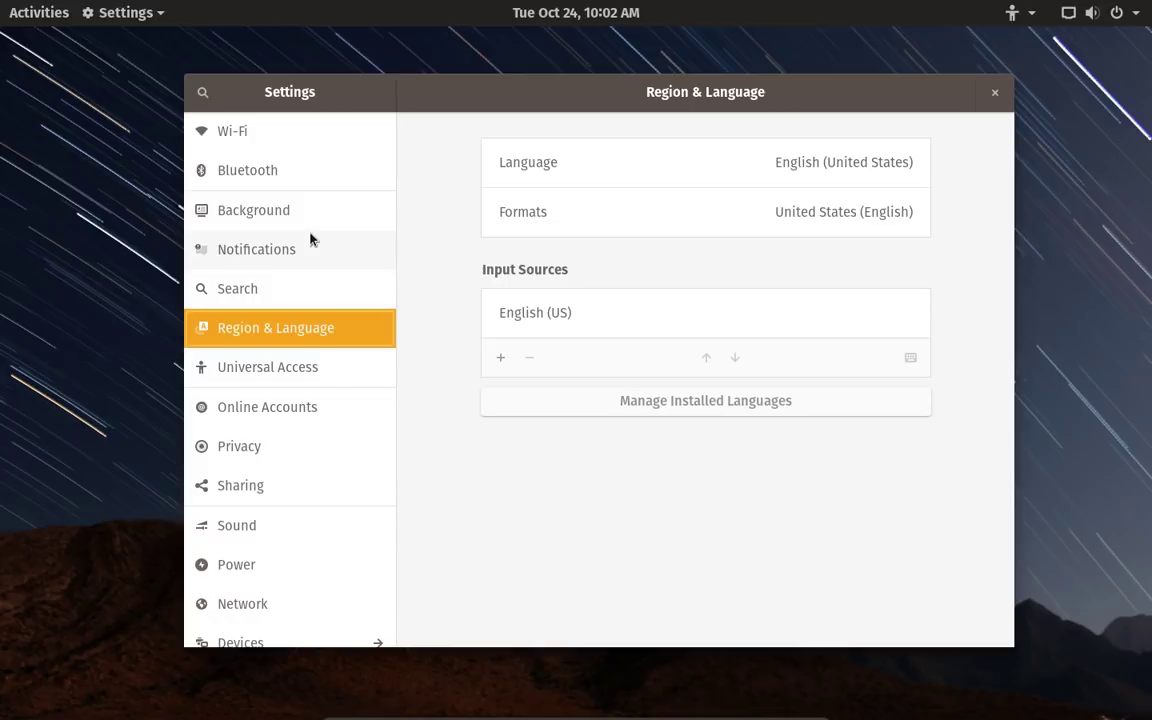
pyautogui.click(287, 212)
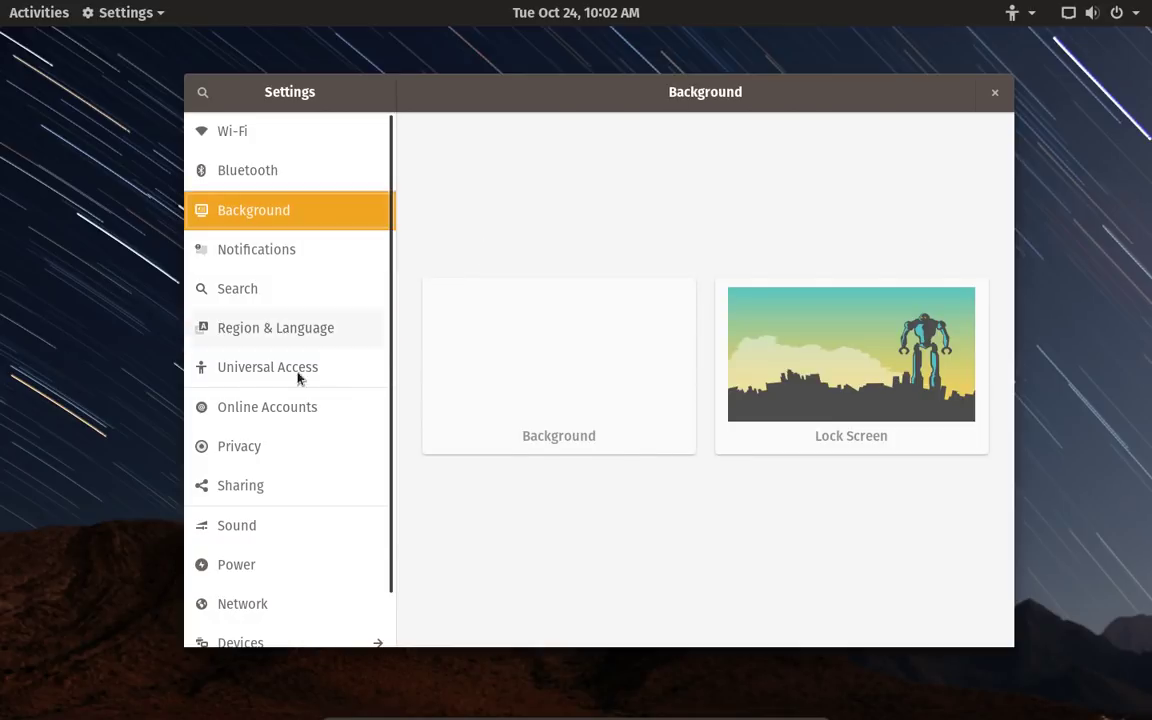
pyautogui.click(305, 566)
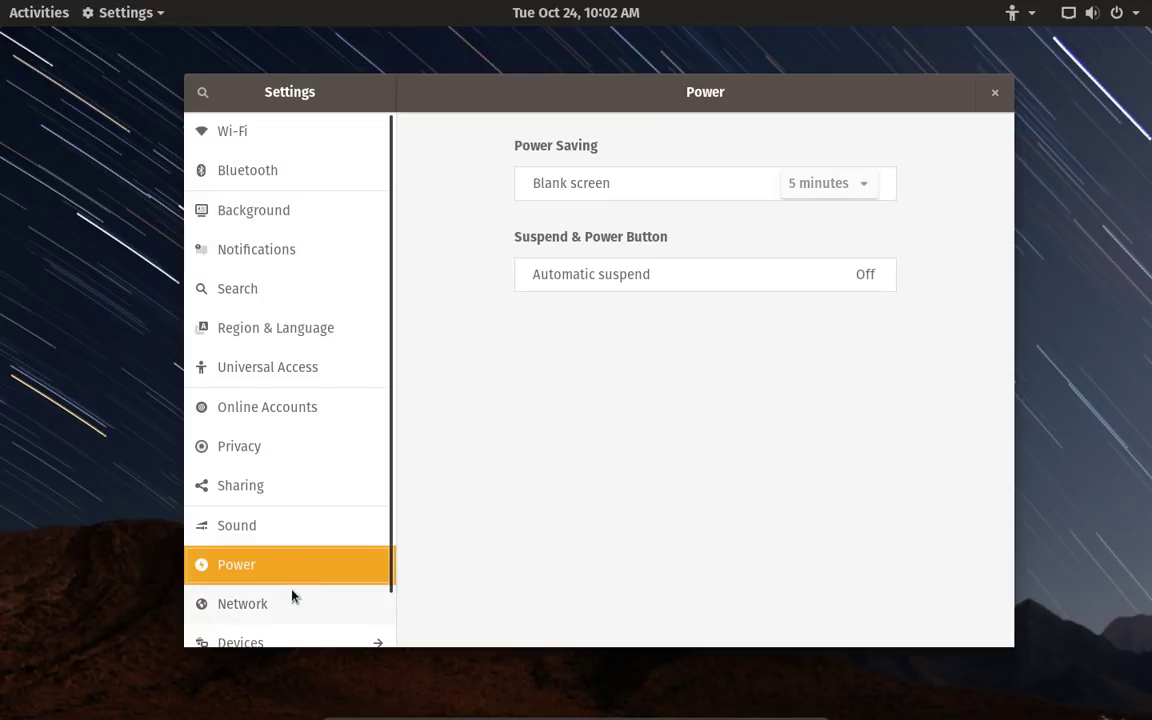
pyautogui.click(293, 598)
pyautogui.scroll(-1, 290, 560)
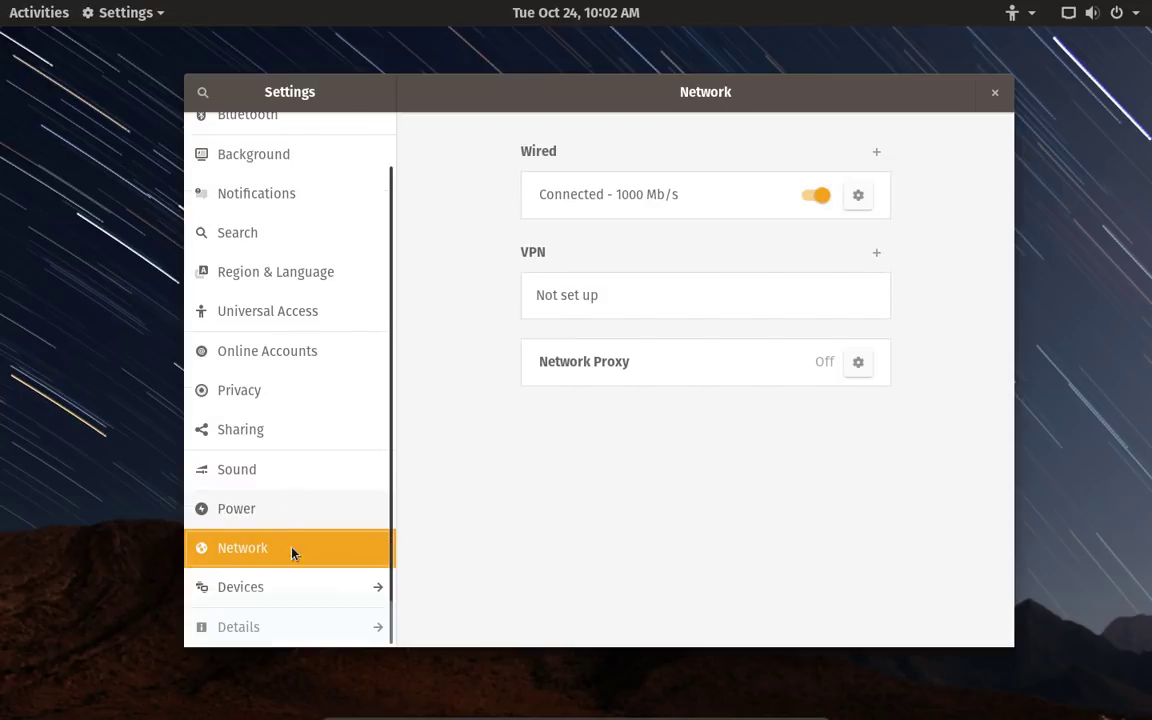
pyautogui.click(305, 590)
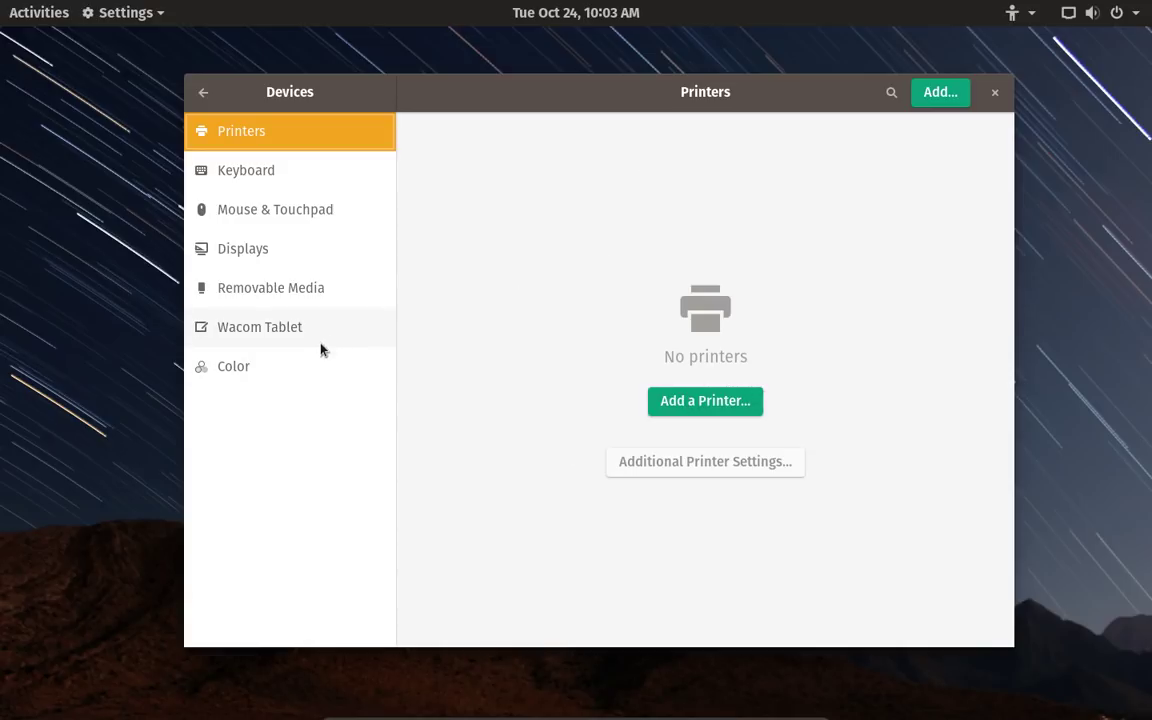
pyautogui.click(278, 366)
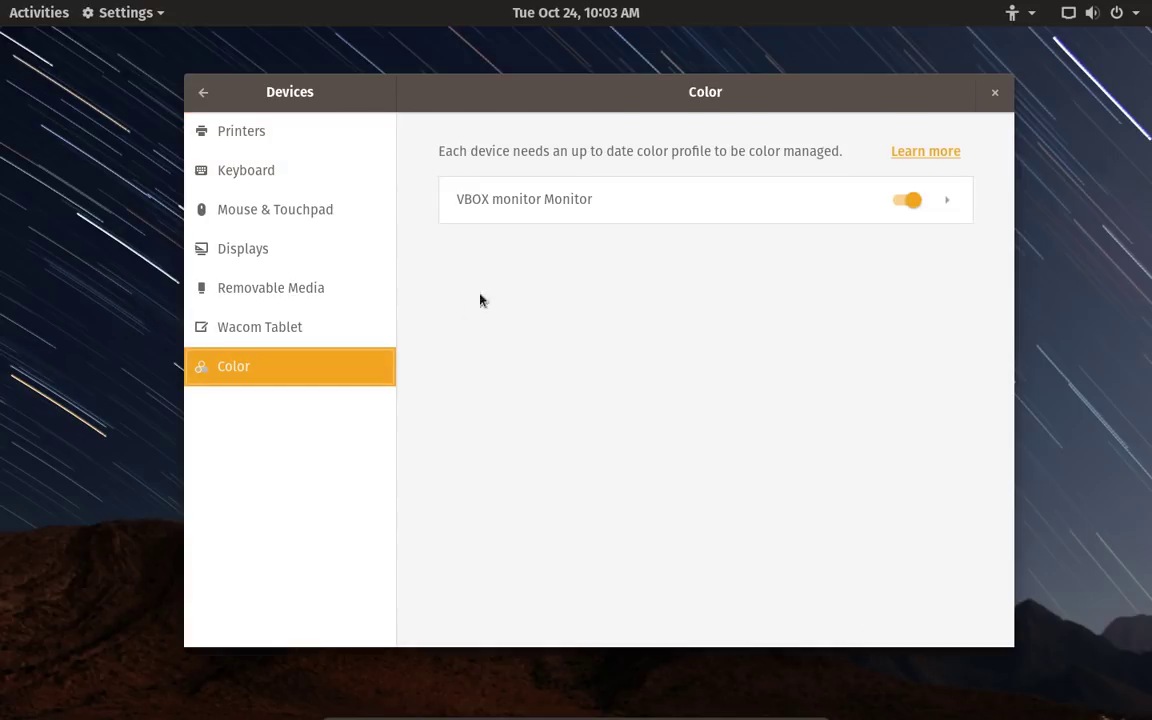
# Step: Close Settings, look through the Office and Utilities folders among all applications, and open the Fonts viewer briefly before closing it
pyautogui.click(999, 98)
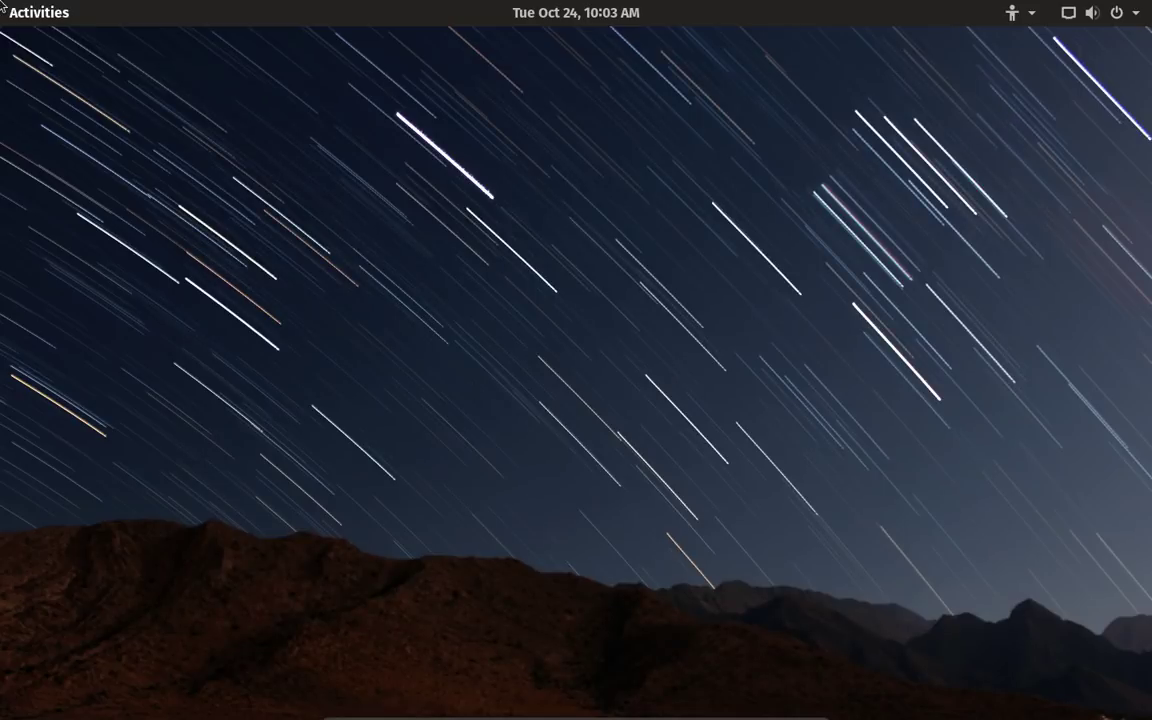
pyautogui.moveTo(1, 3)
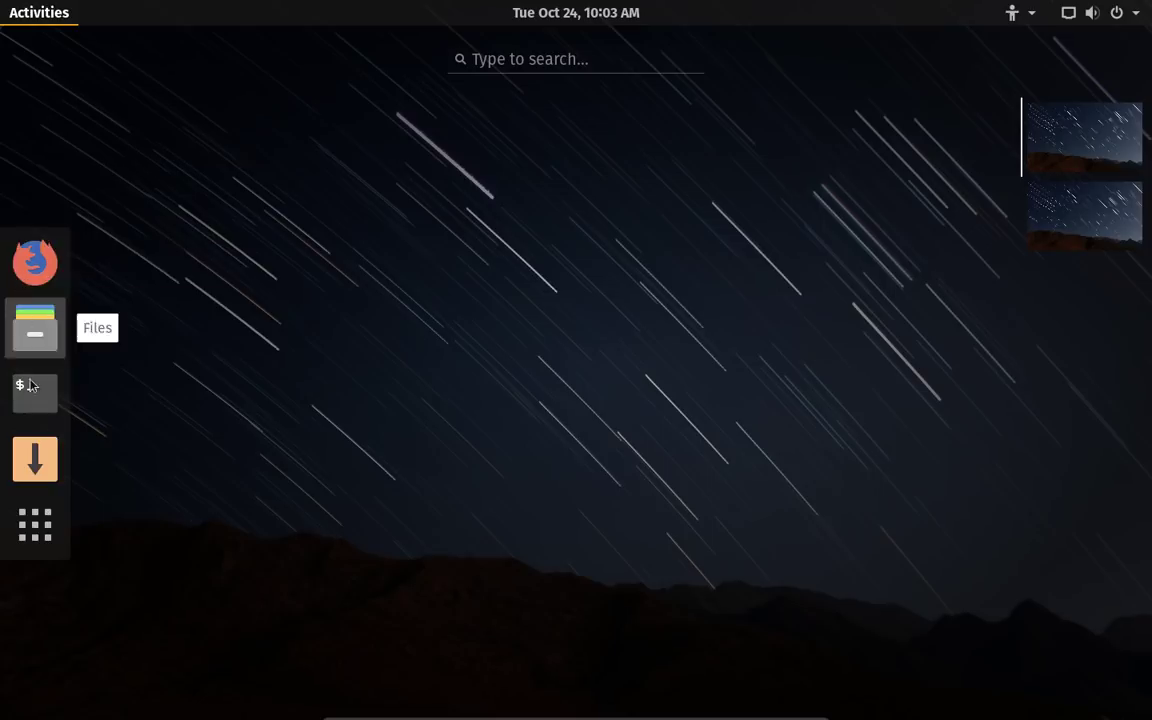
pyautogui.click(44, 508)
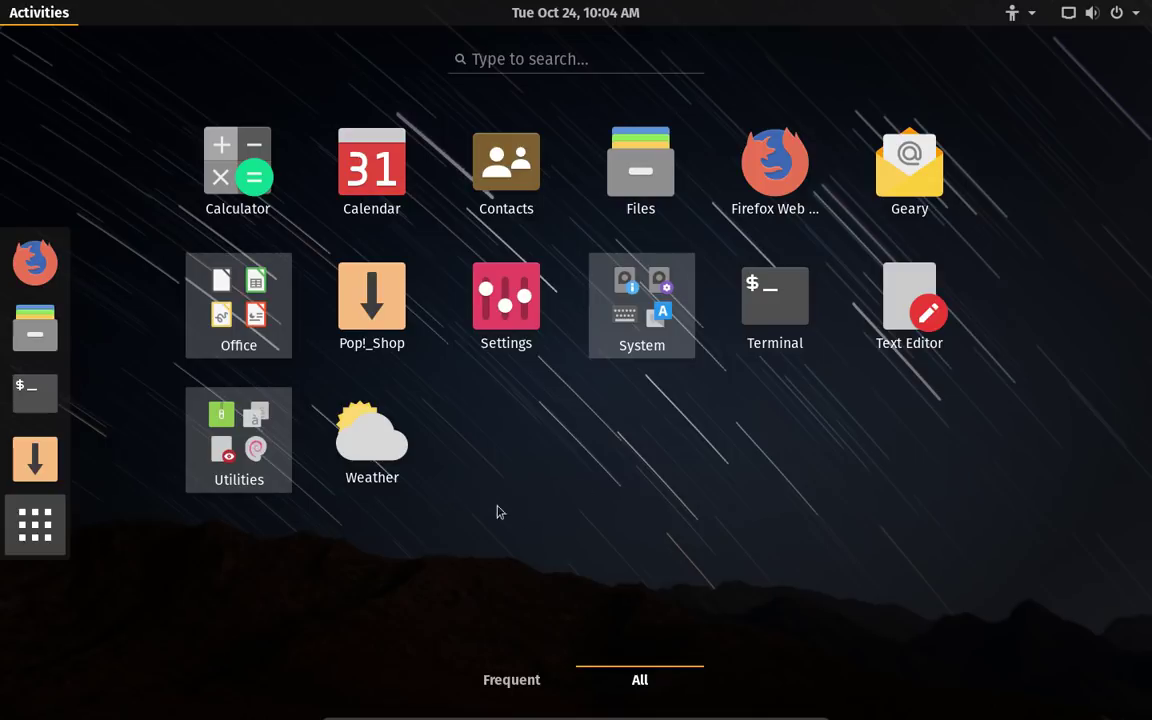
pyautogui.click(249, 285)
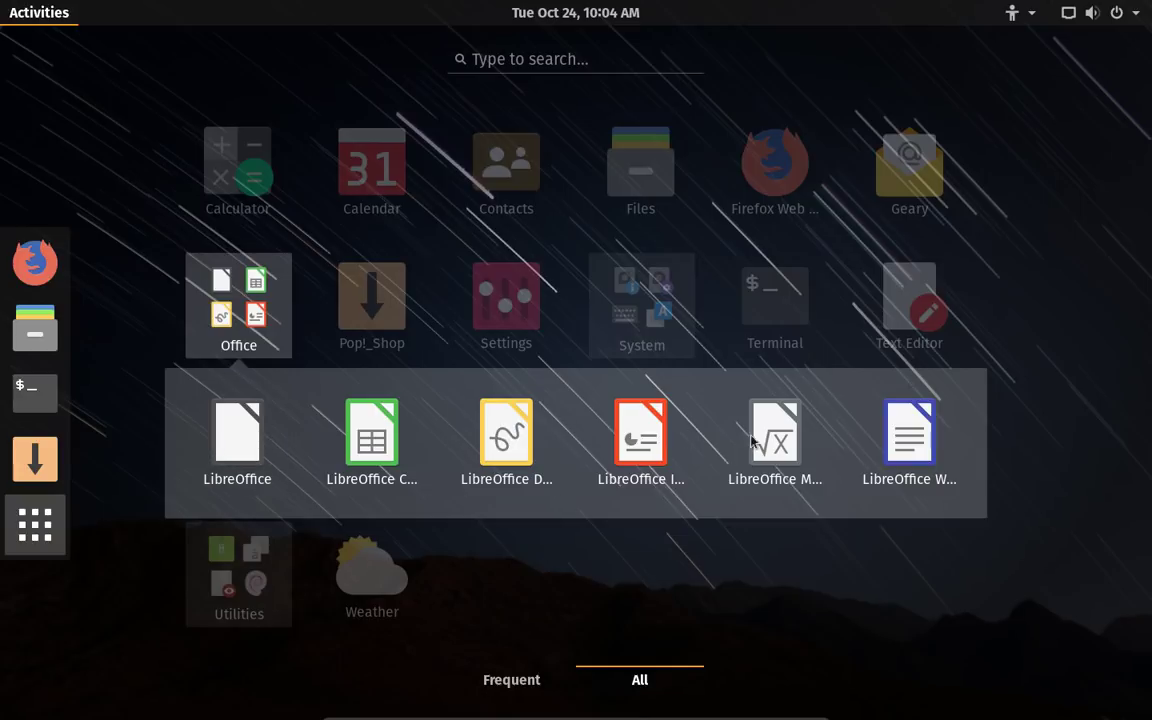
pyautogui.click(243, 305)
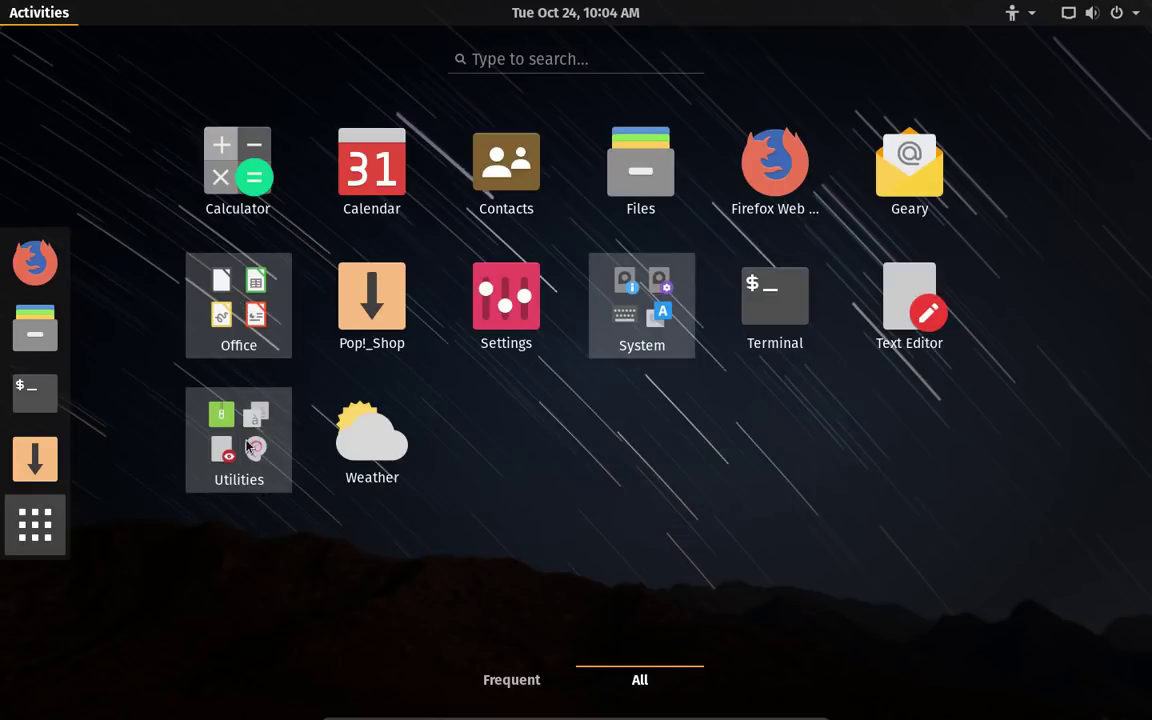
pyautogui.click(222, 400)
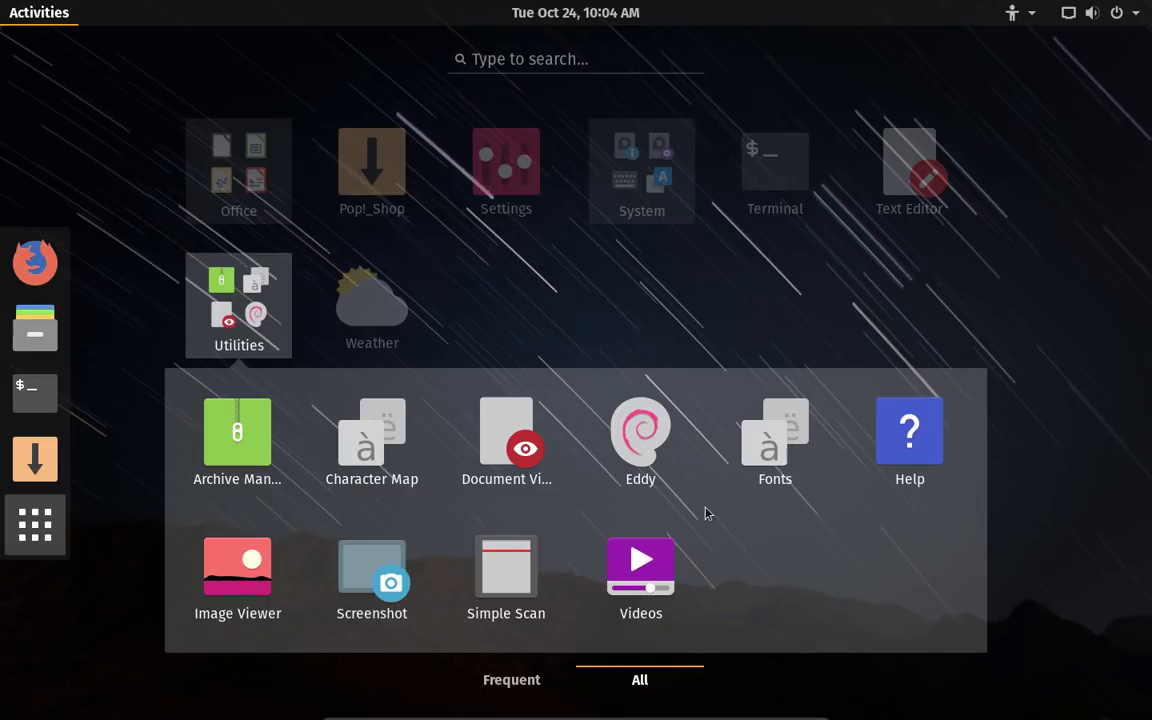
pyautogui.click(777, 444)
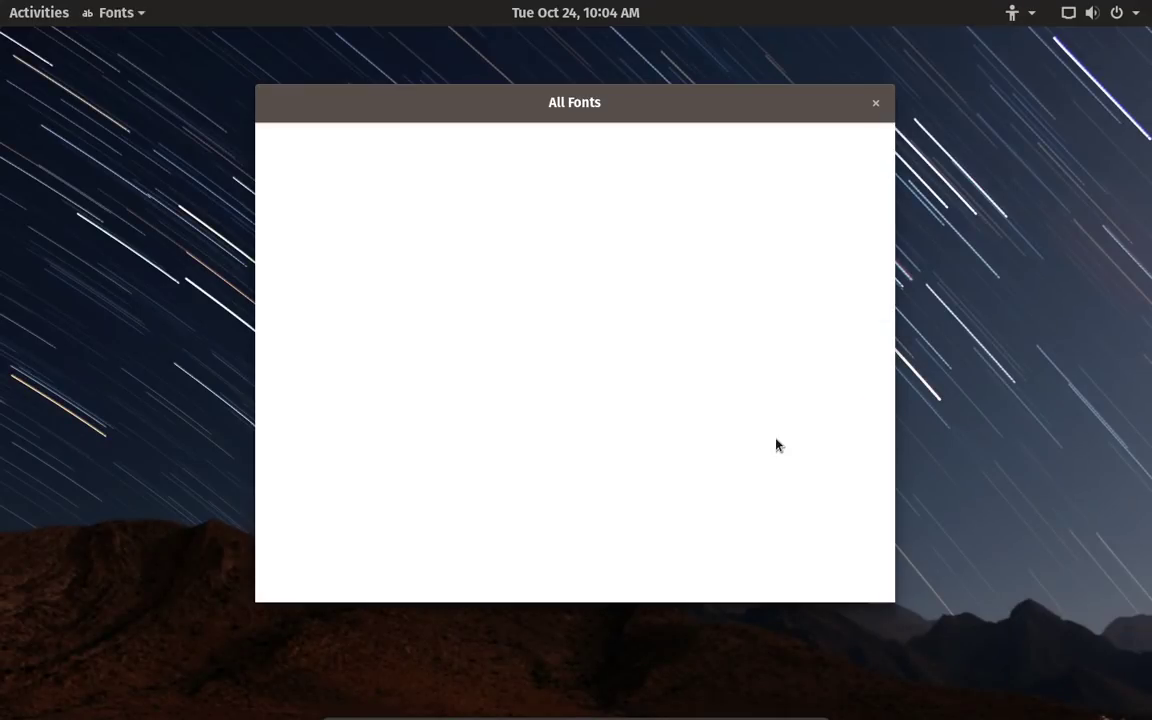
pyautogui.click(876, 102)
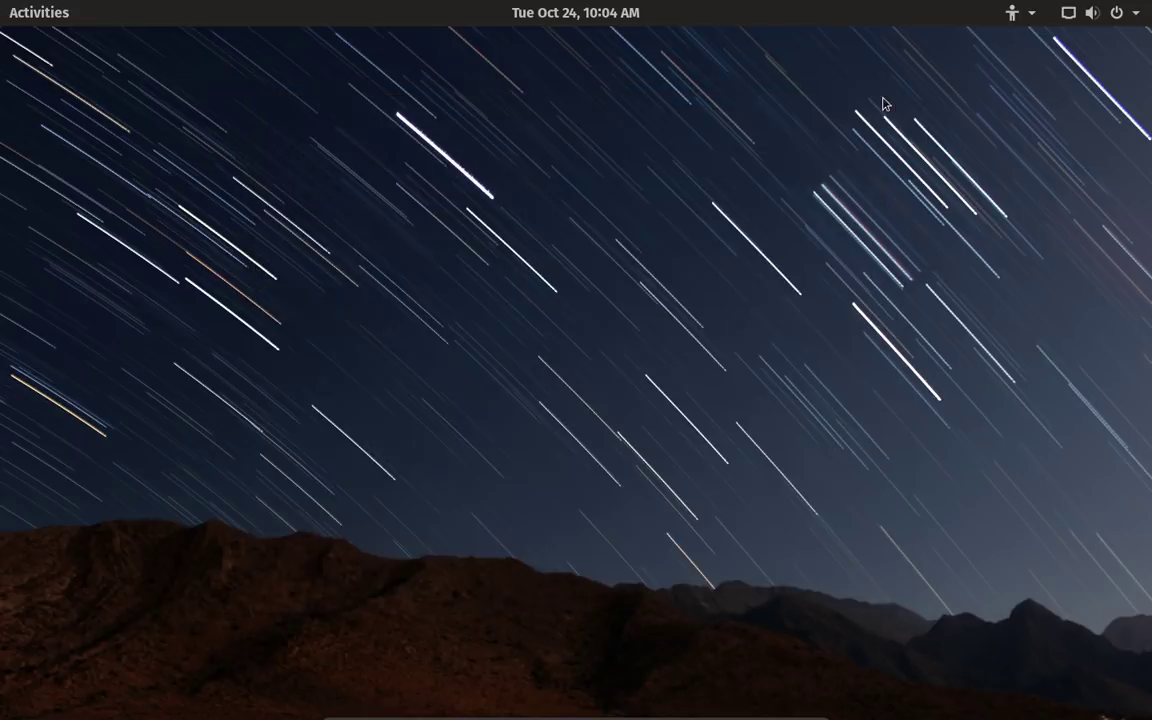
# Step: Install all available updates in Pop!_Shop, authorizing them with the account password
pyautogui.click(4, 6)
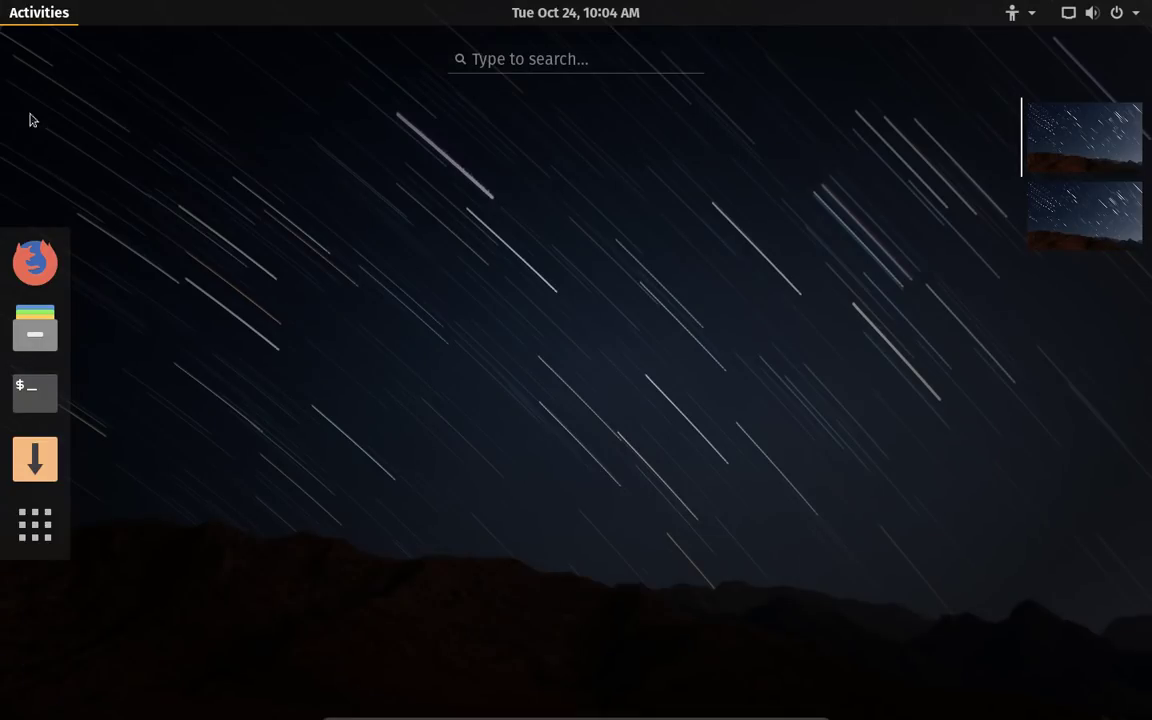
pyautogui.click(22, 463)
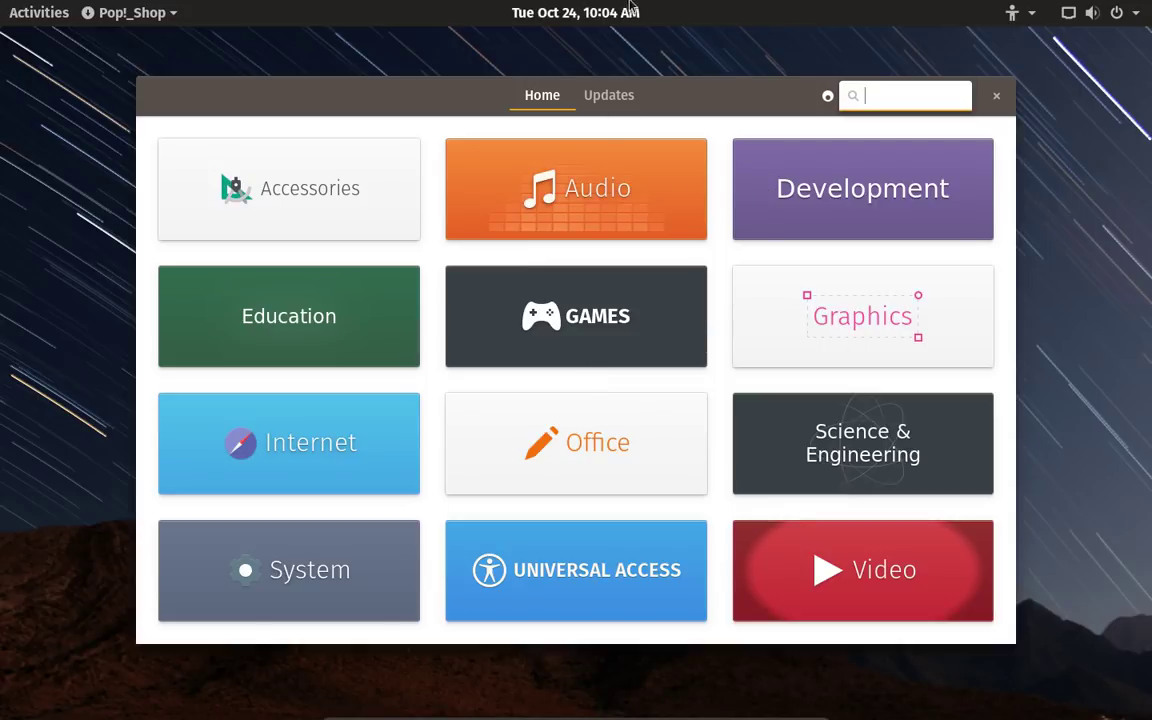
pyautogui.click(620, 95)
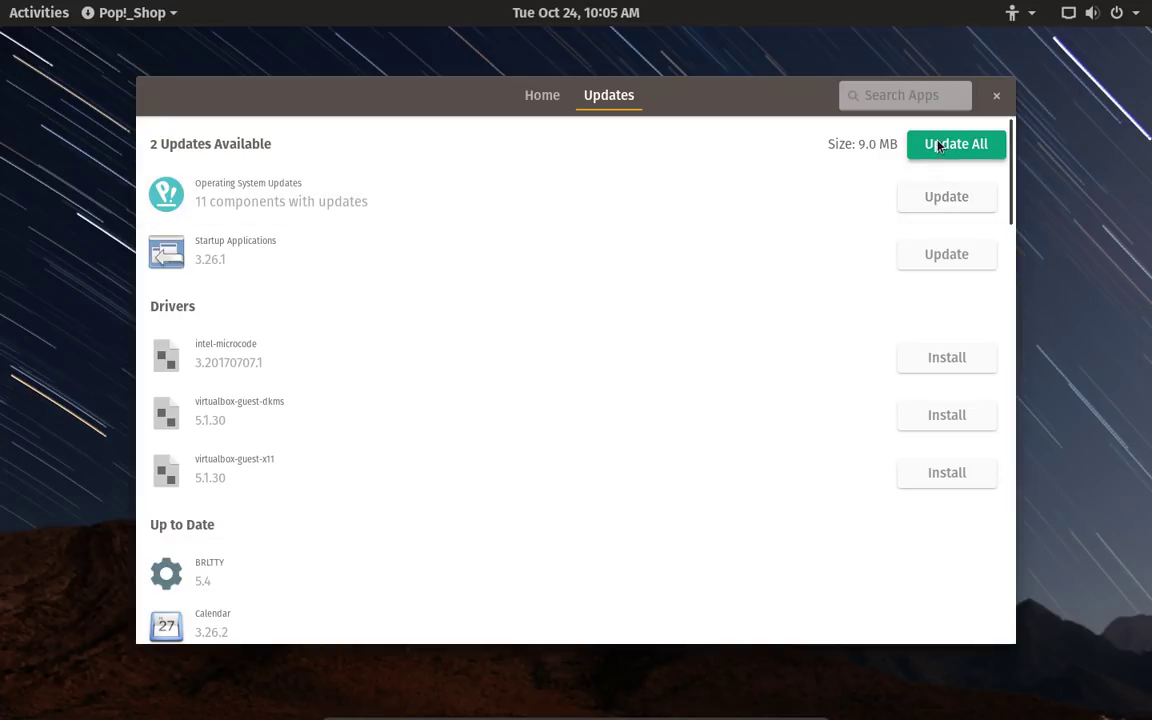
pyautogui.click(935, 146)
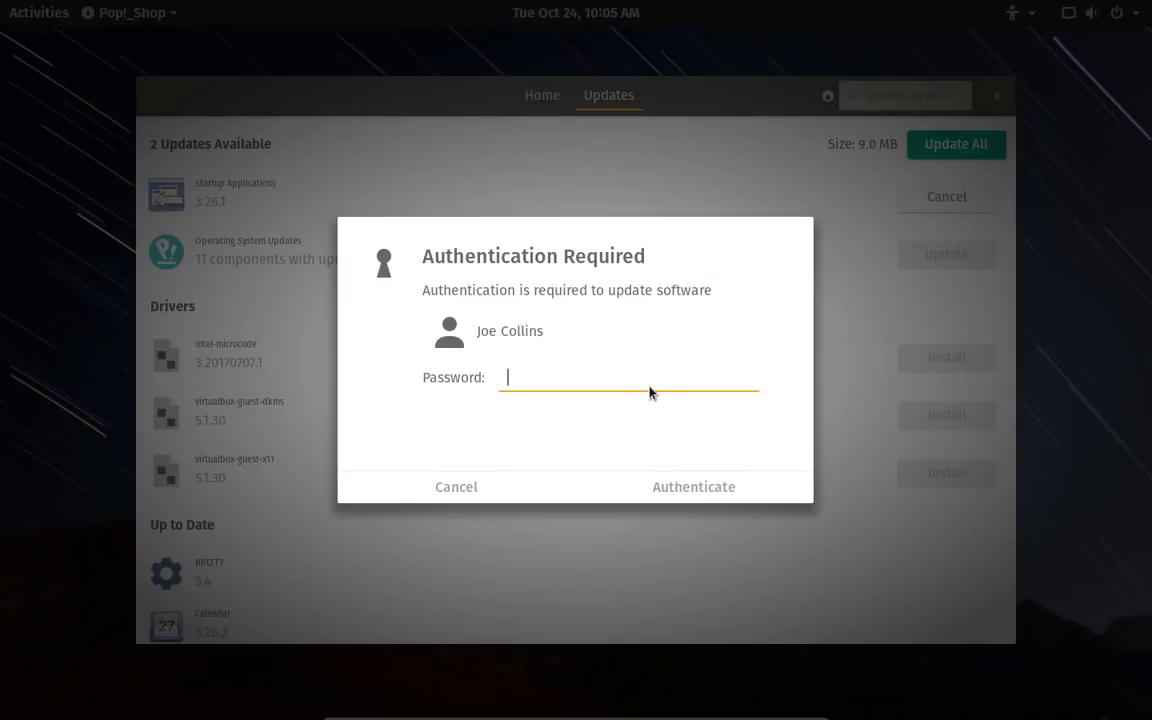
pyautogui.write('●●●●●●●●')
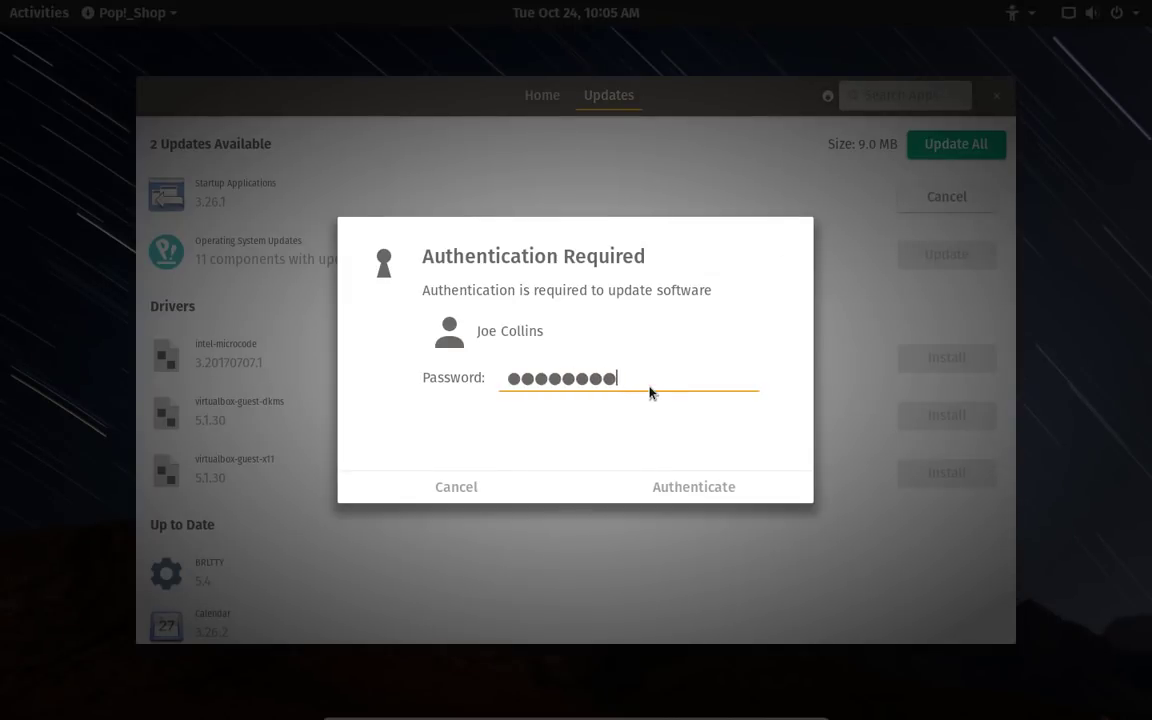
pyautogui.press('Return')
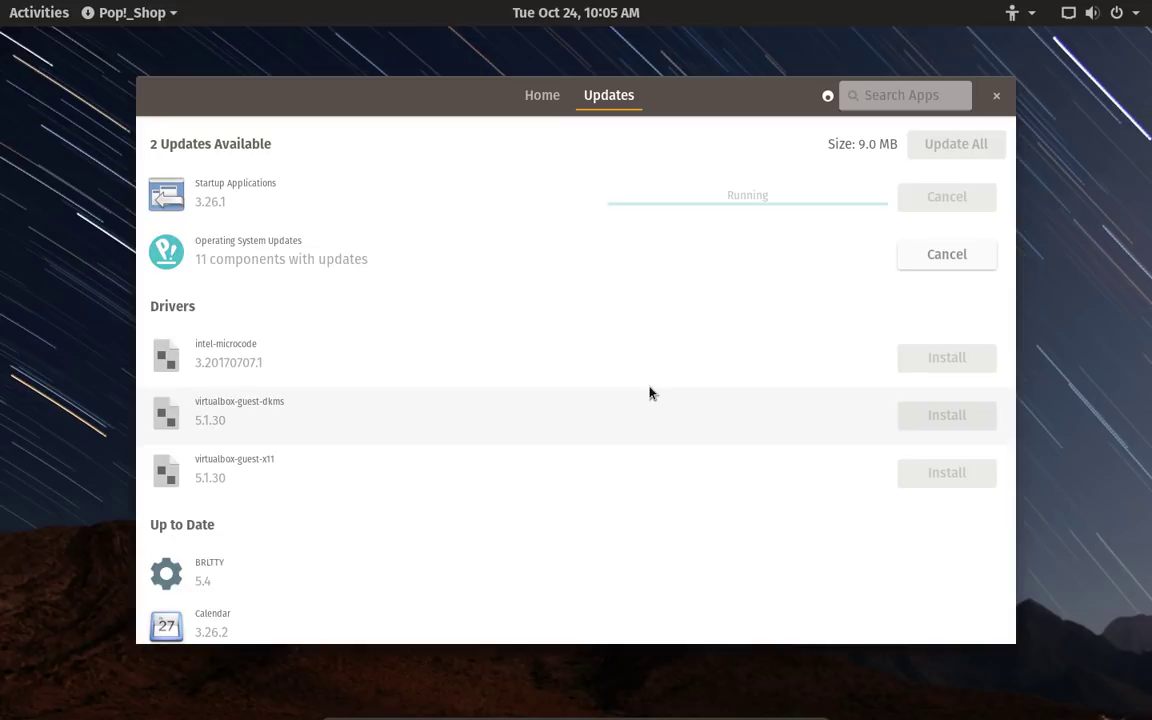
# Step: Look over the full grid of installed applications and return to the Pop!_Shop updates page
pyautogui.click(4, 8)
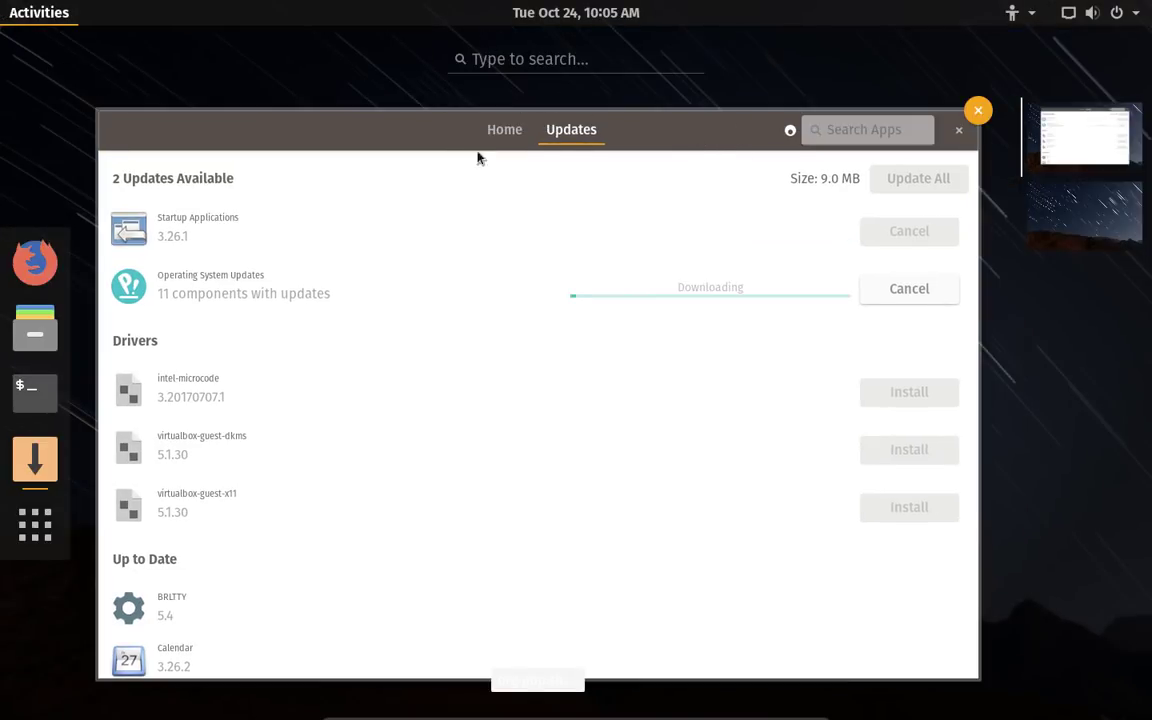
pyautogui.click(39, 544)
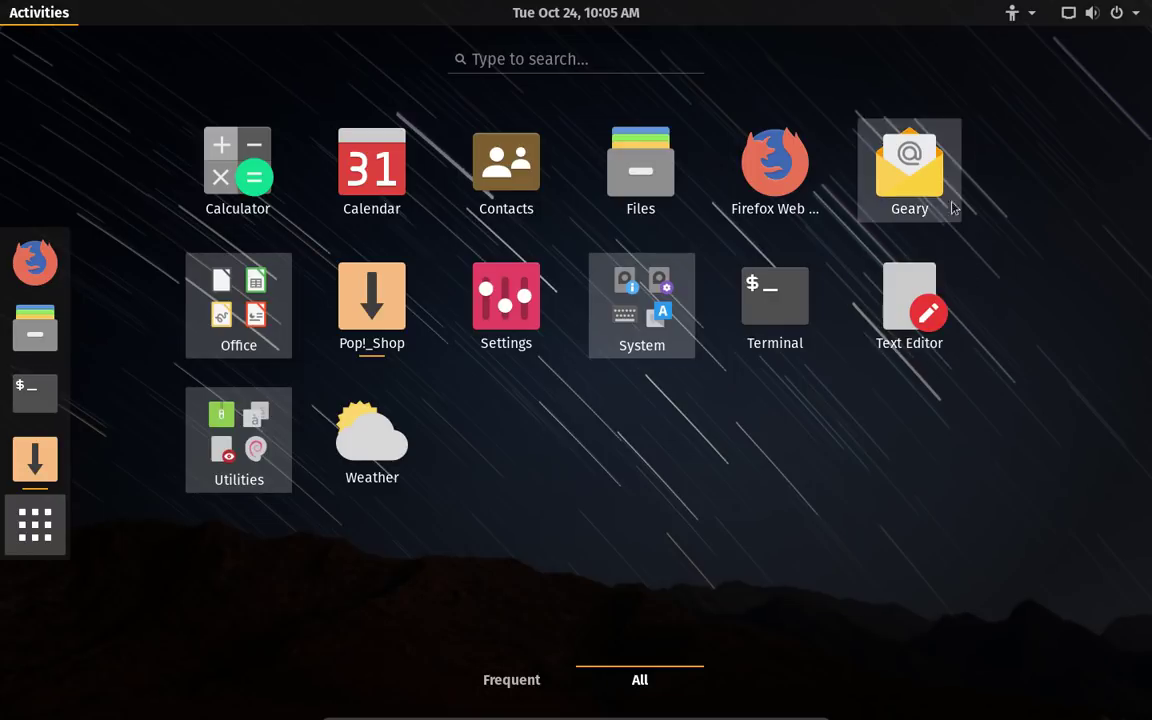
pyautogui.click(3, 8)
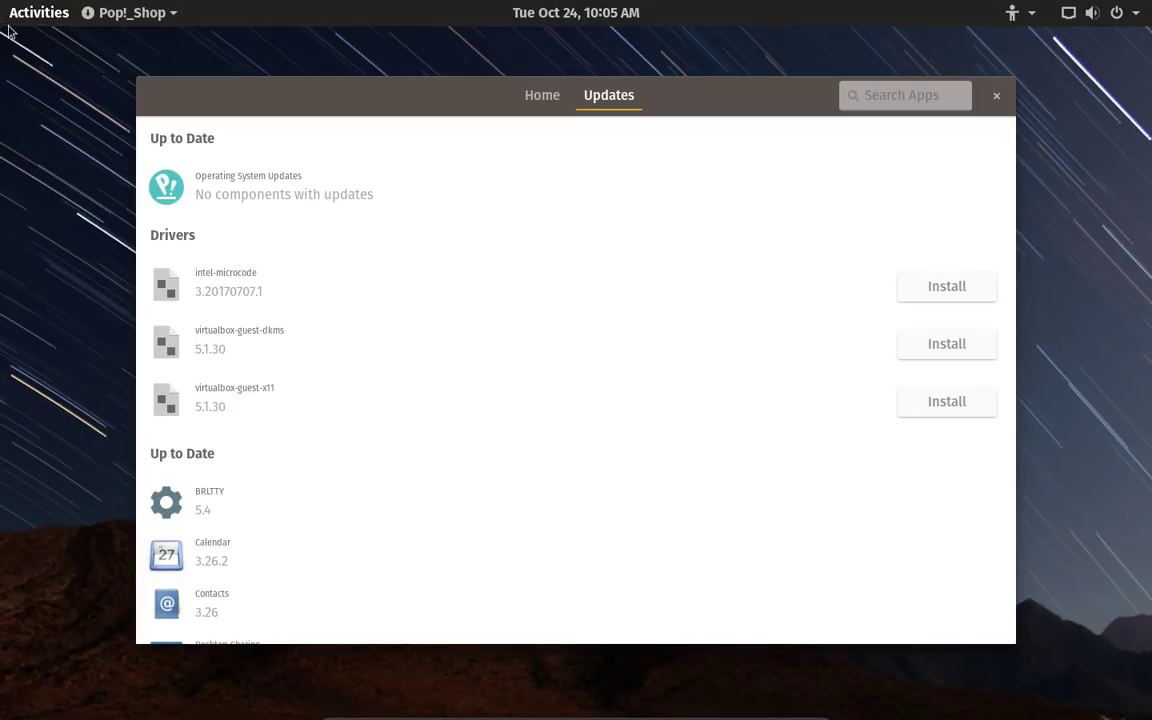
# Step: Search Pop!_Shop for thunderbird from its home page, and close the shop after checking the results
pyautogui.click(550, 97)
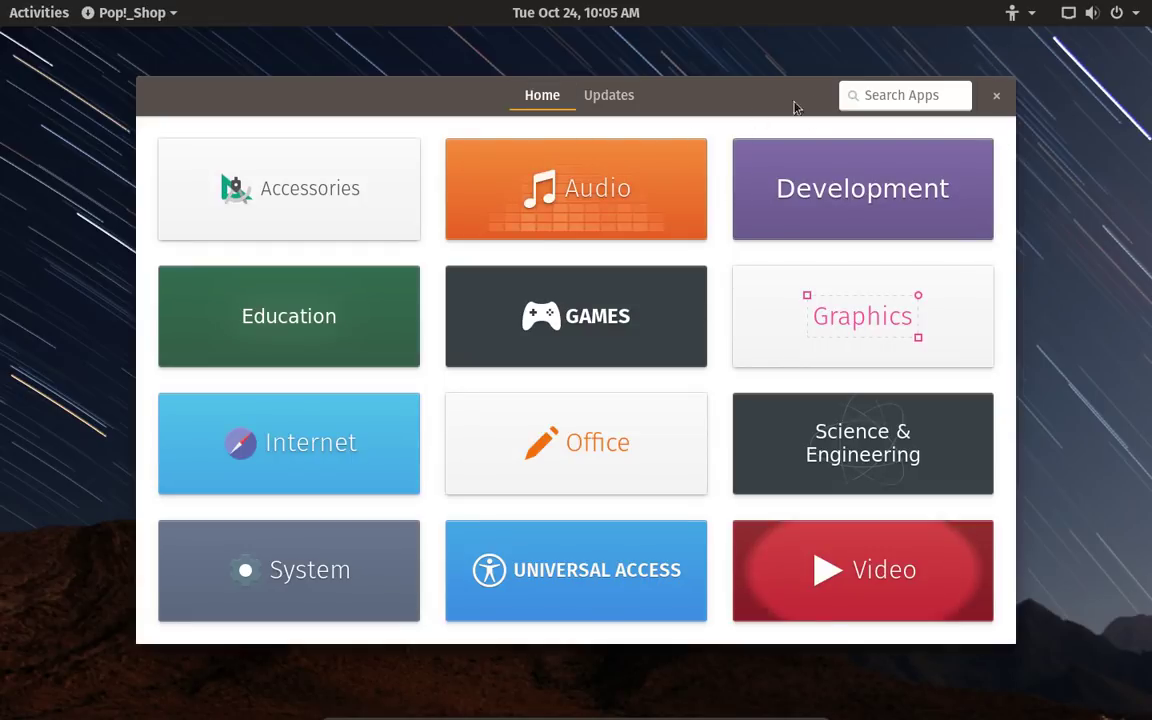
pyautogui.click(900, 86)
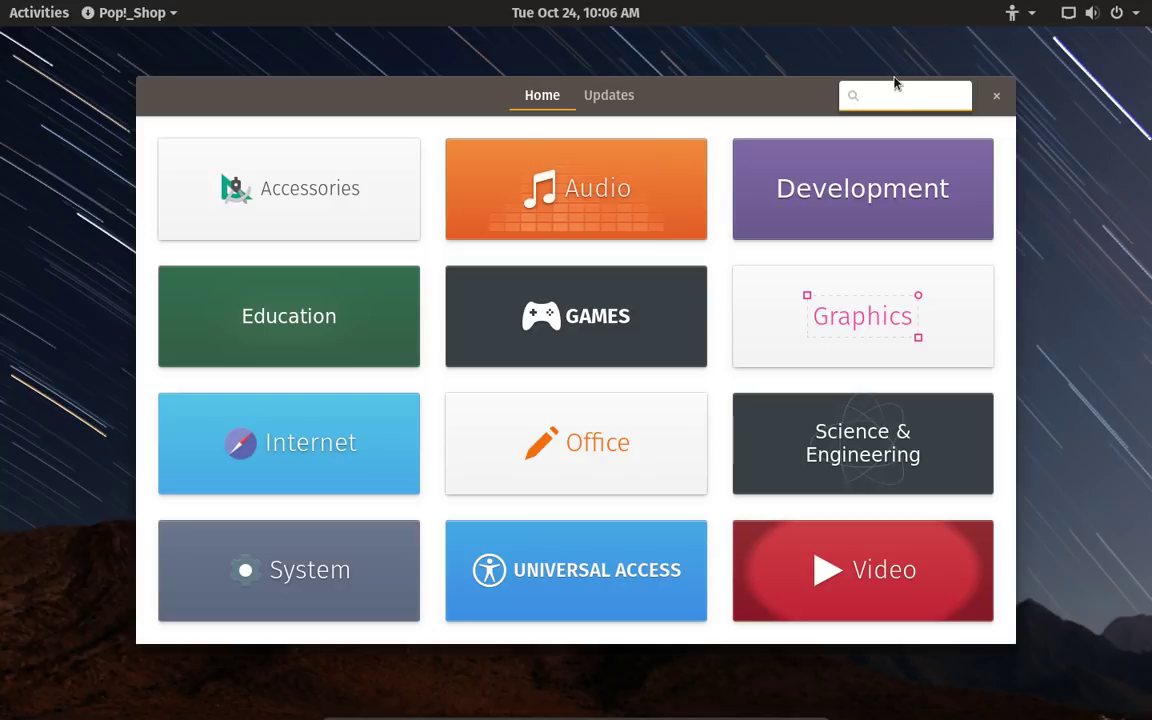
pyautogui.write('thund')
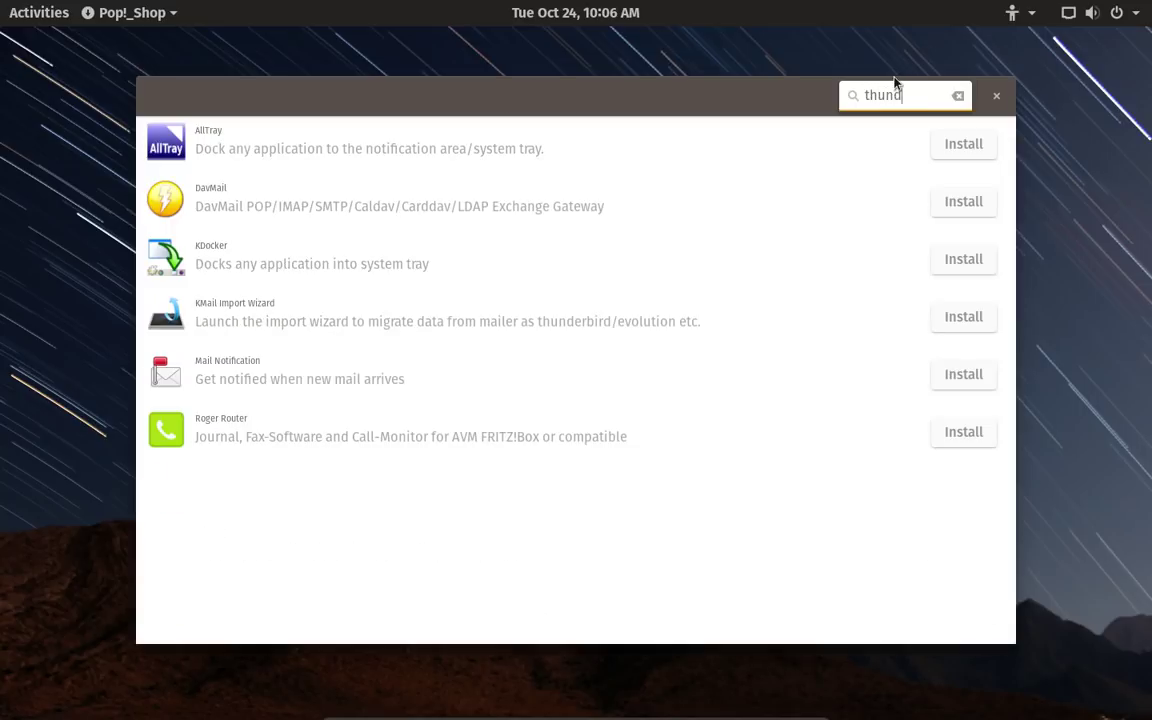
pyautogui.write('erbird')
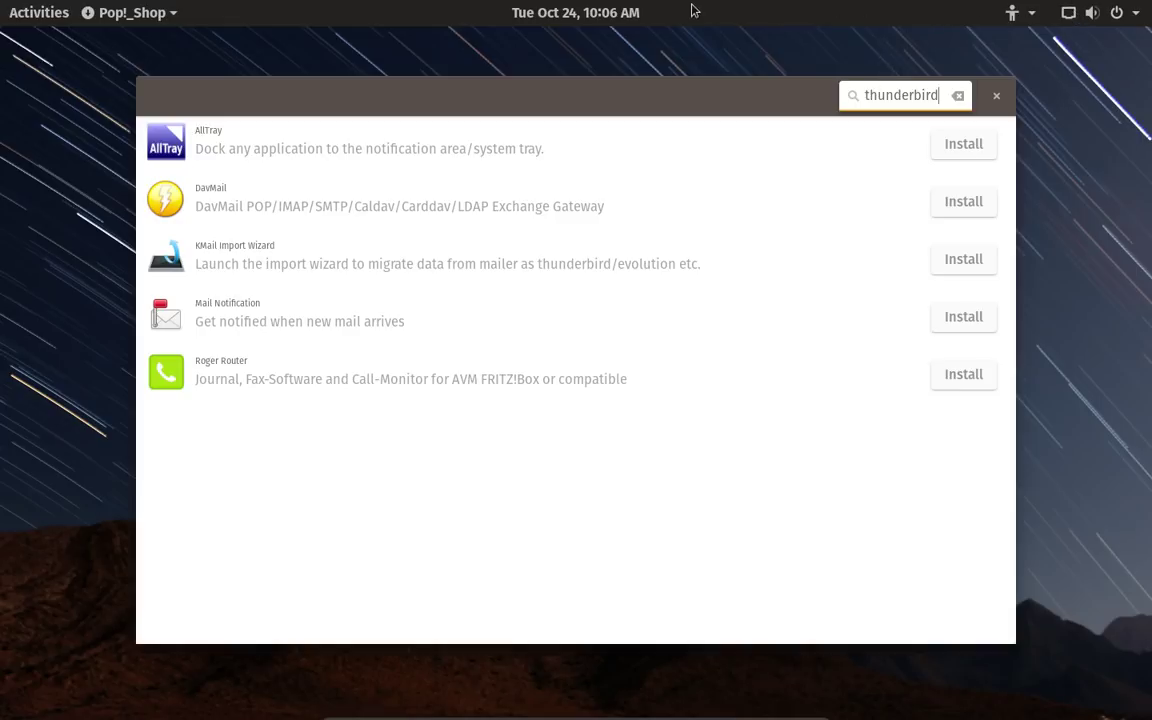
pyautogui.click(994, 97)
# Step: Open a Terminal window to view its prompt and appearance, and close it again
pyautogui.moveTo(0, 0)
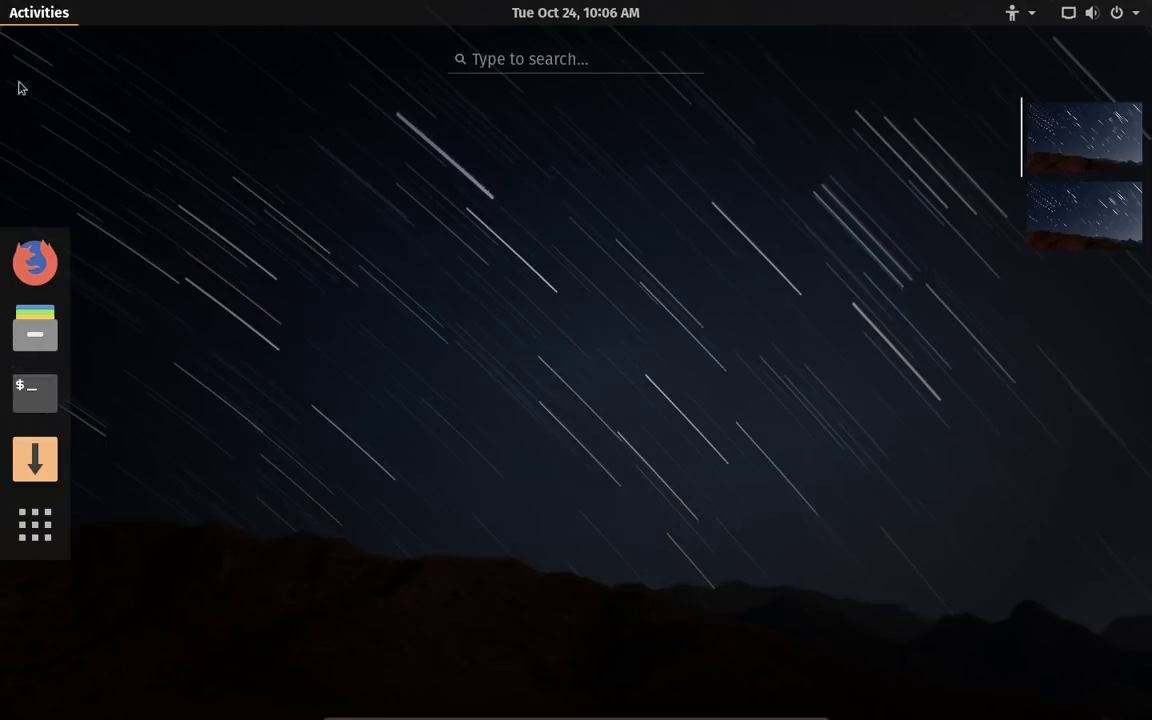
pyautogui.click(40, 372)
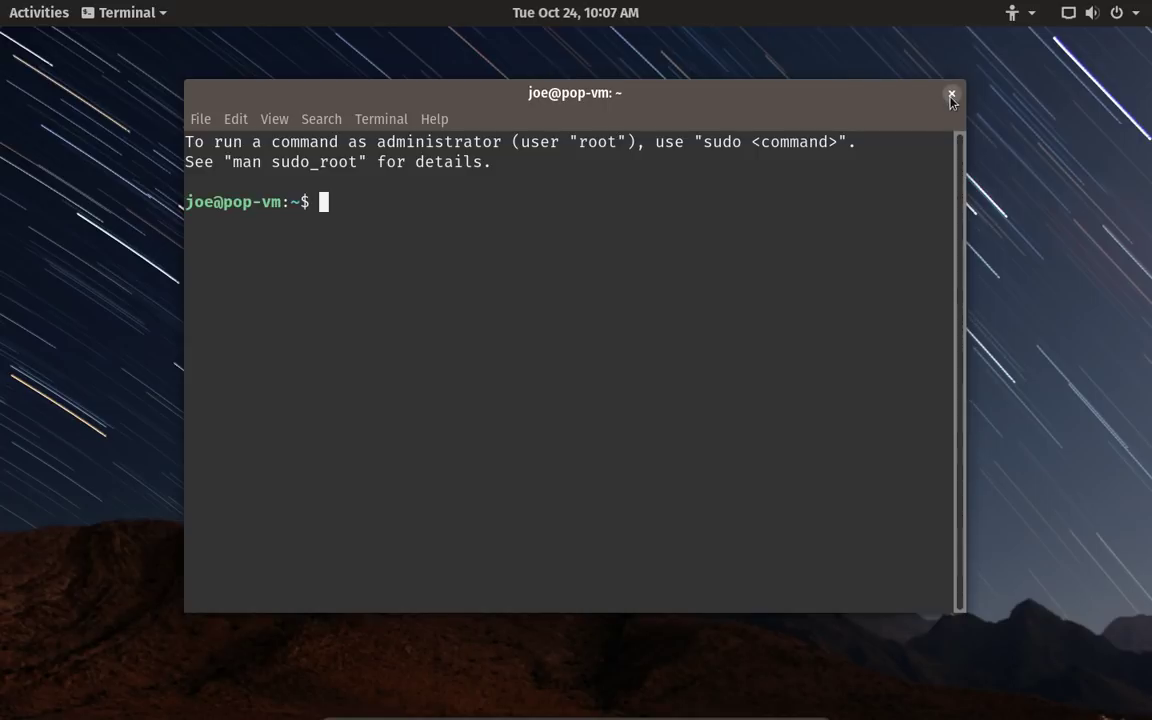
pyautogui.click(951, 95)
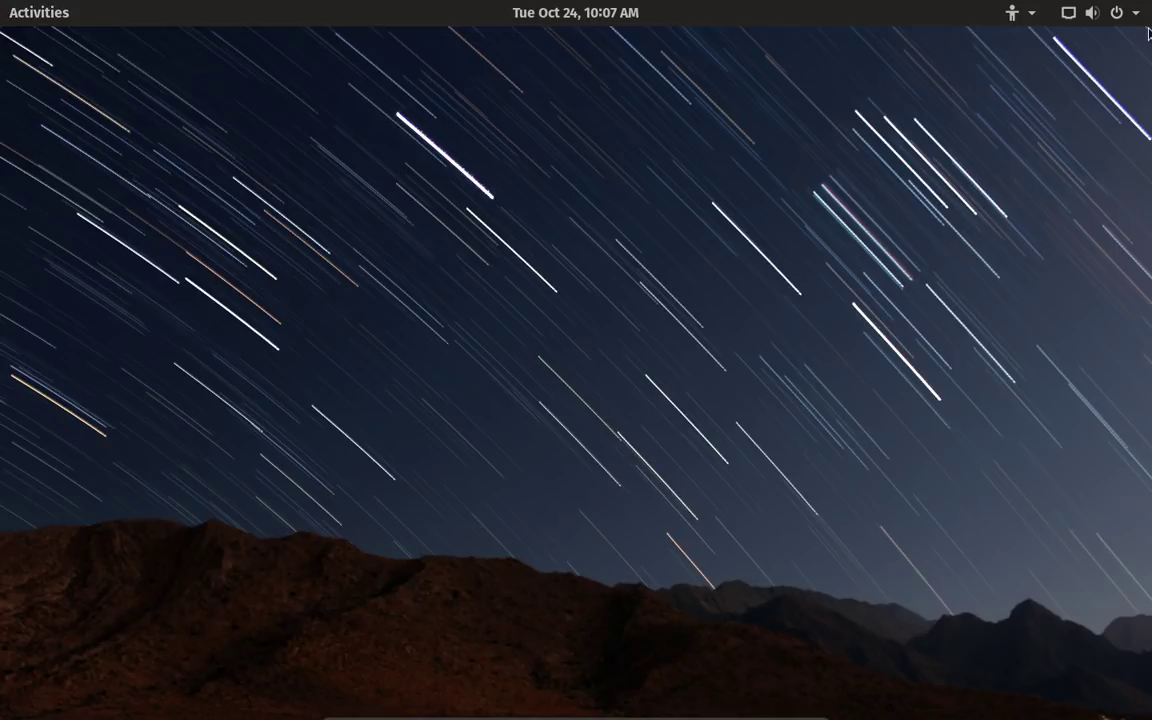
# Step: Reopen Pop!_Shop, search for tweaks and look through the matching applications
pyautogui.click(3, 6)
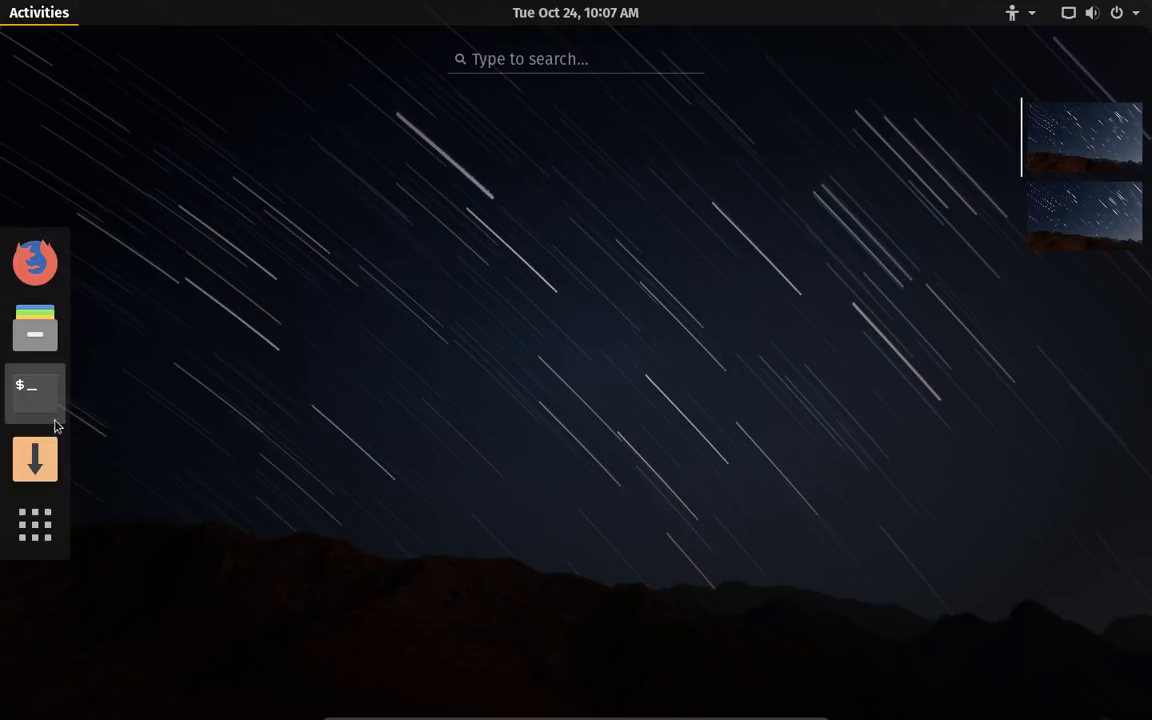
pyautogui.click(25, 459)
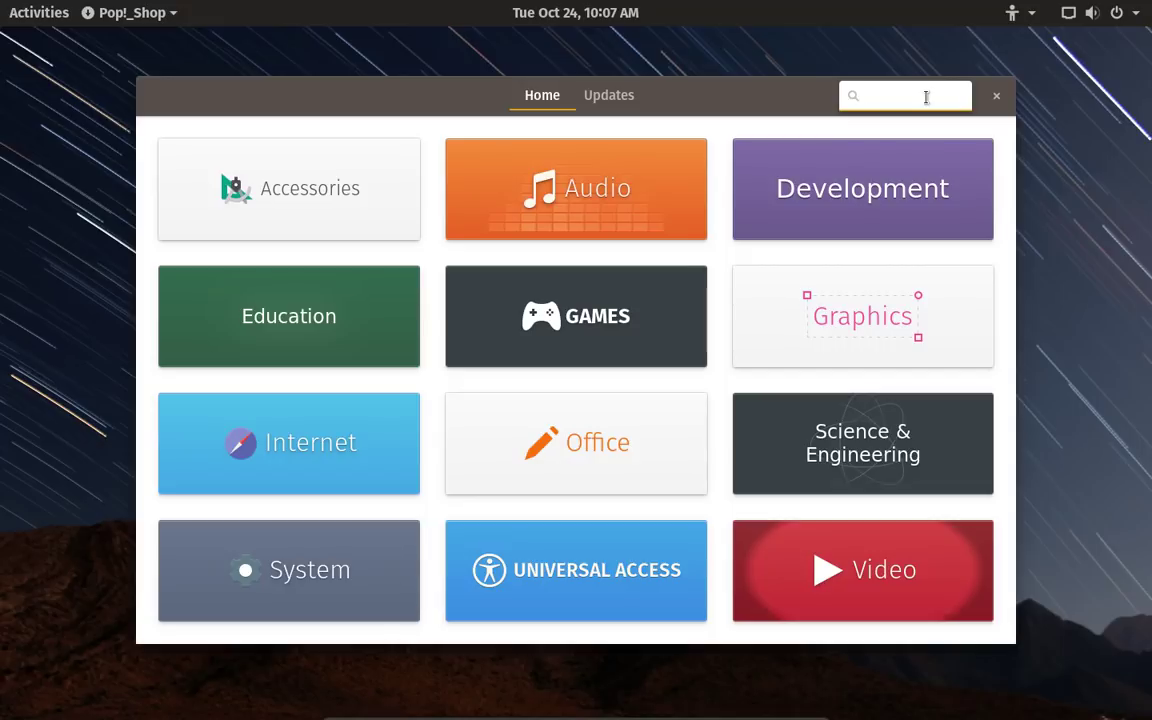
pyautogui.write('tweaks')
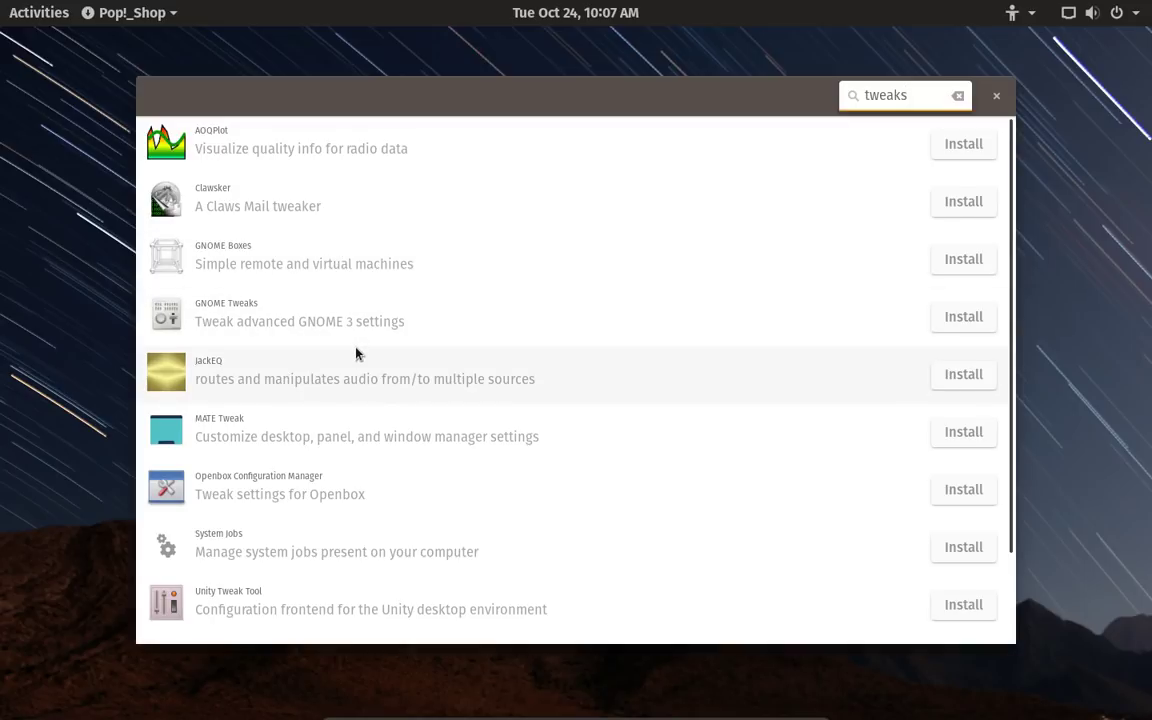
pyautogui.scroll(-3, 356, 354)
pyautogui.scroll(4, 356, 354)
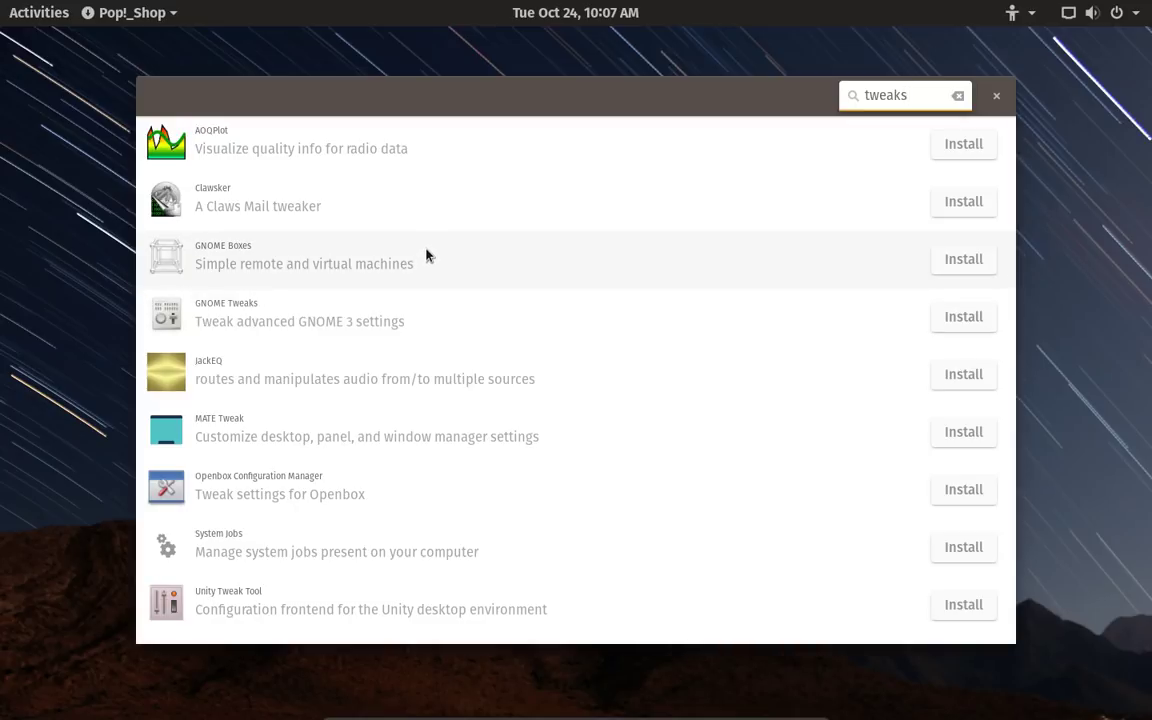
pyautogui.scroll(-2, 426, 256)
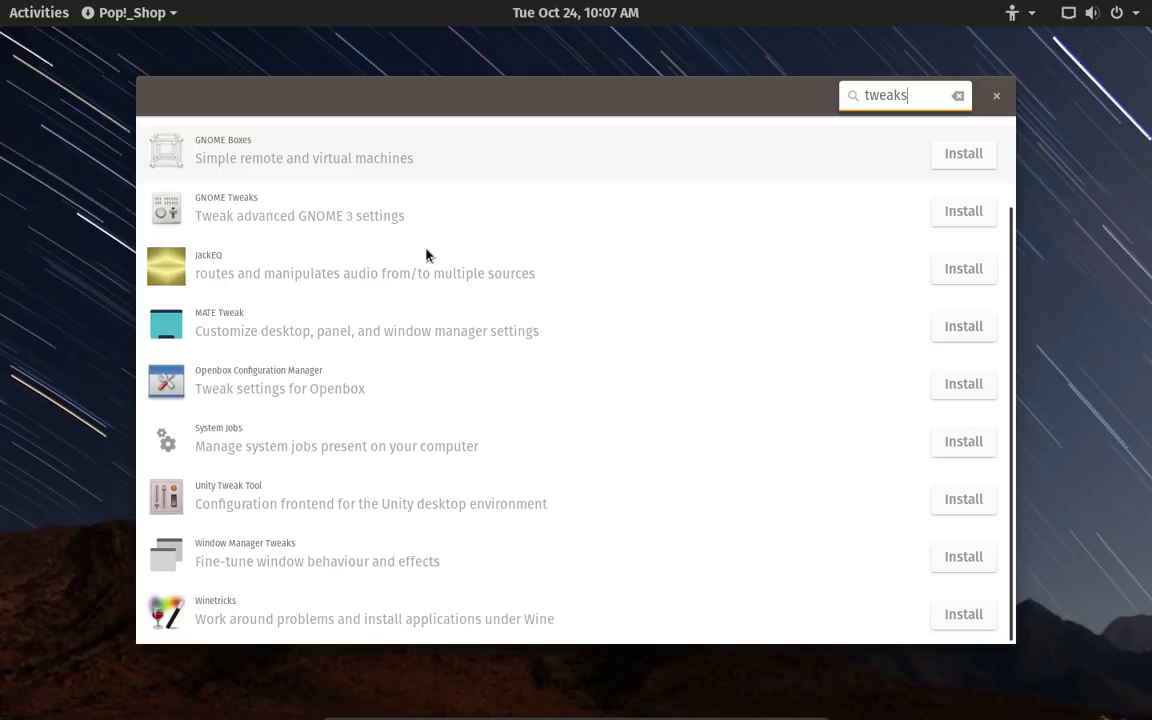
# Step: View the Unity Tweak Tool details, go back to the search results and open the GNOME Tweaks details page
pyautogui.click(250, 505)
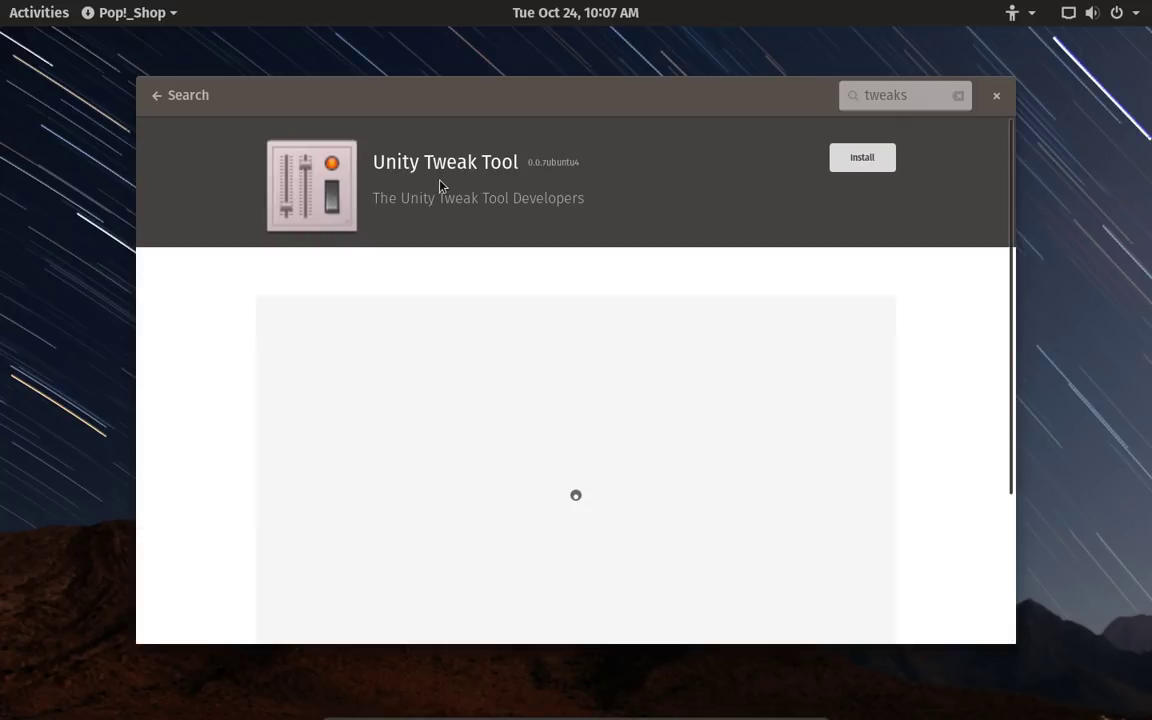
pyautogui.click(181, 96)
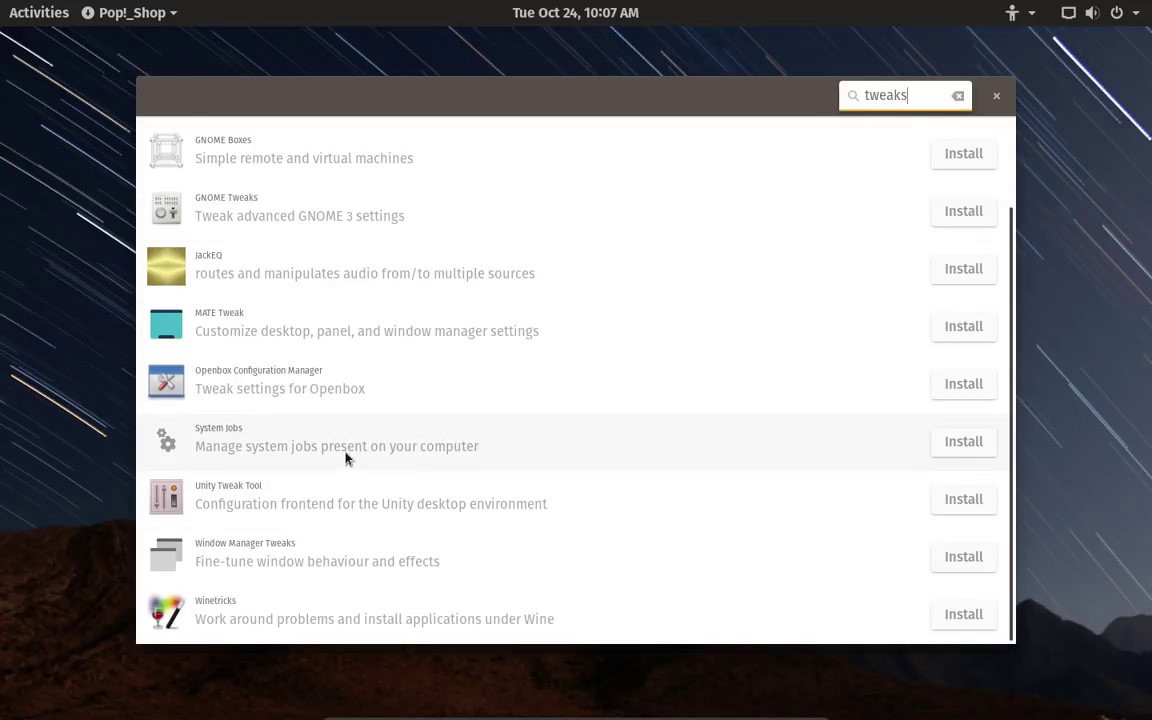
pyautogui.scroll(2, 353, 446)
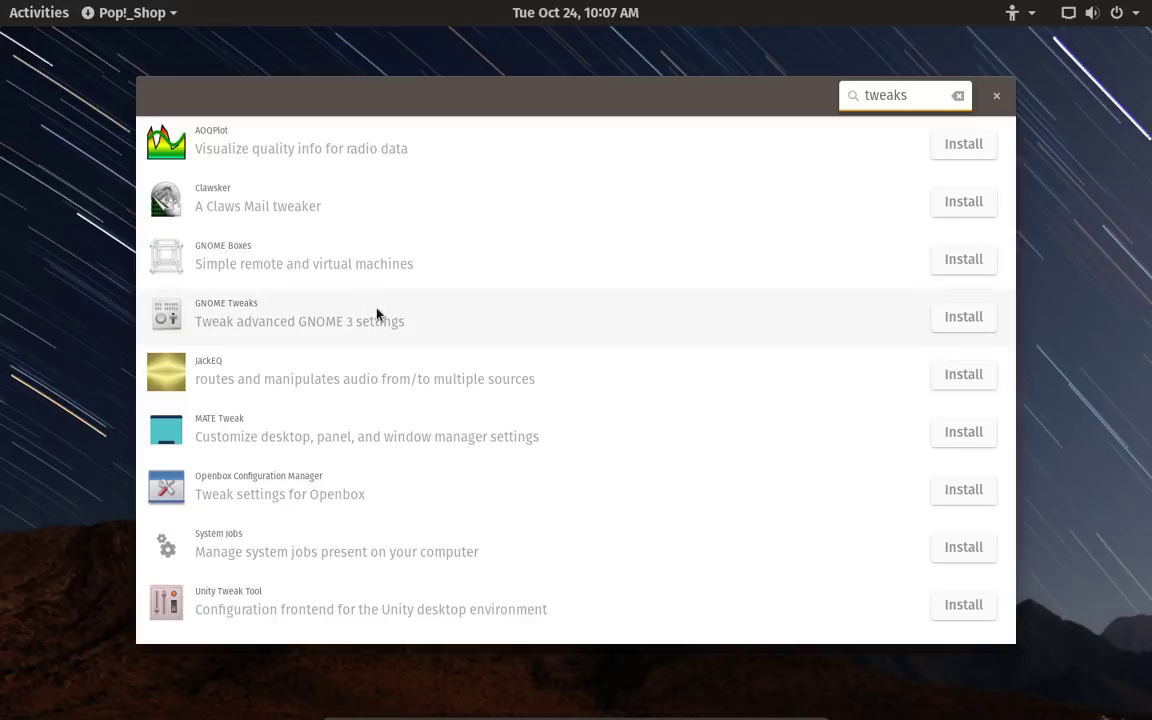
pyautogui.scroll(-2, 375, 314)
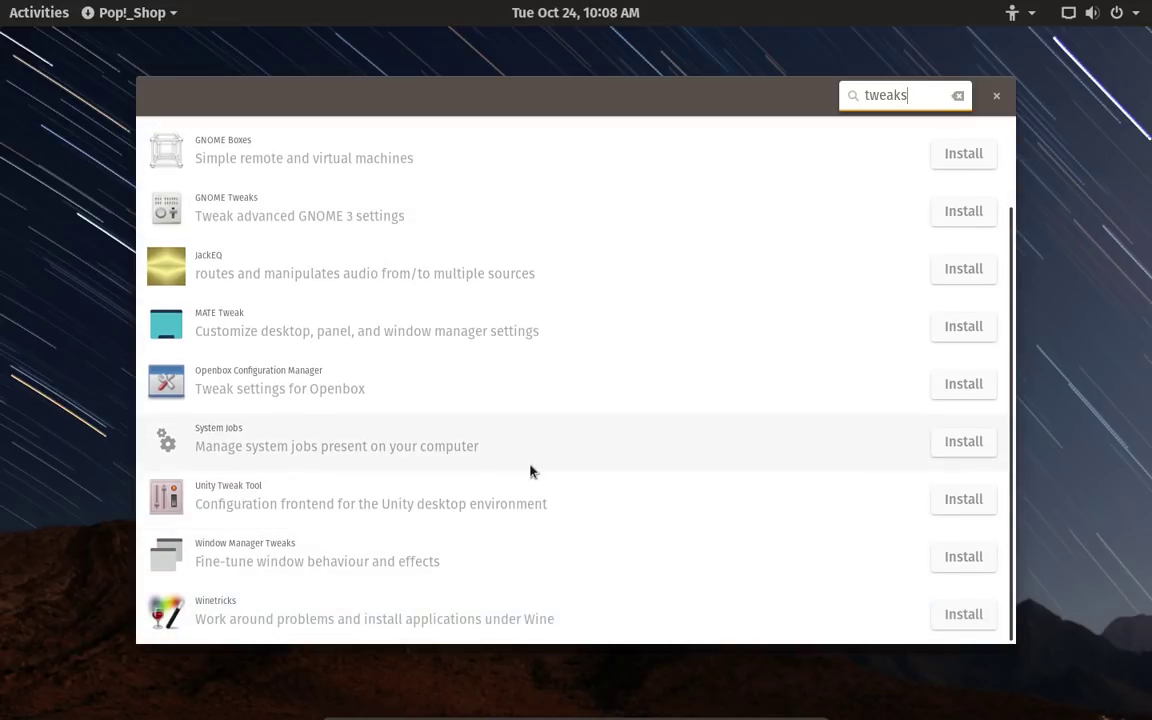
pyautogui.scroll(2, 530, 470)
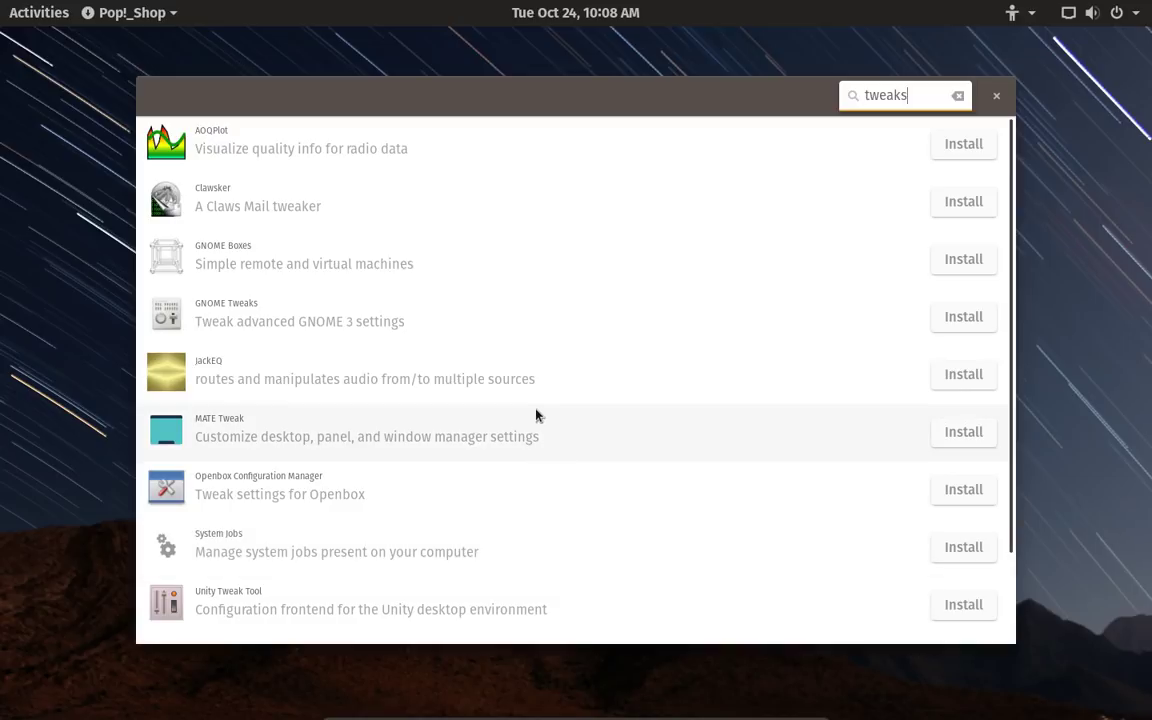
pyautogui.click(320, 315)
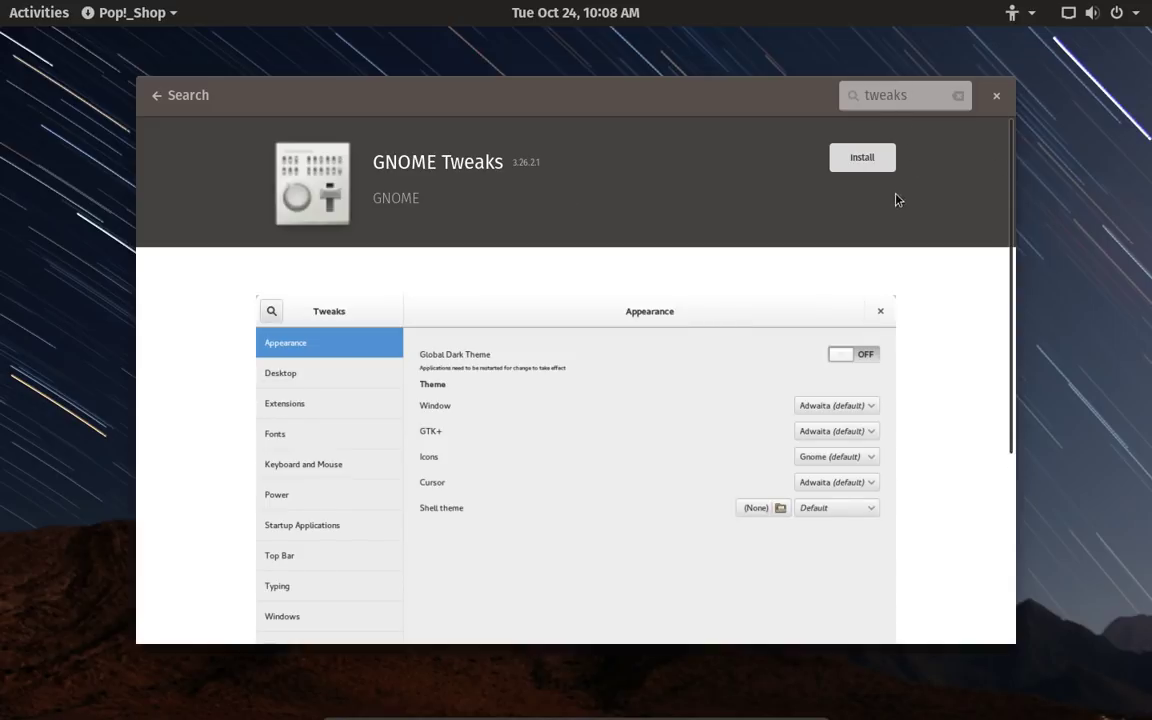
# Step: Install GNOME Tweaks from its Pop!_Shop page, authenticating with the account password
pyautogui.click(864, 159)
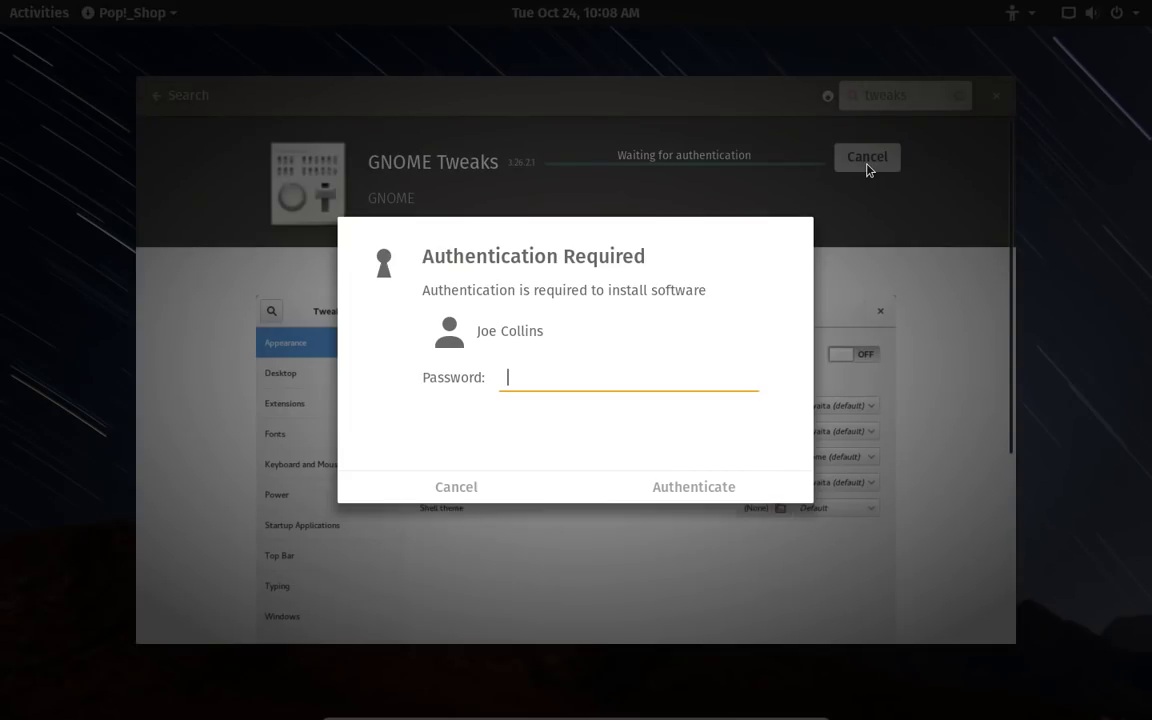
pyautogui.write('*****')
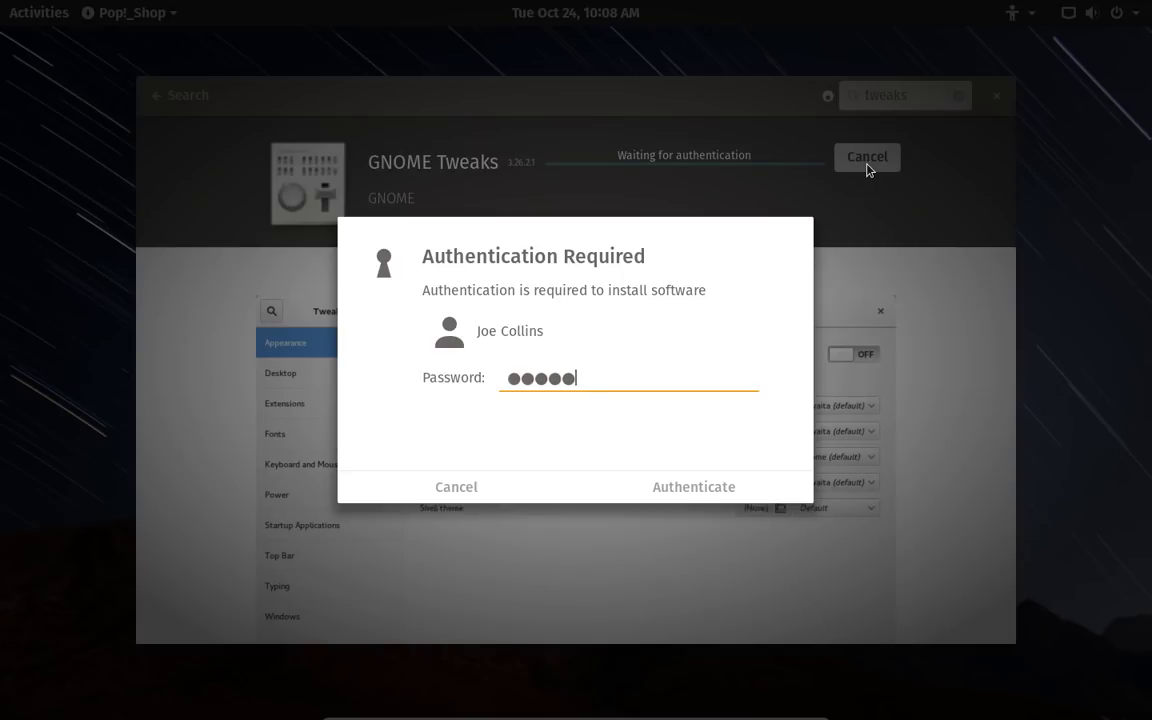
pyautogui.write('***')
pyautogui.press('Return')
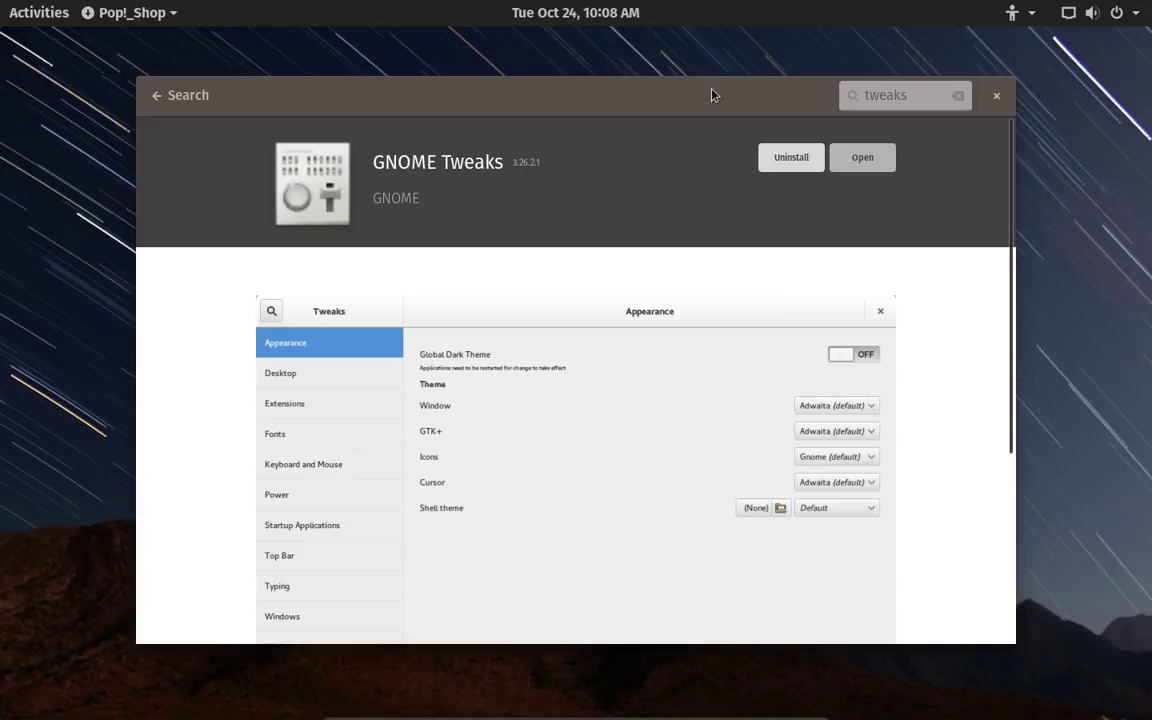
# Step: Open the applications overview and look through the contents of the Utilities and System folders
pyautogui.moveTo(2, 6)
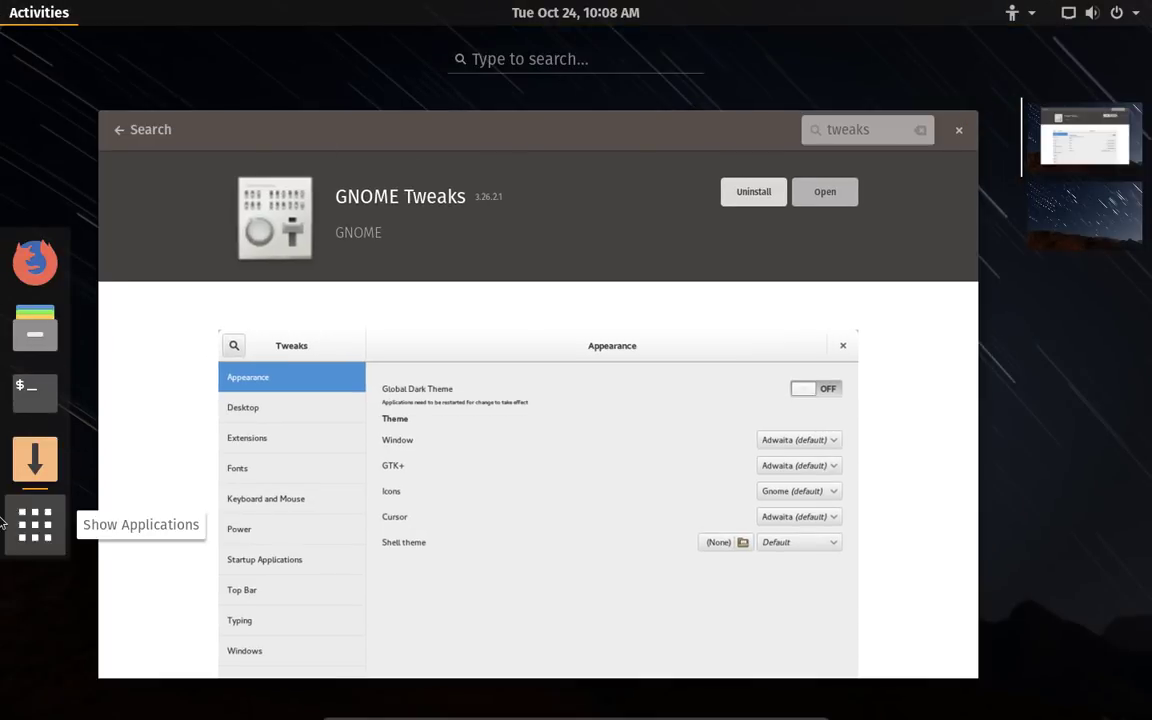
pyautogui.press('super+a')
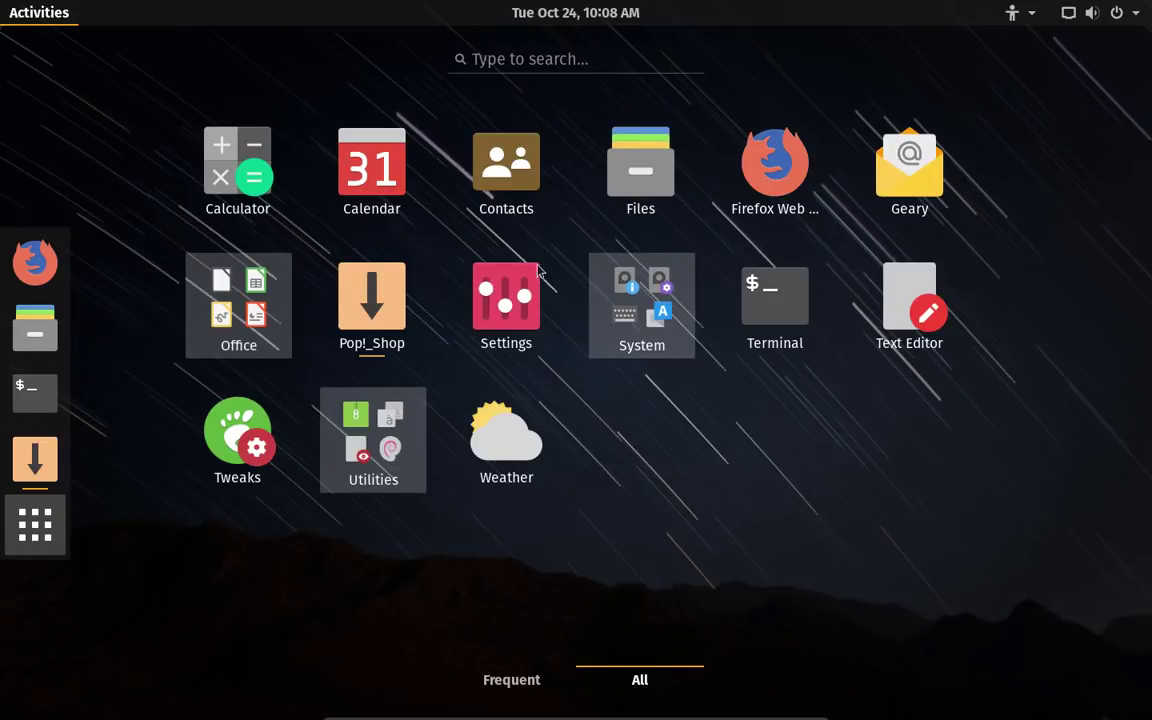
pyautogui.click(388, 468)
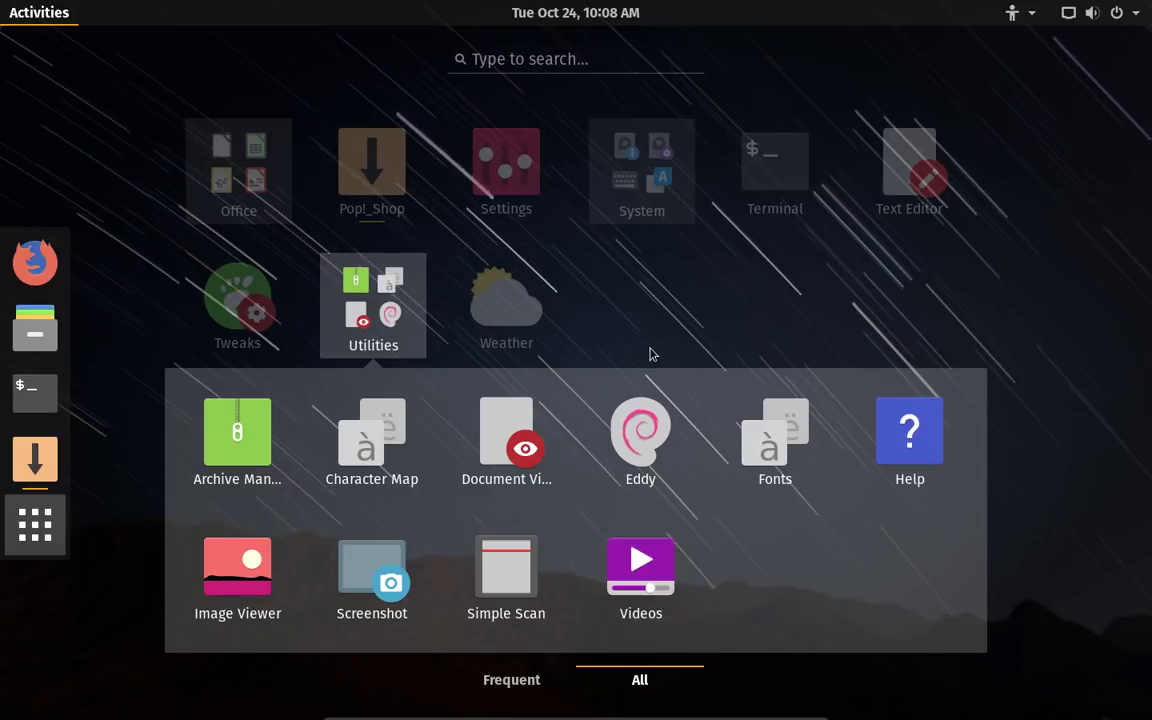
pyautogui.click(590, 268)
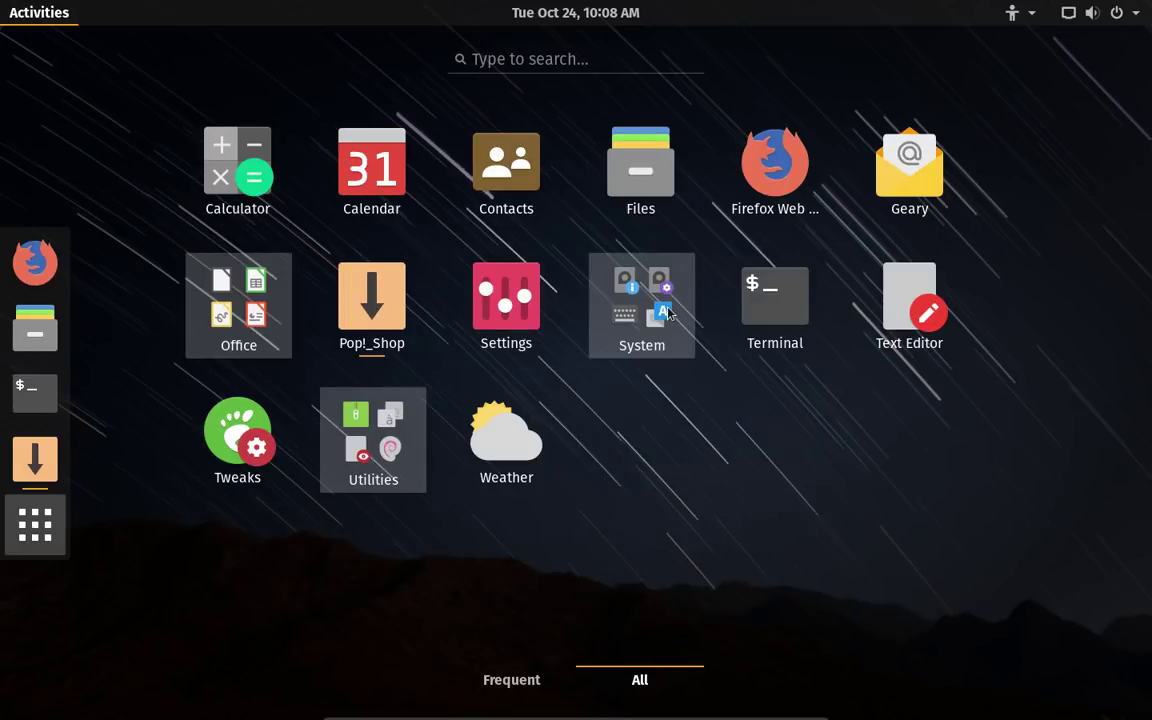
pyautogui.click(668, 314)
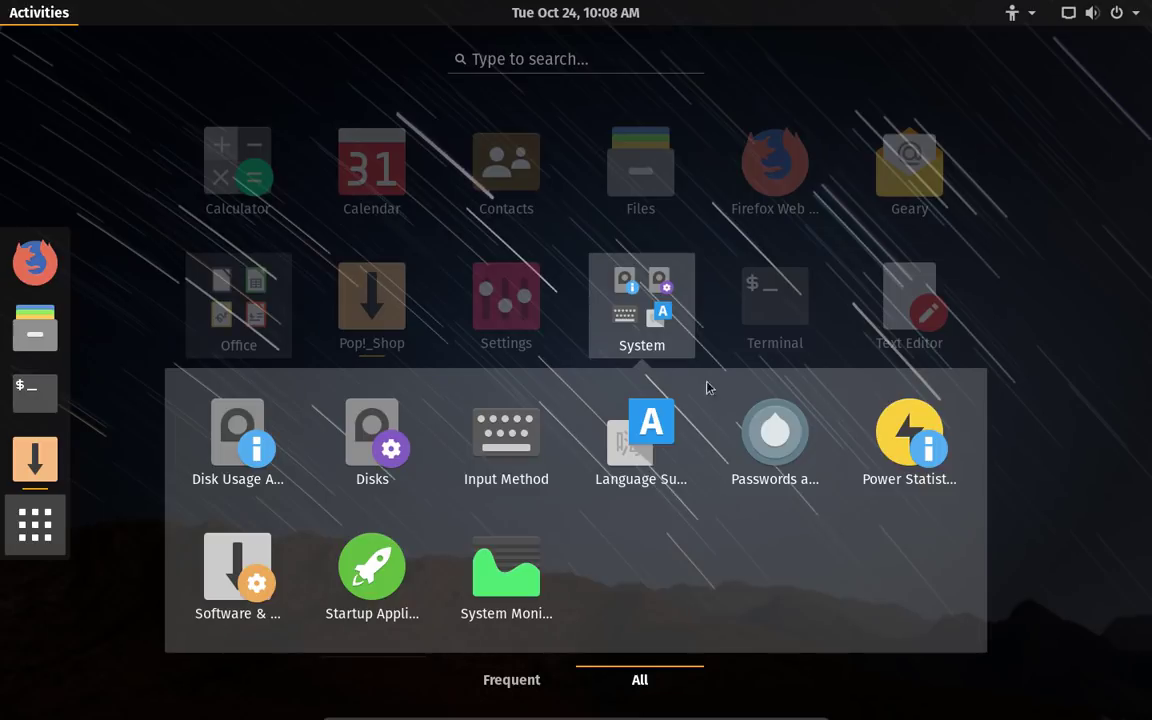
pyautogui.click(561, 249)
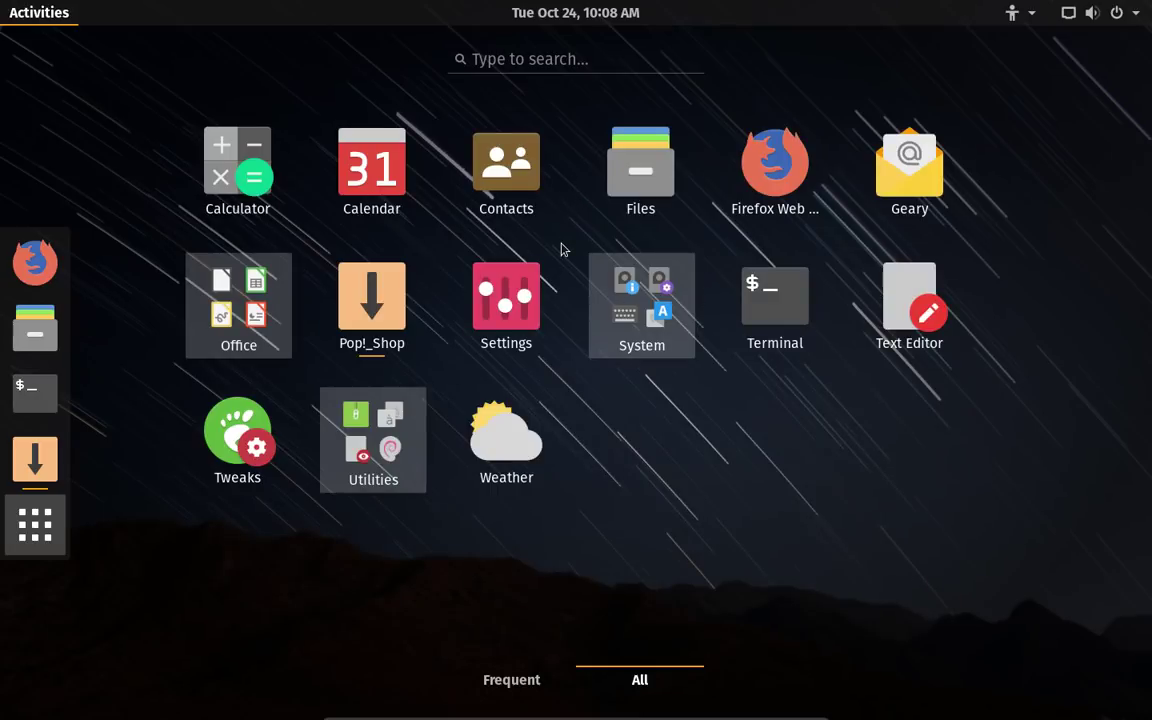
# Step: Search the applications overview for "twea" and launch Tweaks
pyautogui.click(541, 56)
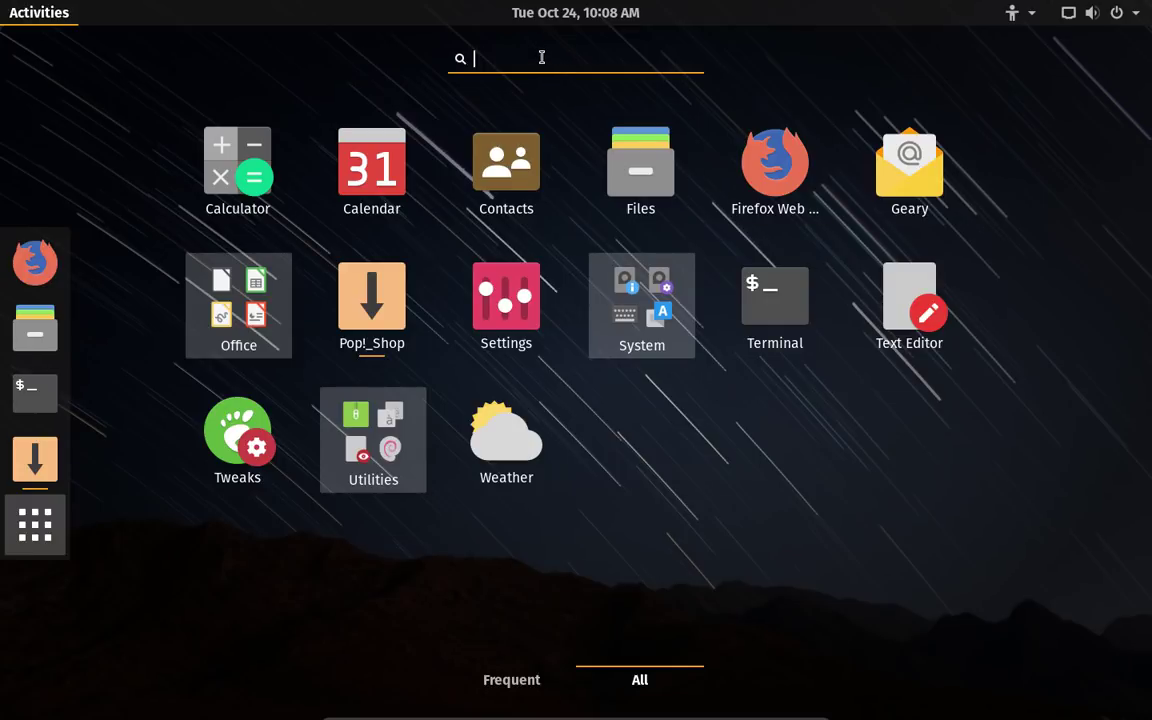
pyautogui.write('twea')
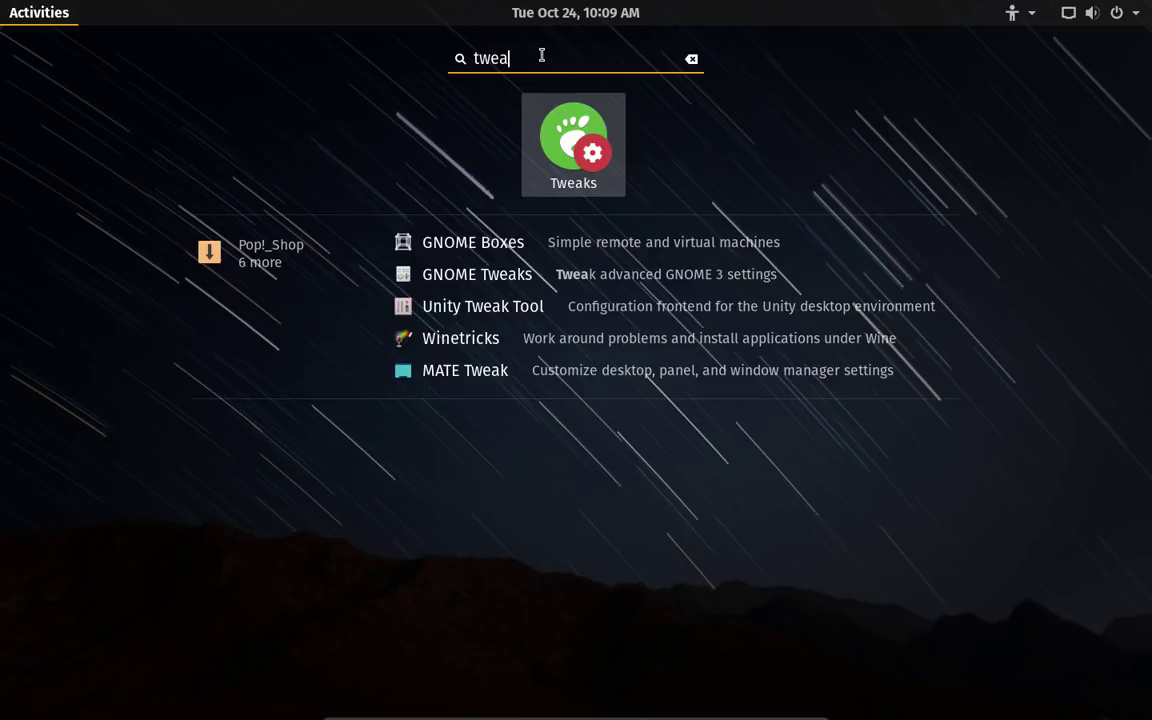
pyautogui.click(578, 146)
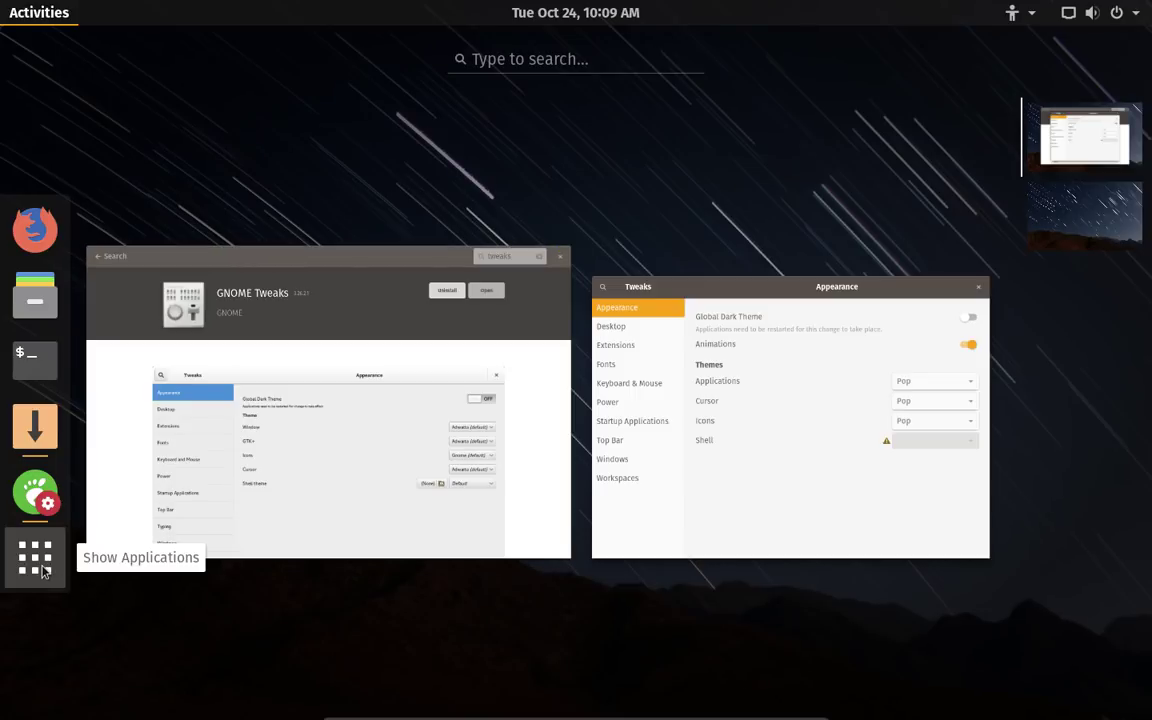
# Step: Look into the Utilities folder again, open and close a Files window, and revisit the applications overview before returning to the desktop
pyautogui.click(40, 568)
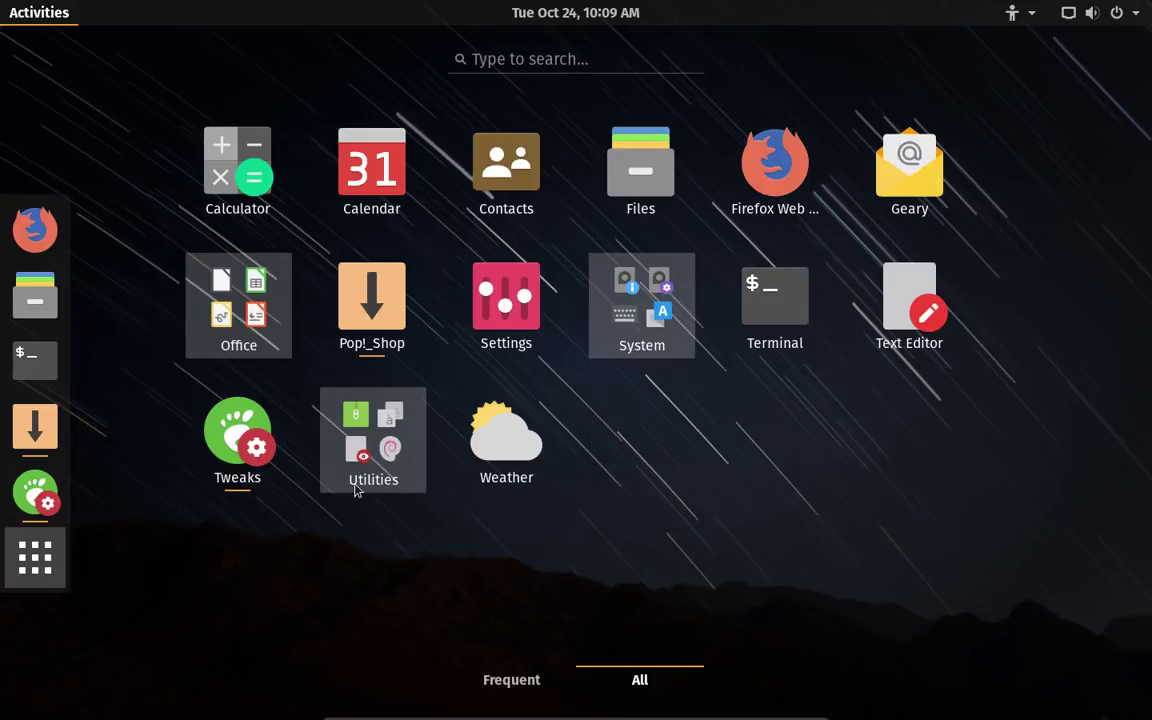
pyautogui.click(322, 424)
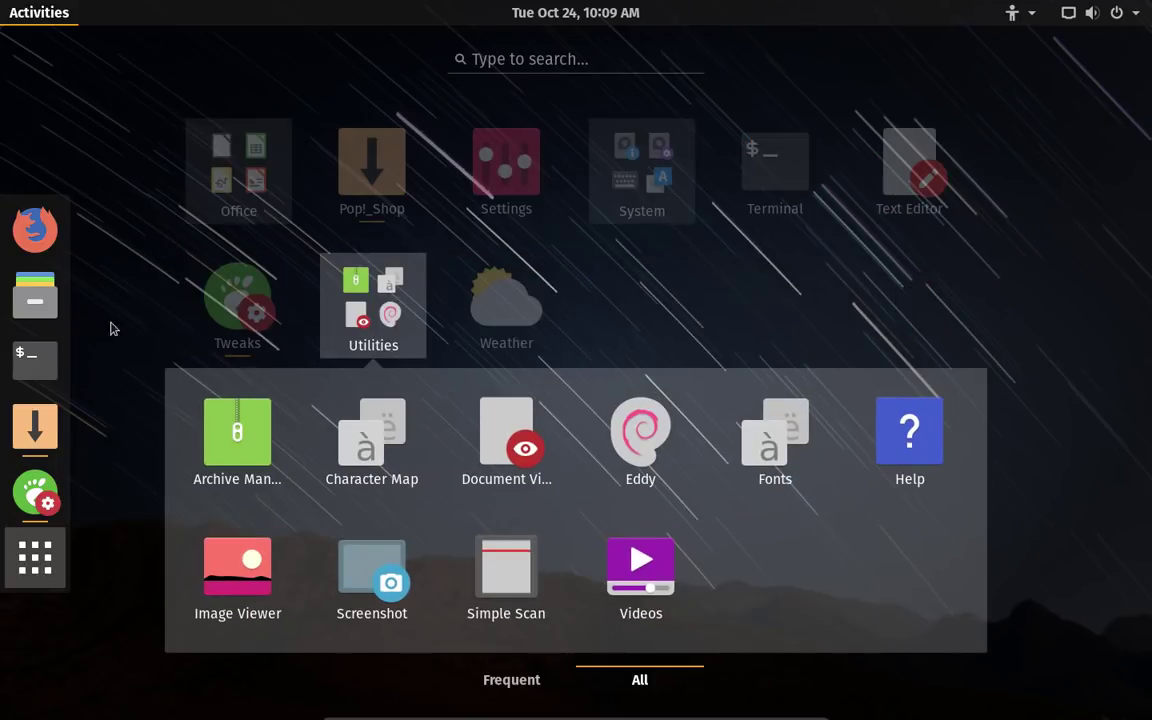
pyautogui.click(38, 292)
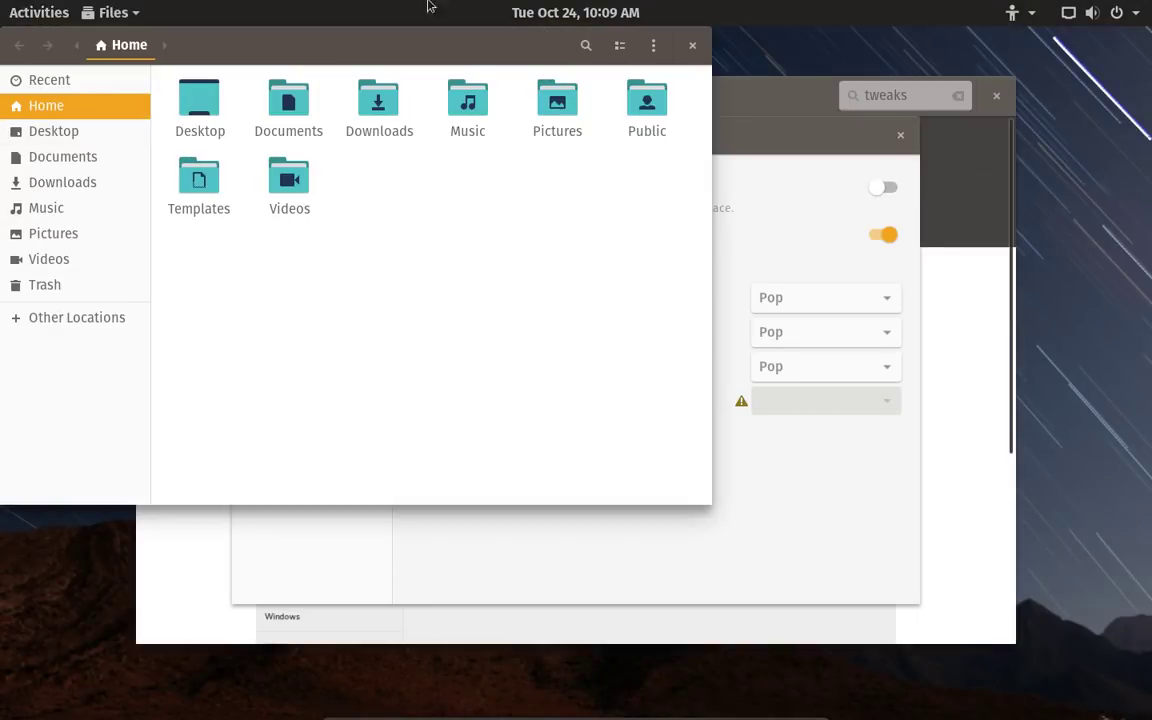
pyautogui.click(691, 45)
pyautogui.moveTo(2, 6)
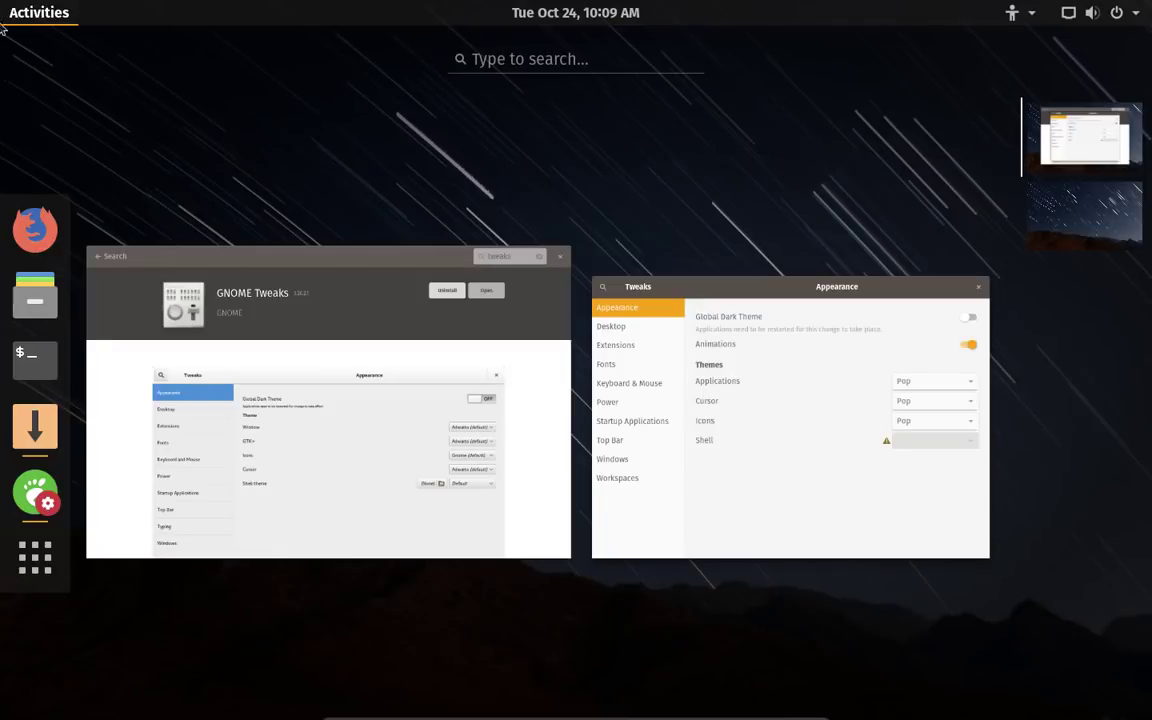
pyautogui.click(52, 572)
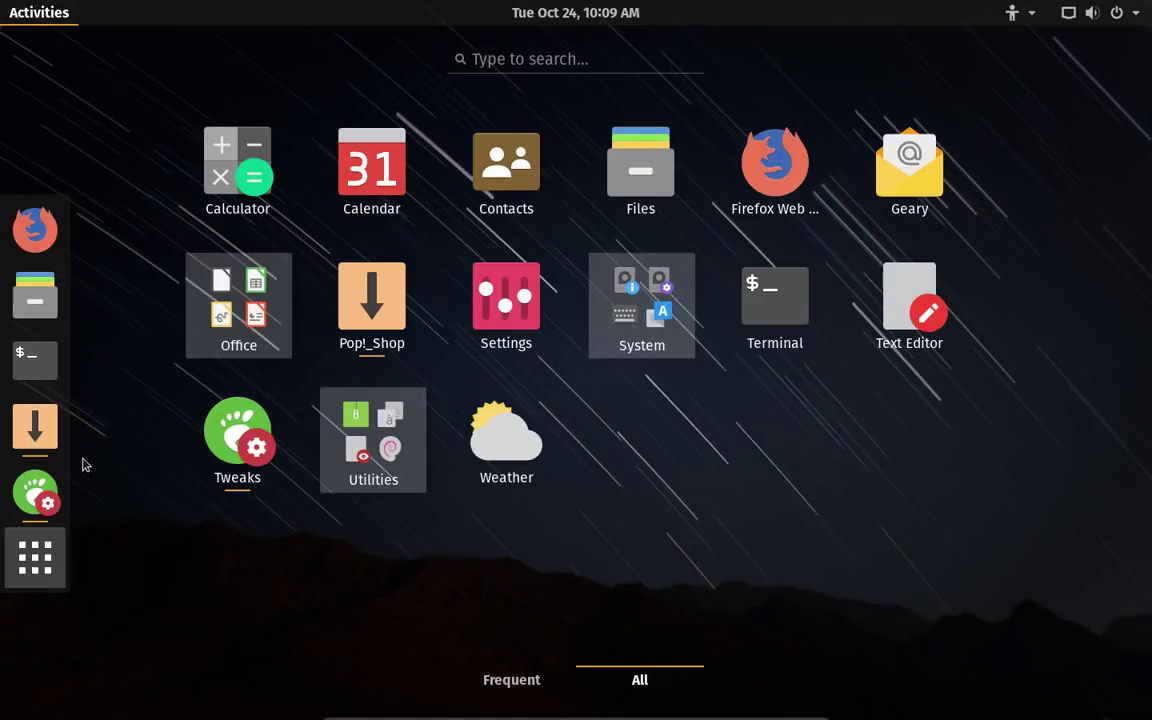
pyautogui.click(8, 8)
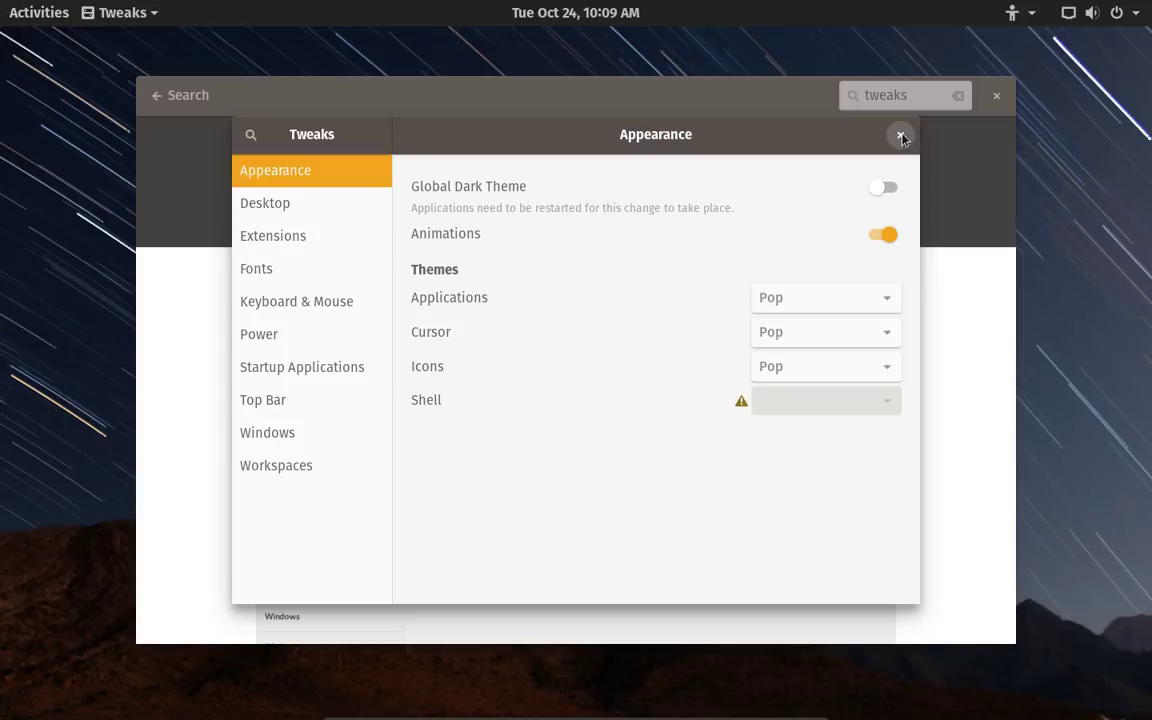
# Step: Close the Pop!_Shop window behind Tweaks and view the Extensions settings in Tweaks
pyautogui.click(901, 137)
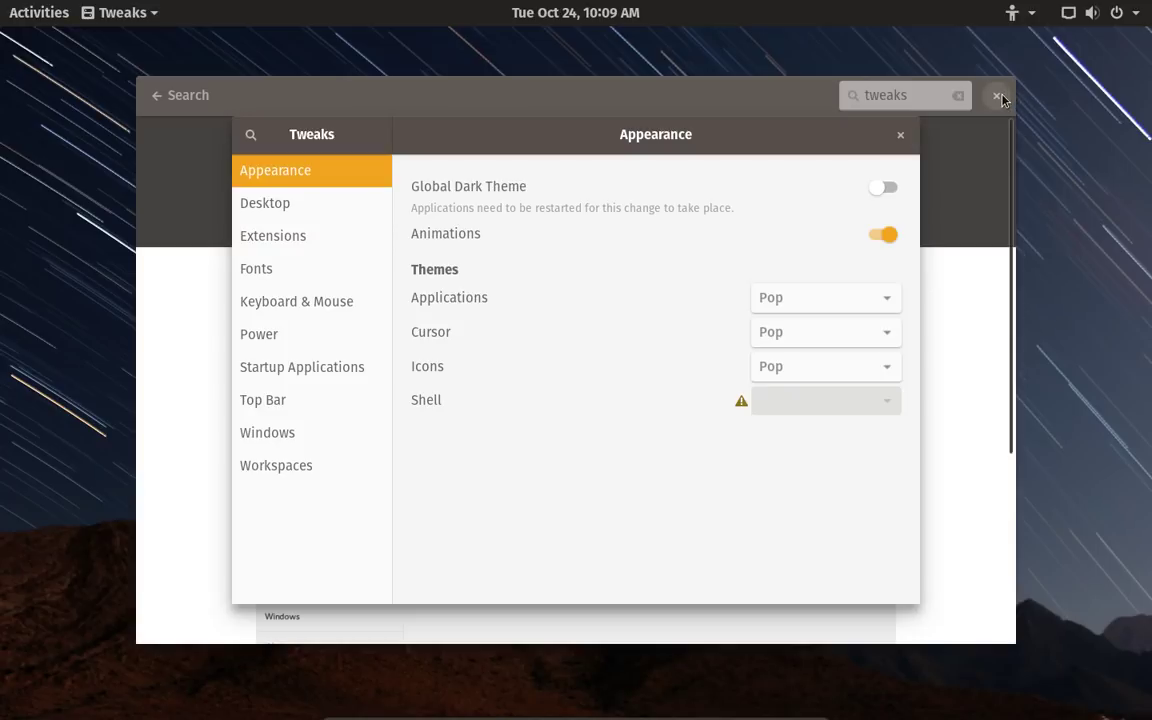
pyautogui.click(999, 96)
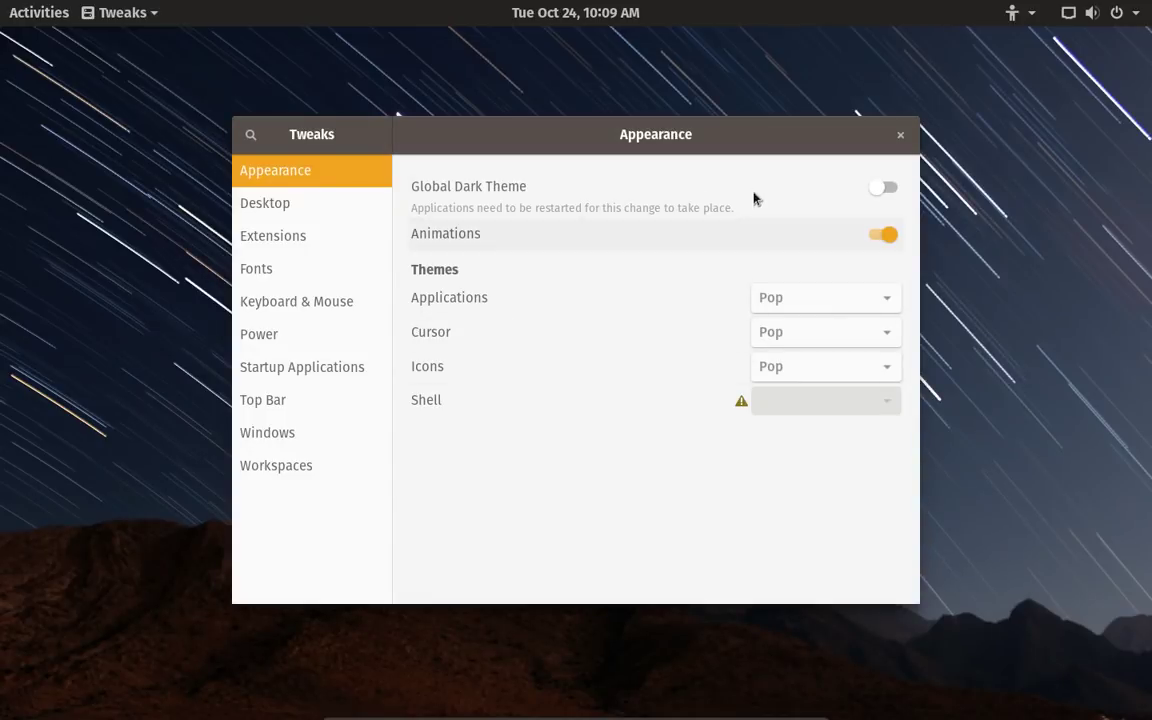
pyautogui.click(342, 237)
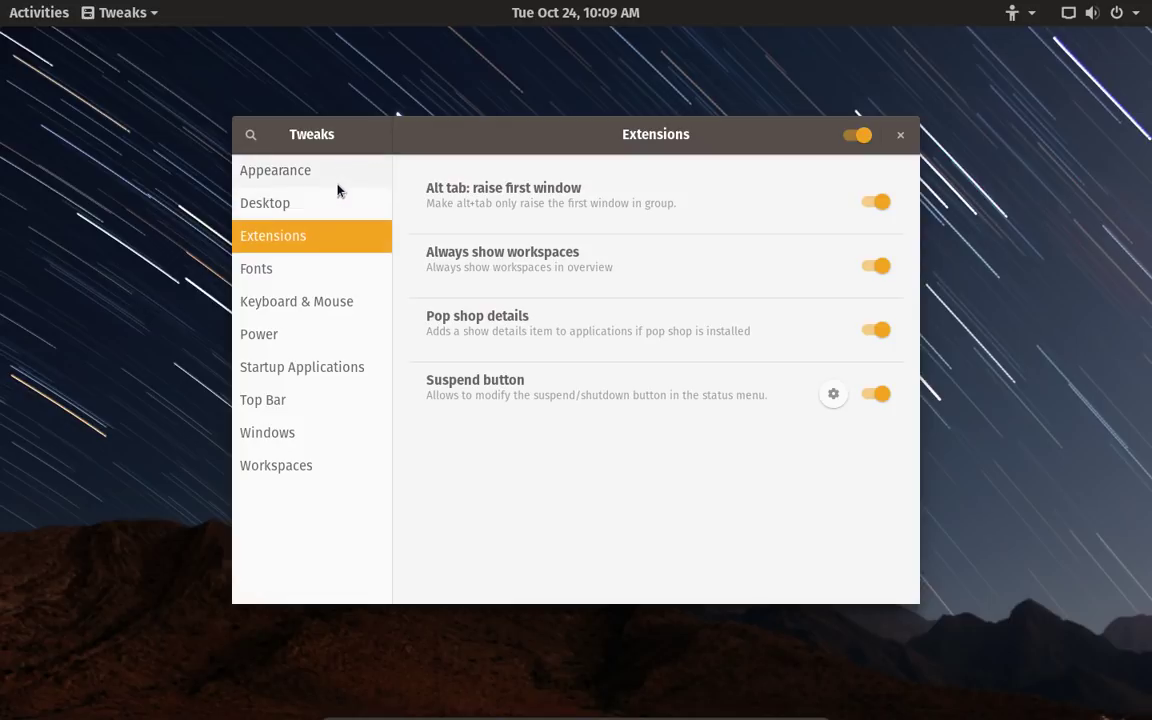
# Step: Turn on the Home icon in the Desktop settings of Tweaks and turn it off again
pyautogui.click(336, 199)
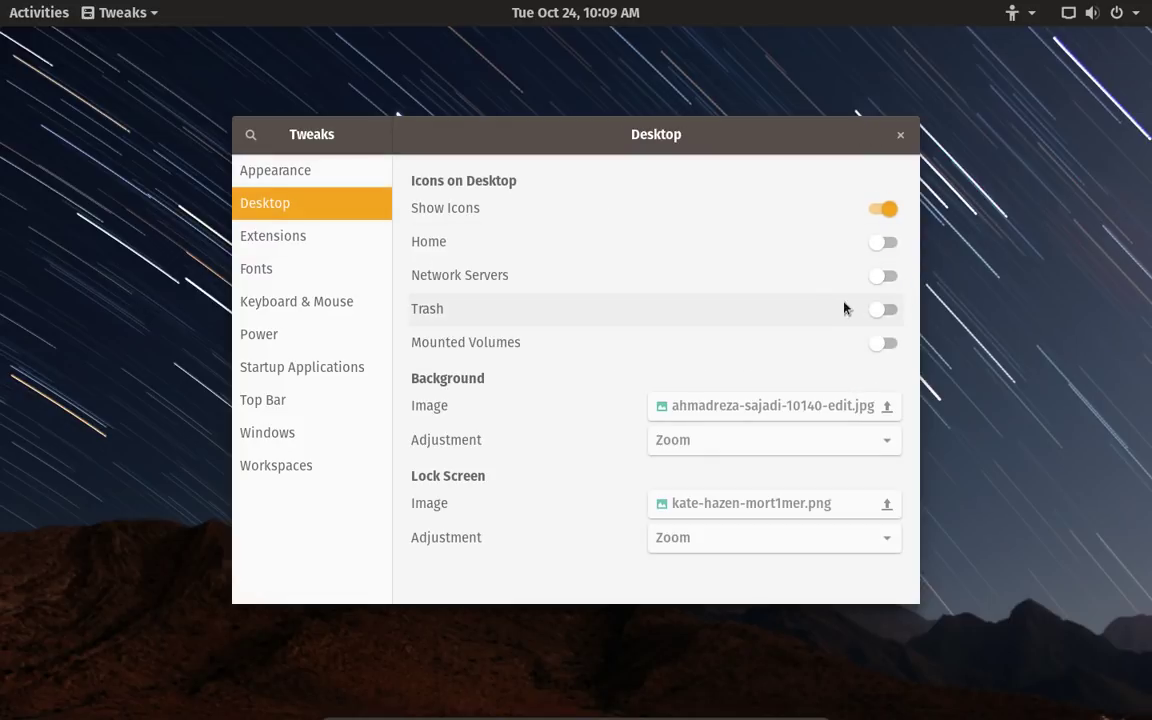
pyautogui.click(876, 242)
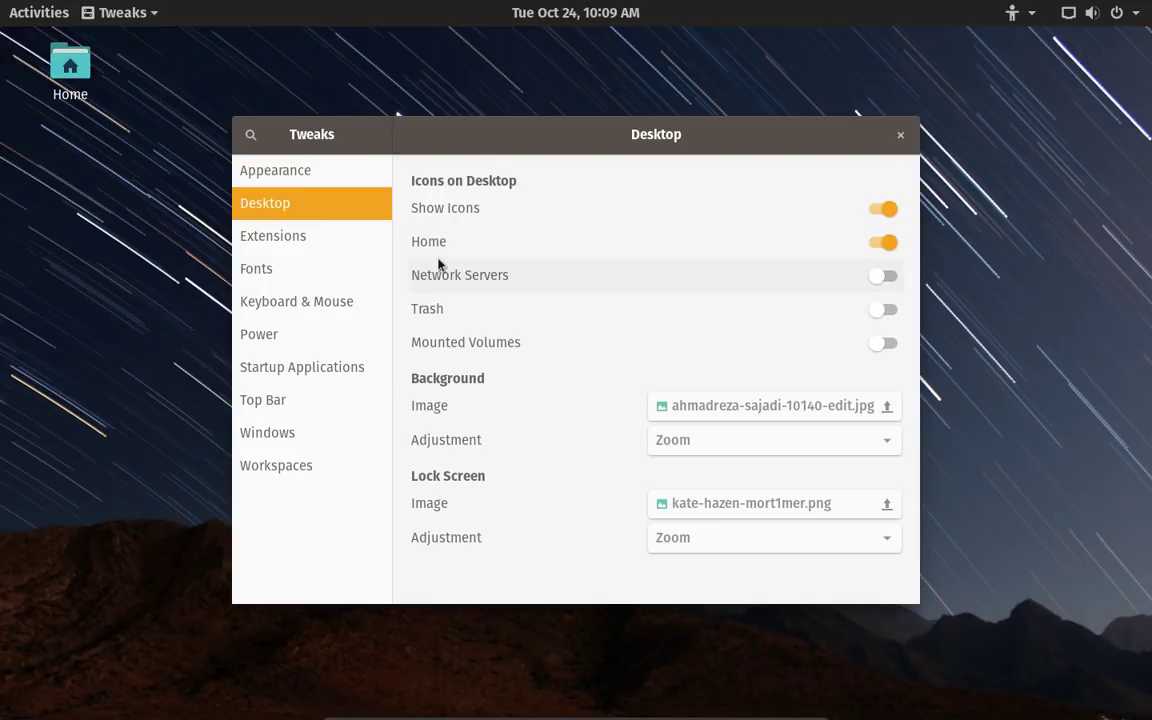
pyautogui.click(890, 245)
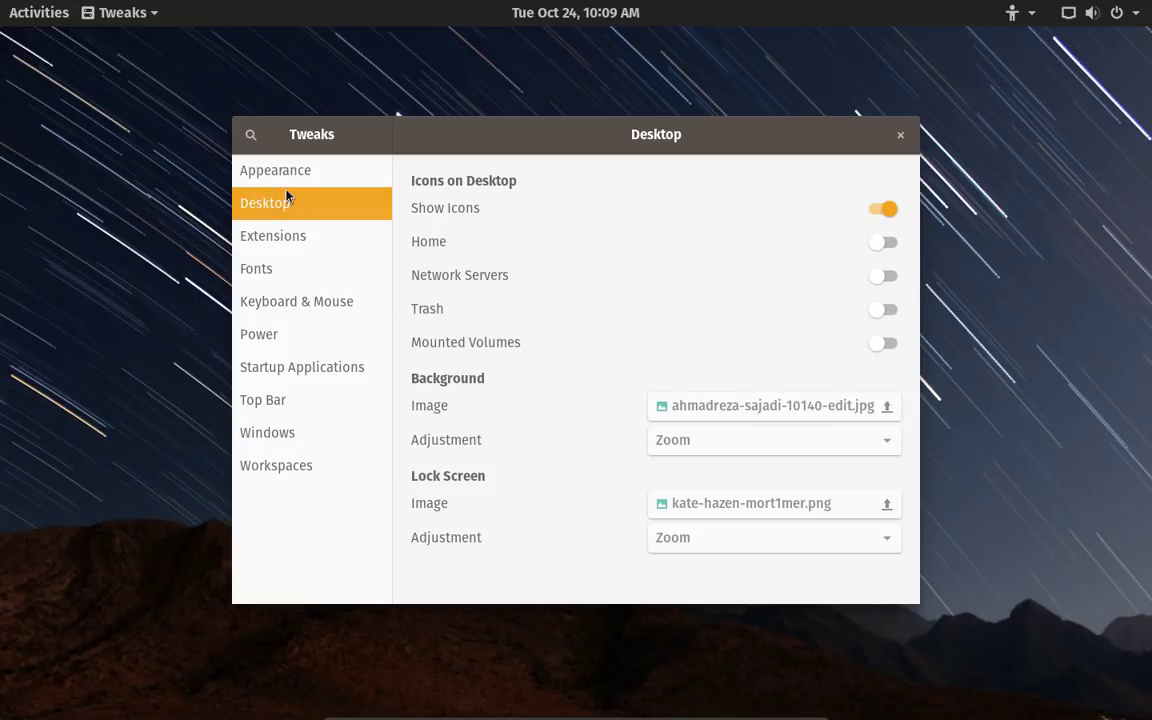
# Step: Review the Extensions, Fonts, Top Bar, Windows, Workspaces, Power and Keyboard & Mouse settings, and close Tweaks
pyautogui.click(305, 237)
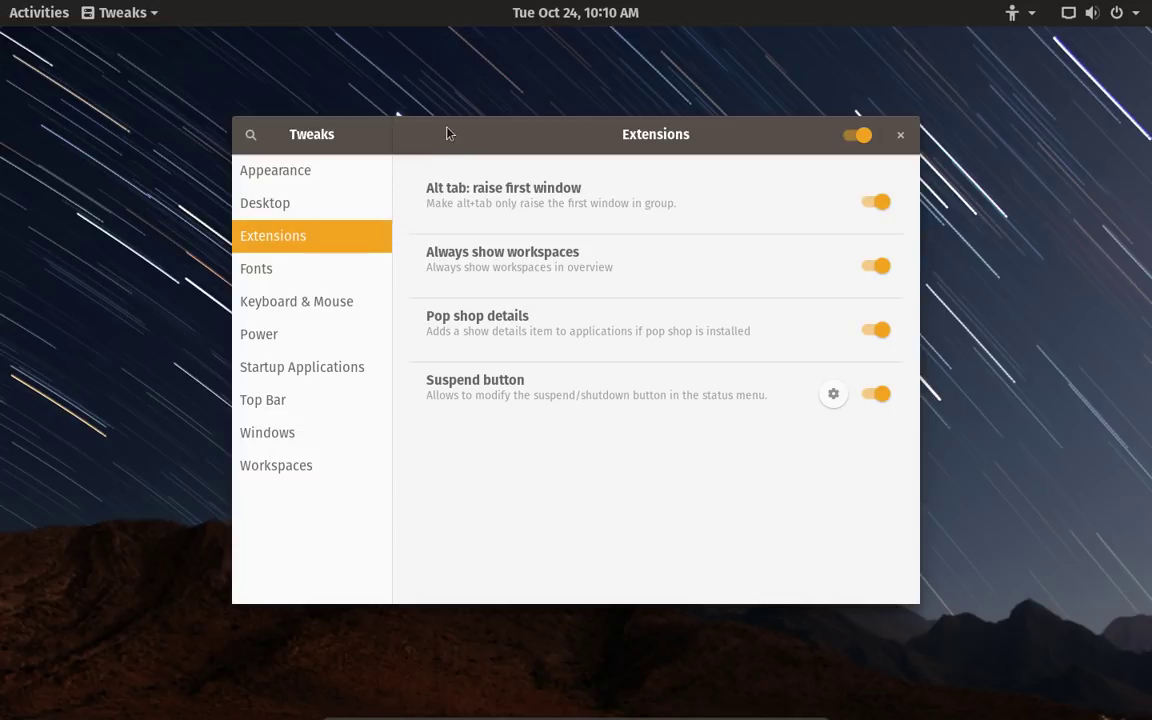
pyautogui.click(336, 272)
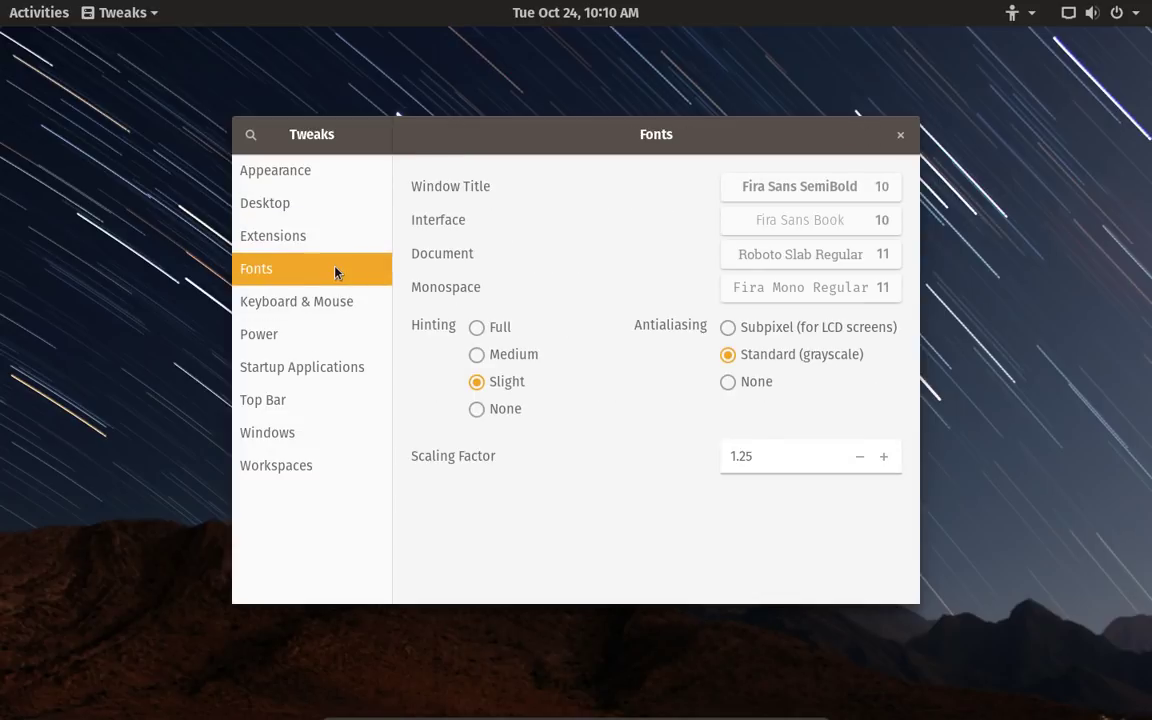
pyautogui.click(331, 404)
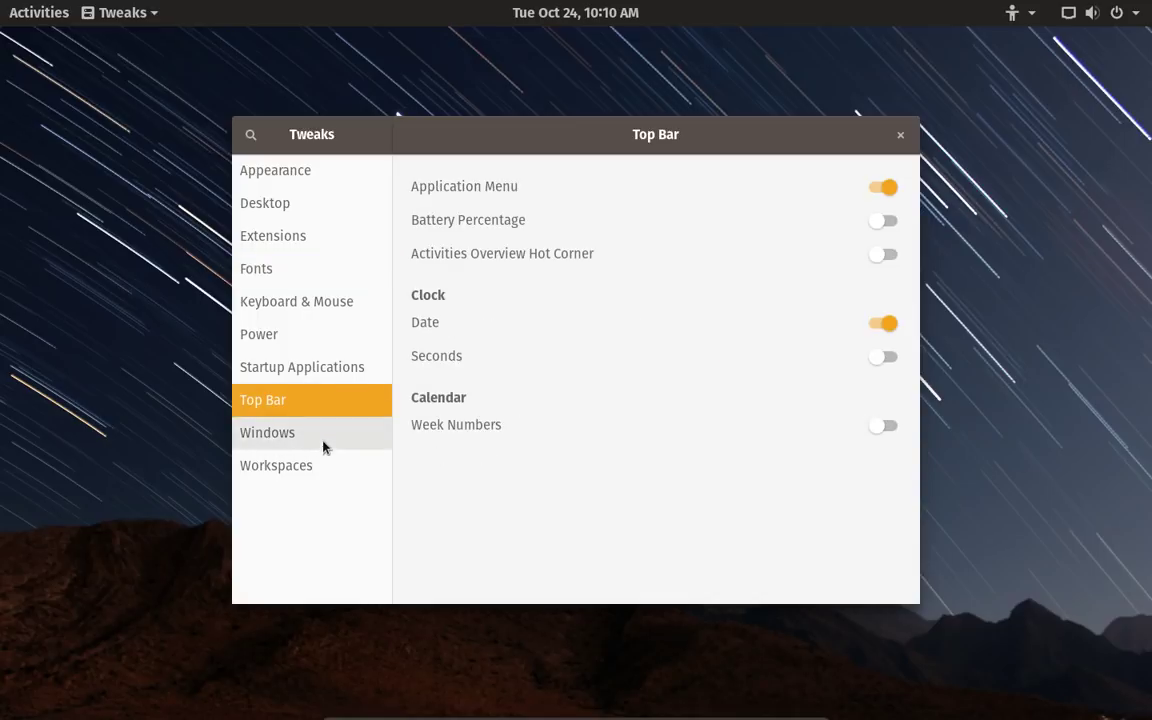
pyautogui.click(326, 440)
pyautogui.click(311, 466)
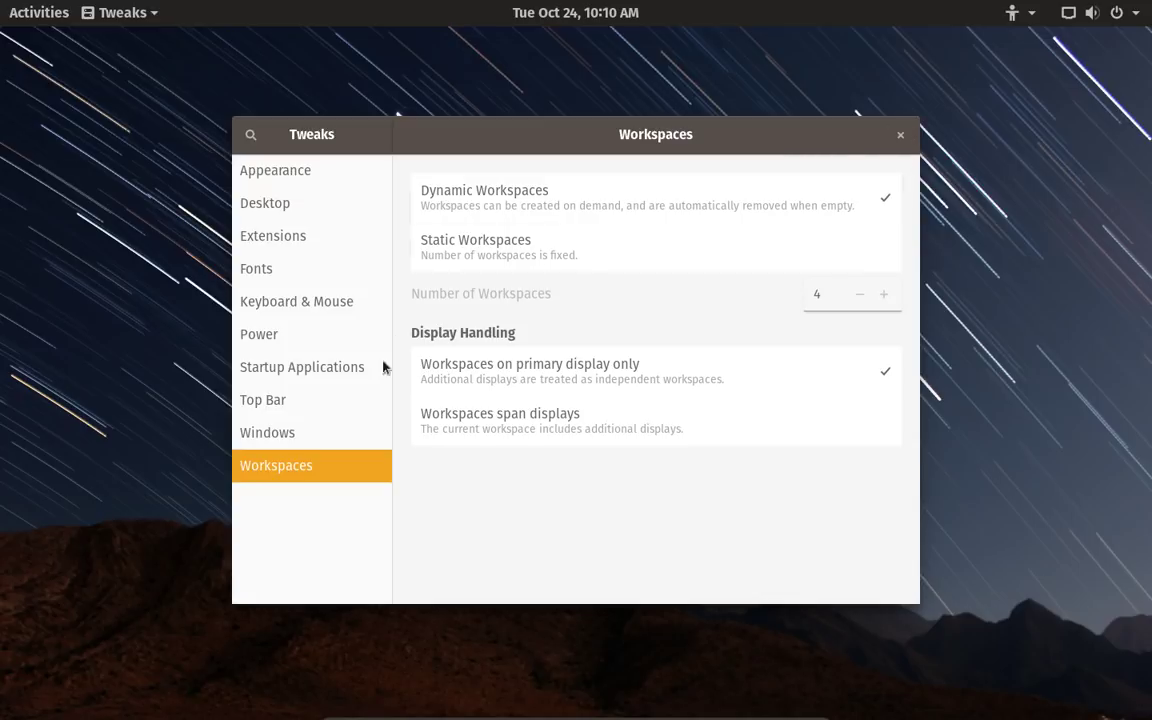
pyautogui.click(352, 341)
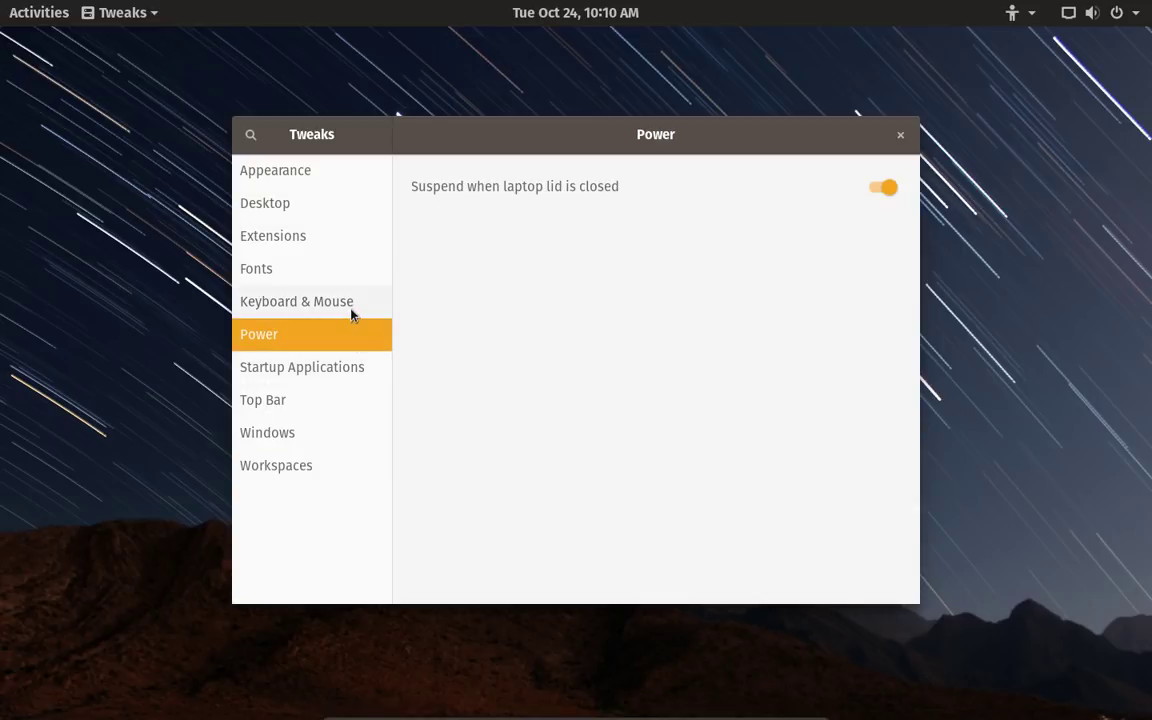
pyautogui.click(351, 314)
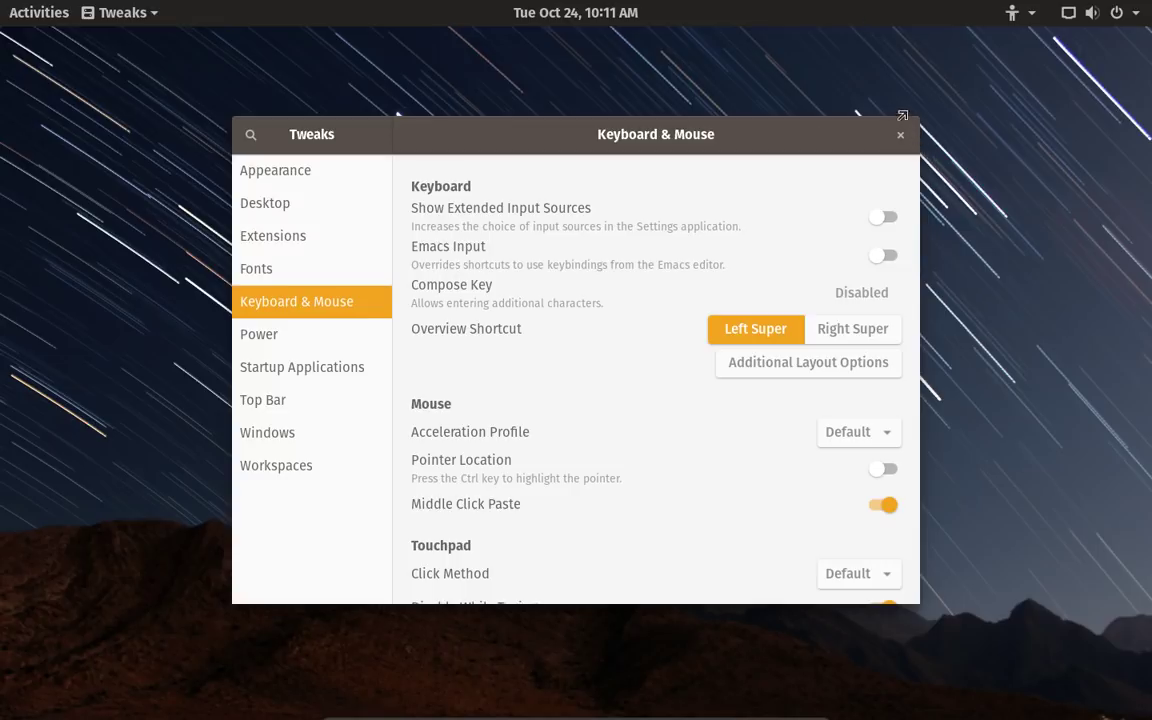
pyautogui.click(900, 135)
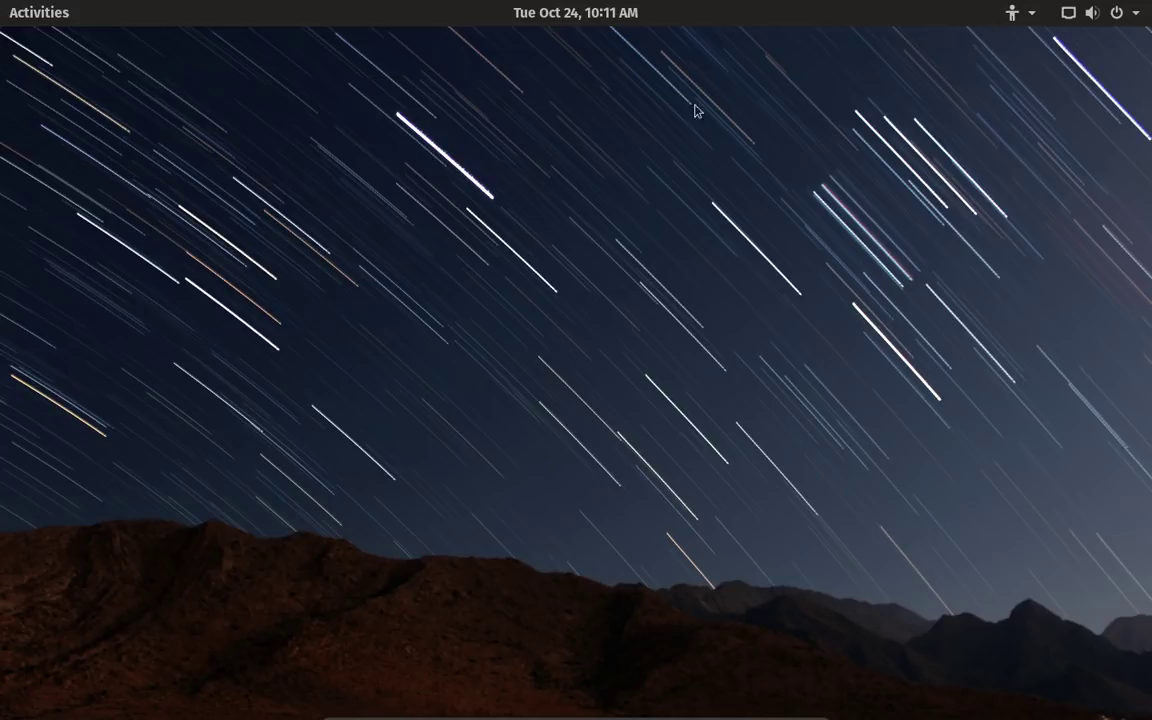
# Step: Open the Activities overview, view the accessibility options and return to the empty desktop
pyautogui.click(6, 10)
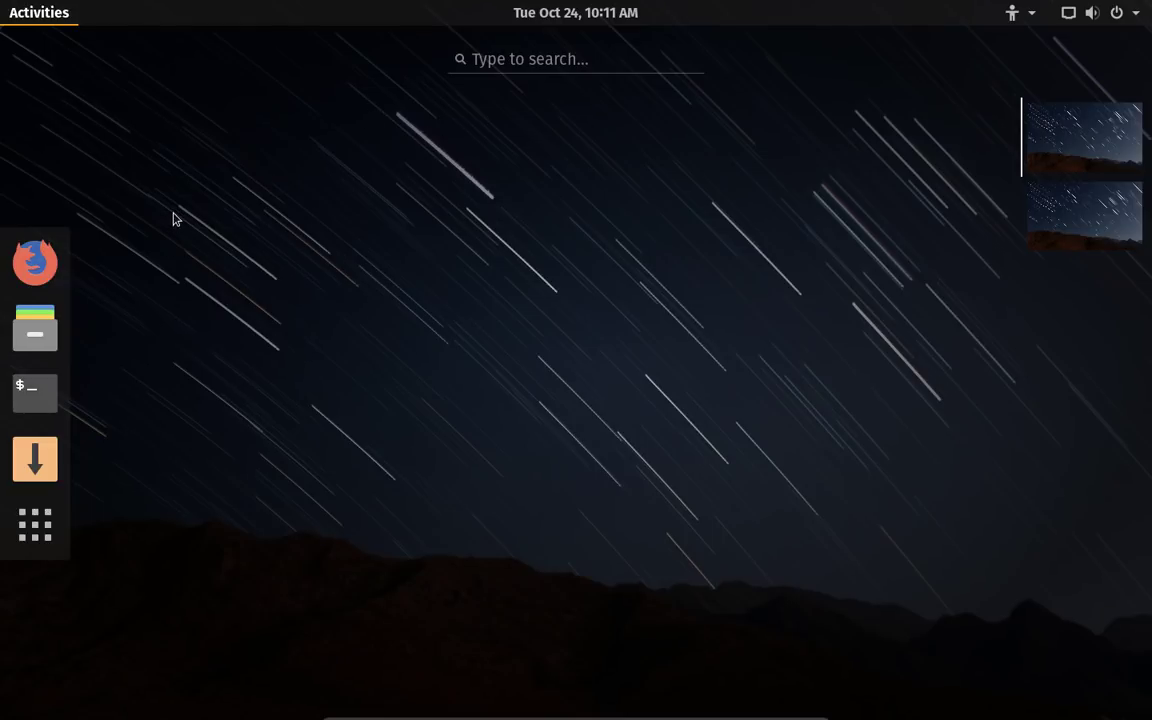
pyautogui.click(3, 6)
pyautogui.click(3, 6)
pyautogui.click(1010, 19)
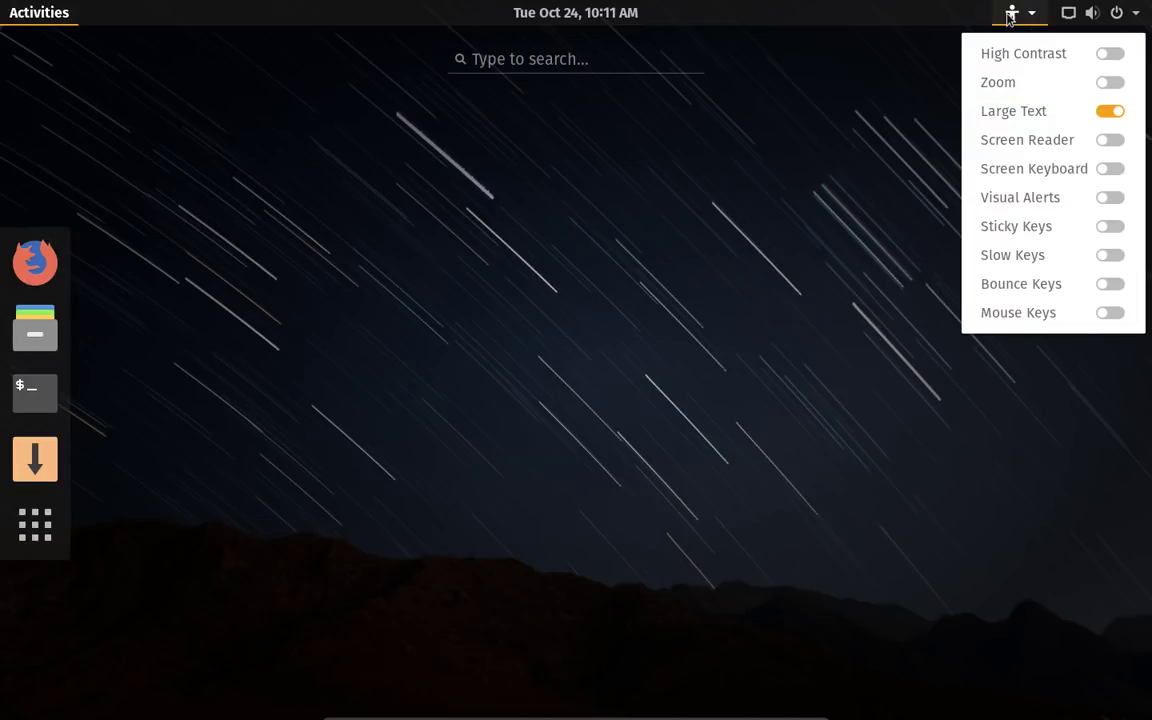
pyautogui.click(1010, 19)
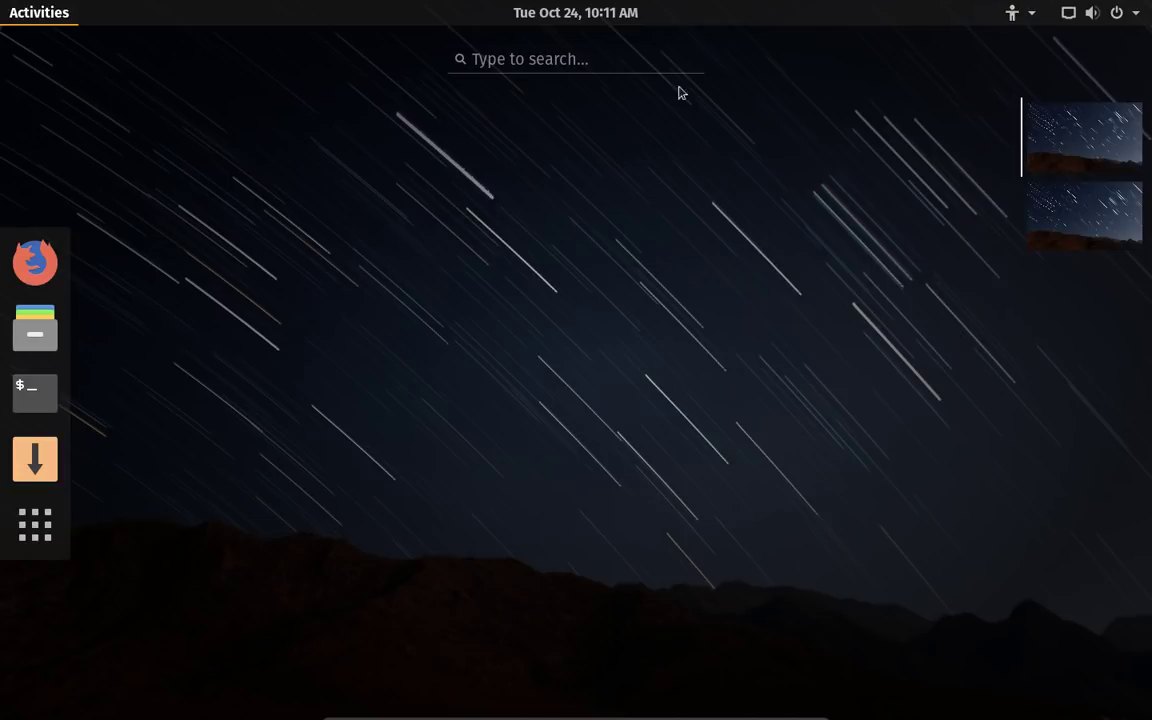
pyautogui.click(263, 168)
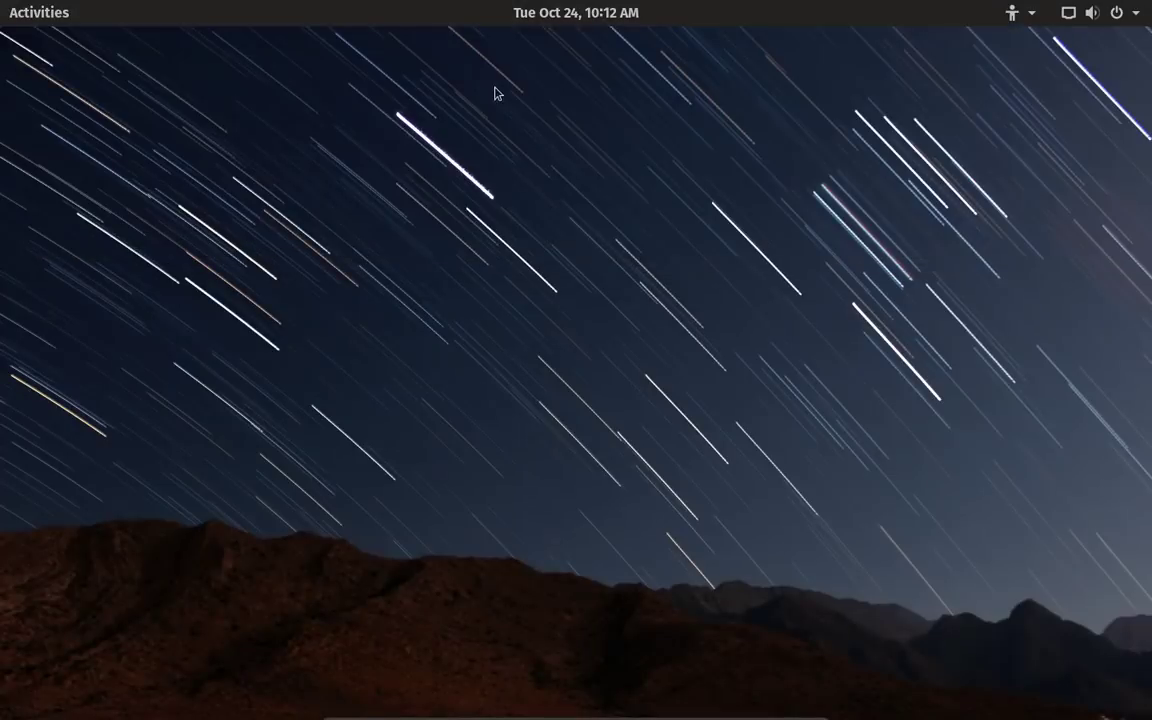
# Step: Open the Activities overview, view all installed applications and launch Pop!_Shop
pyautogui.click(2, 10)
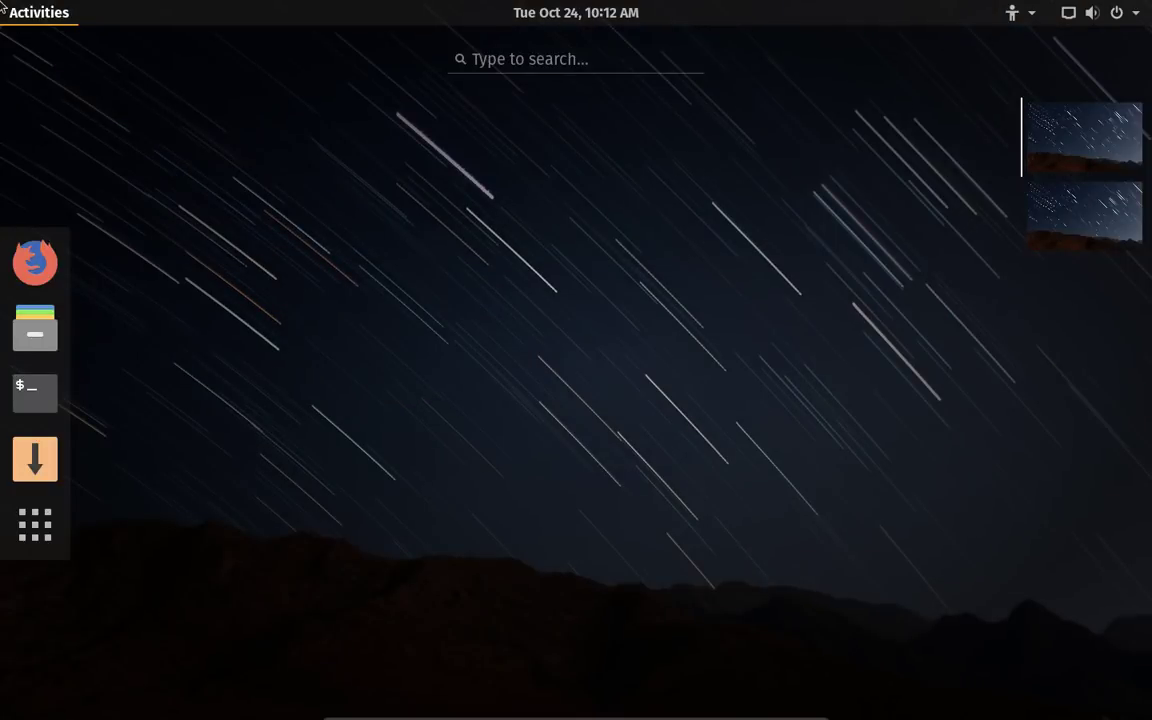
pyautogui.click(3, 8)
pyautogui.click(2, 6)
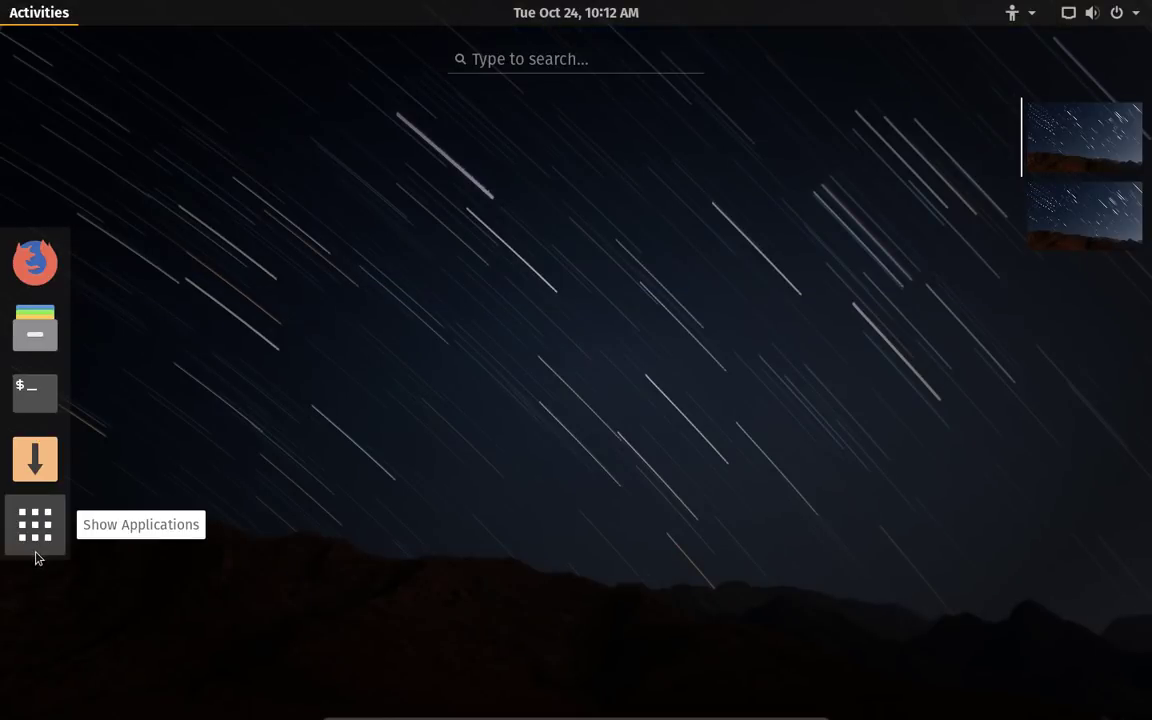
pyautogui.click(40, 549)
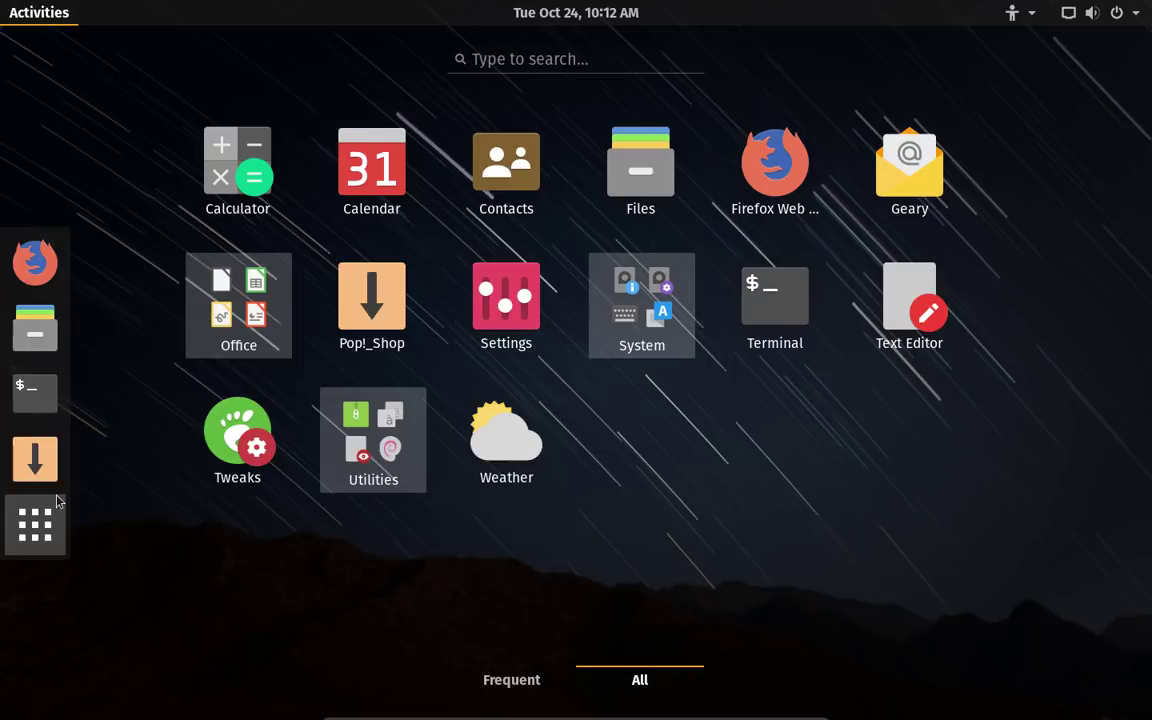
pyautogui.click(17, 477)
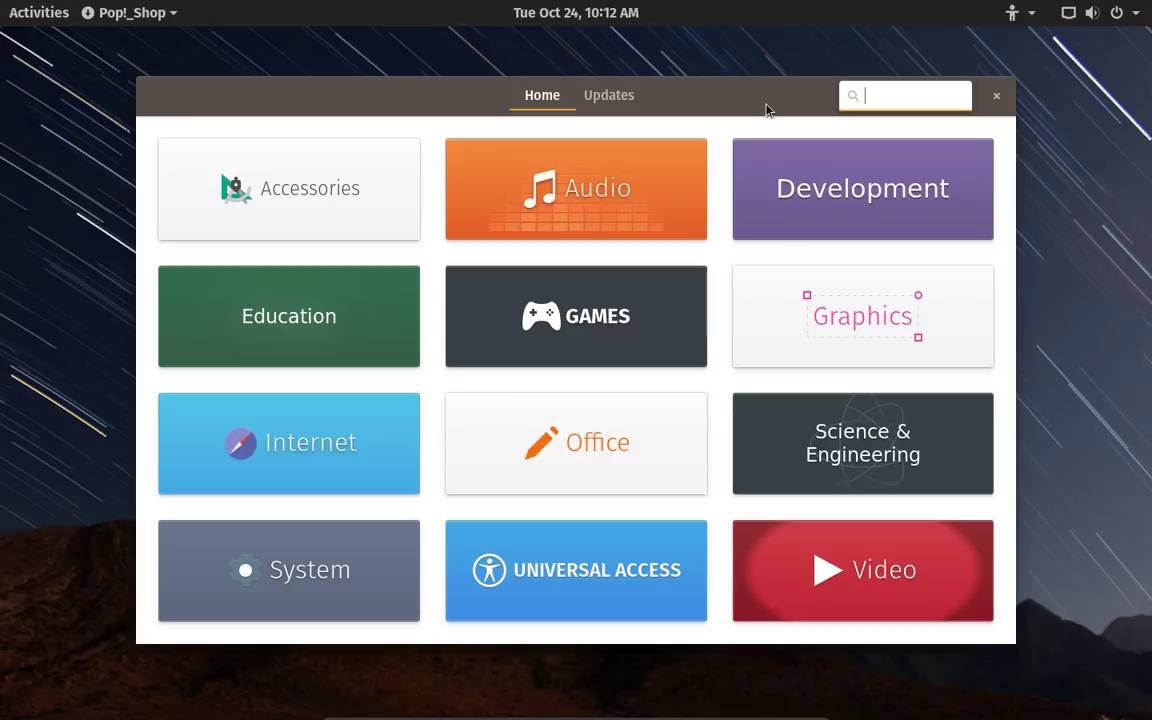
# Step: Compare the Updates page of Pop!_Shop with its Home category page, ending on Home
pyautogui.click(610, 97)
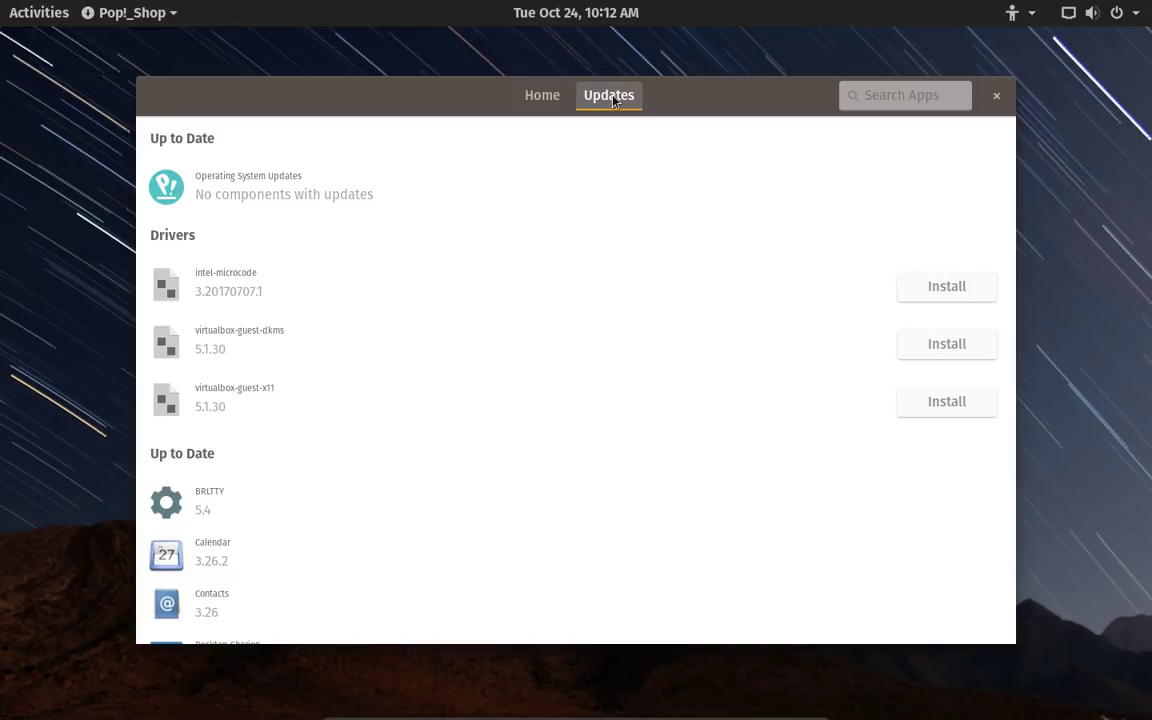
pyautogui.click(530, 97)
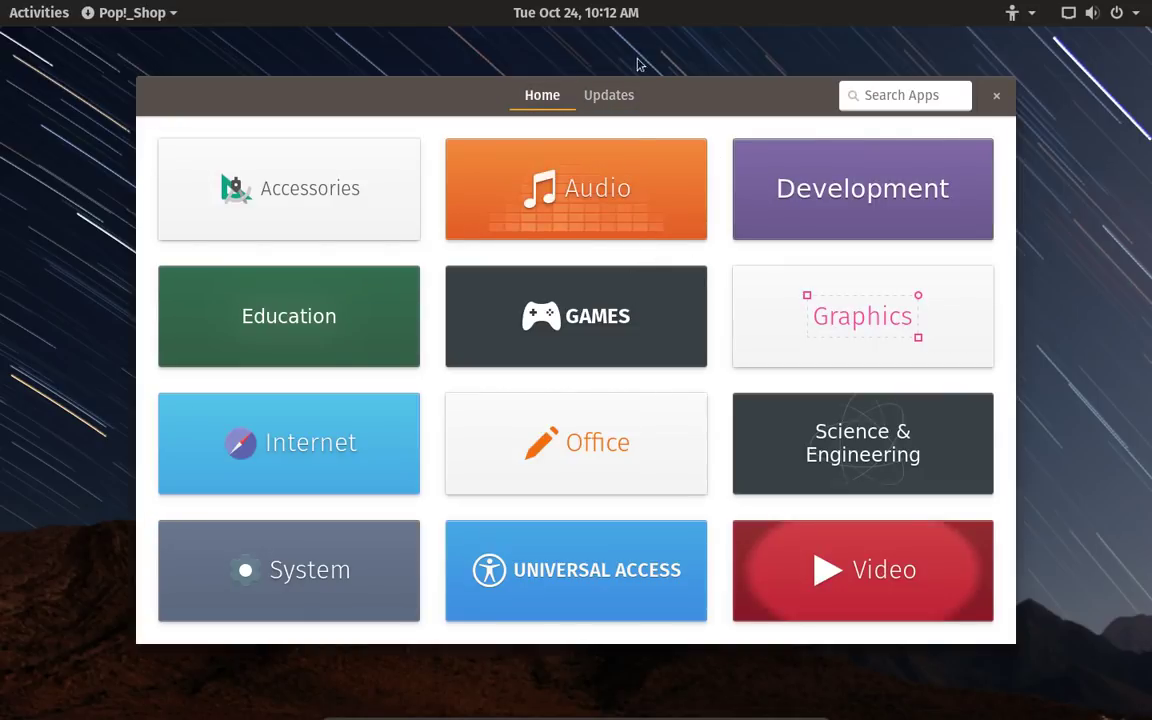
pyautogui.click(619, 96)
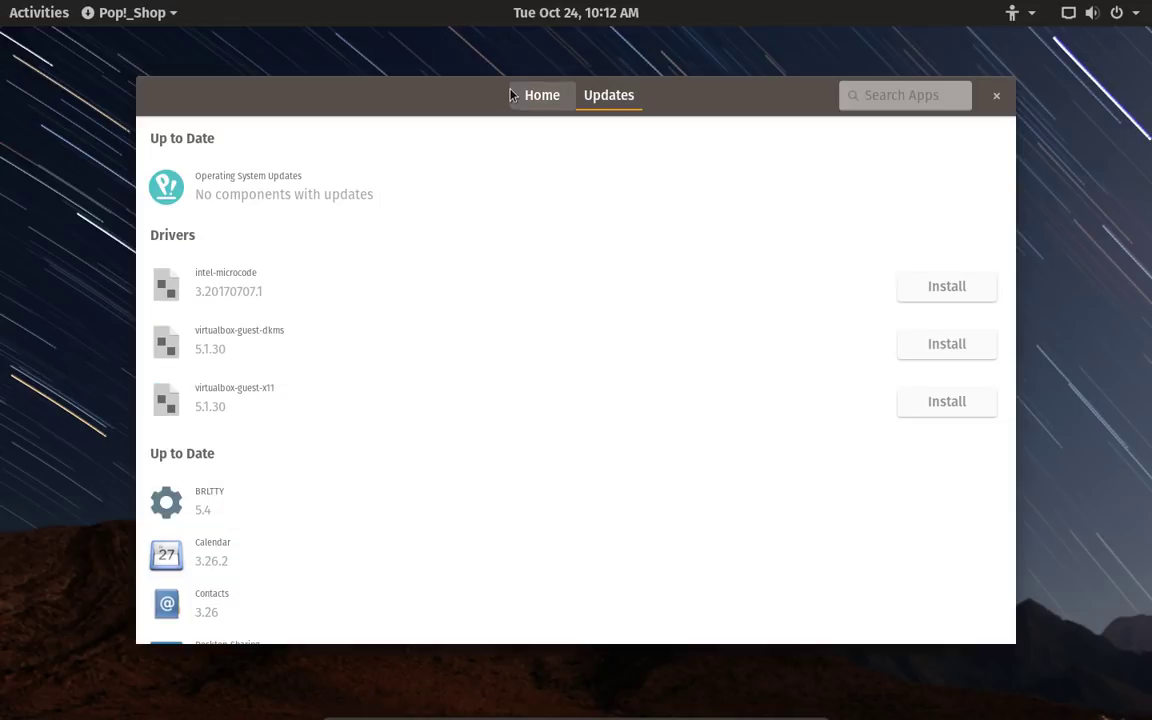
pyautogui.click(510, 95)
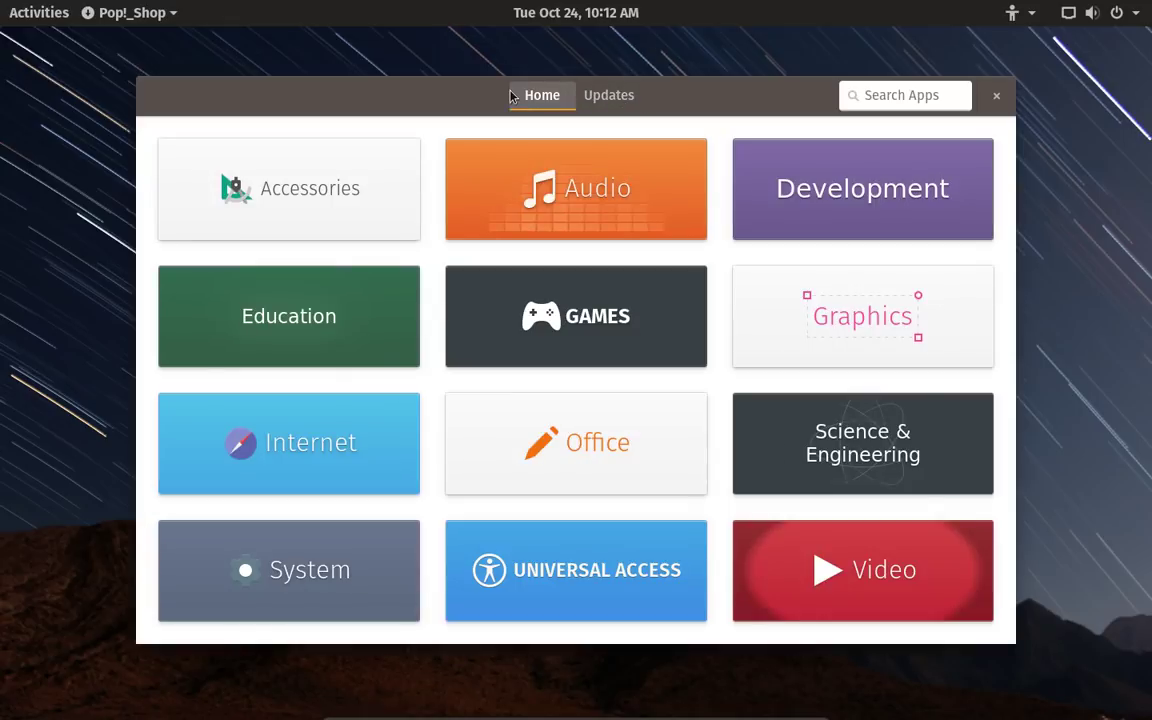
pyautogui.click(612, 100)
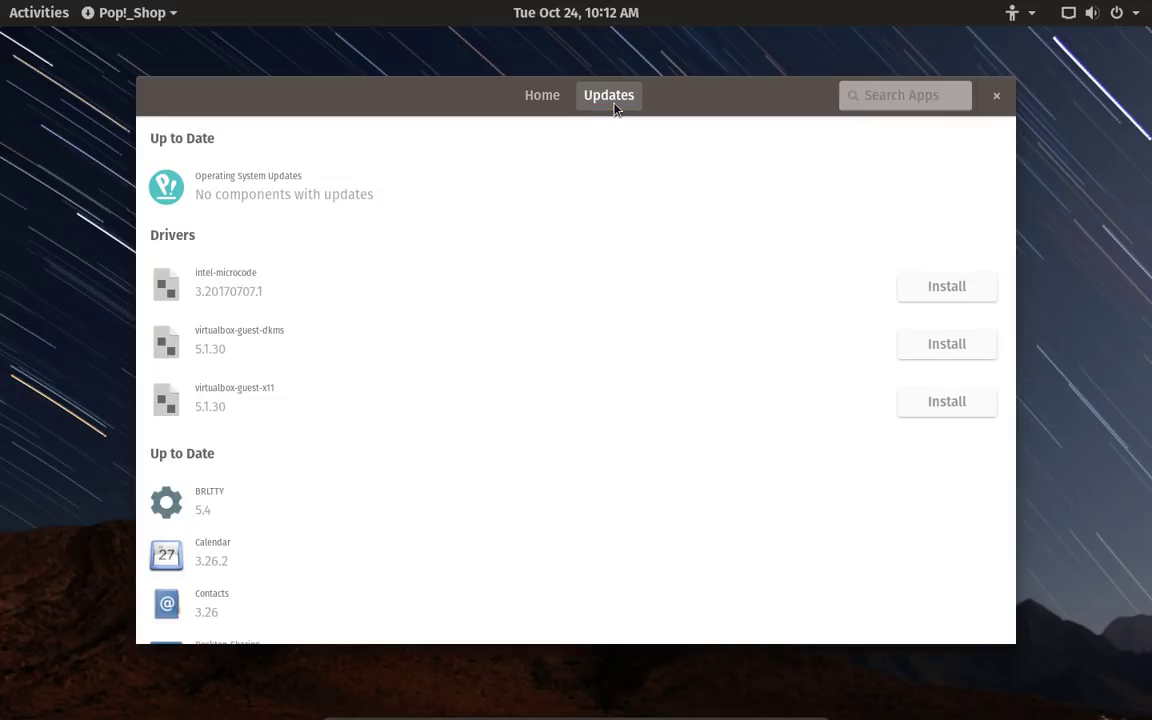
pyautogui.click(522, 104)
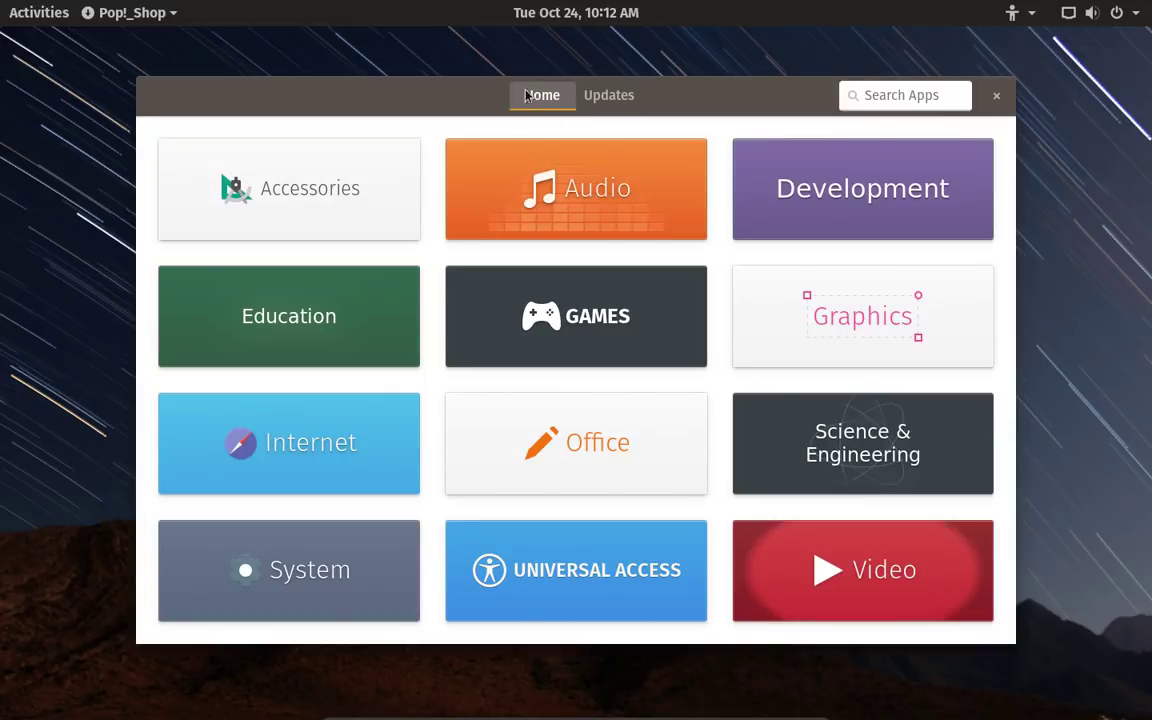
# Step: Return to the Pop!_Shop window through the Activities overview and close it
pyautogui.moveTo(3, 6)
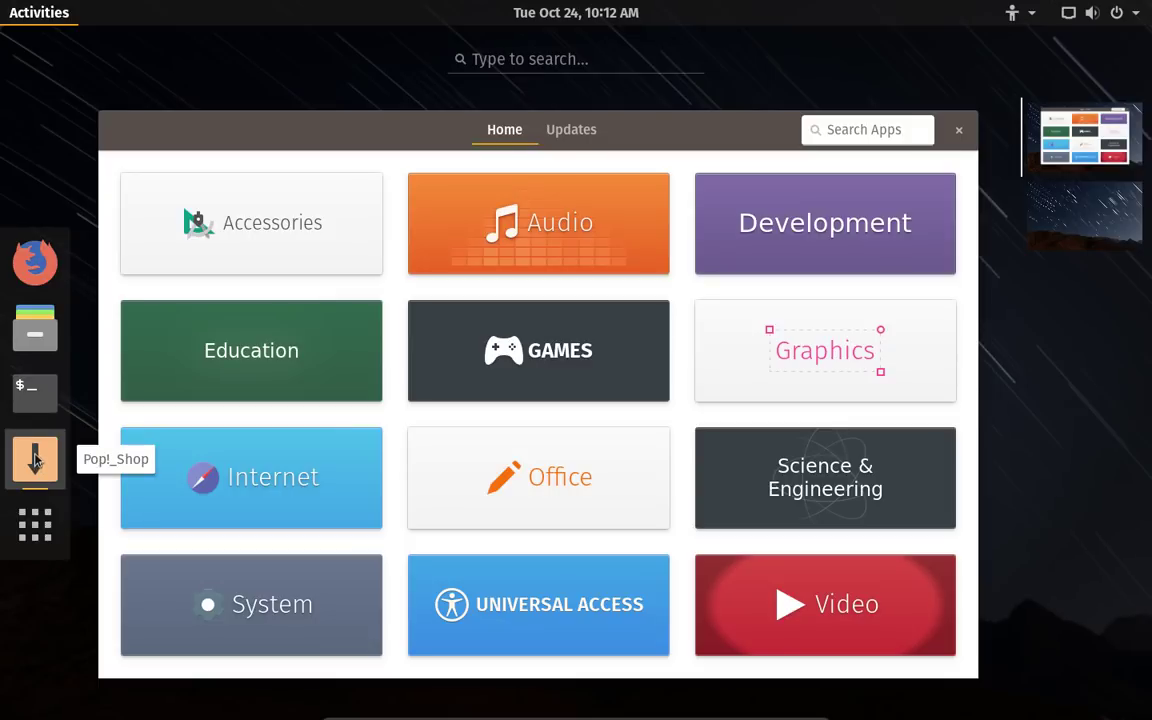
pyautogui.click(35, 460)
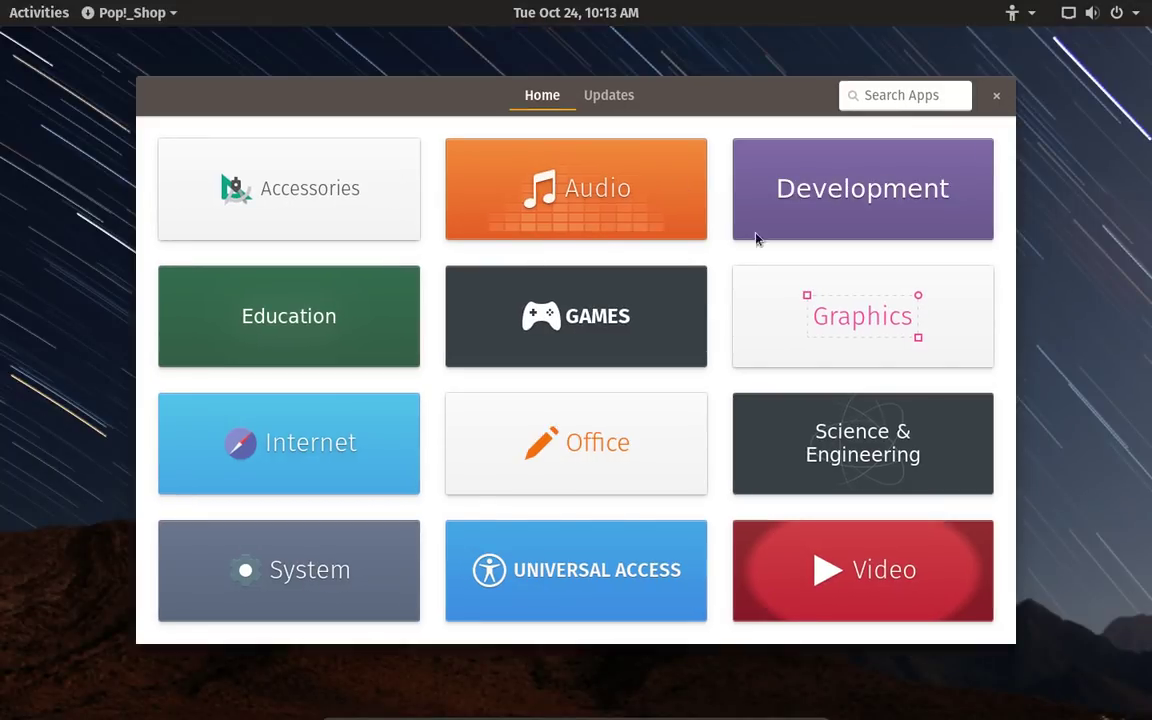
pyautogui.click(929, 97)
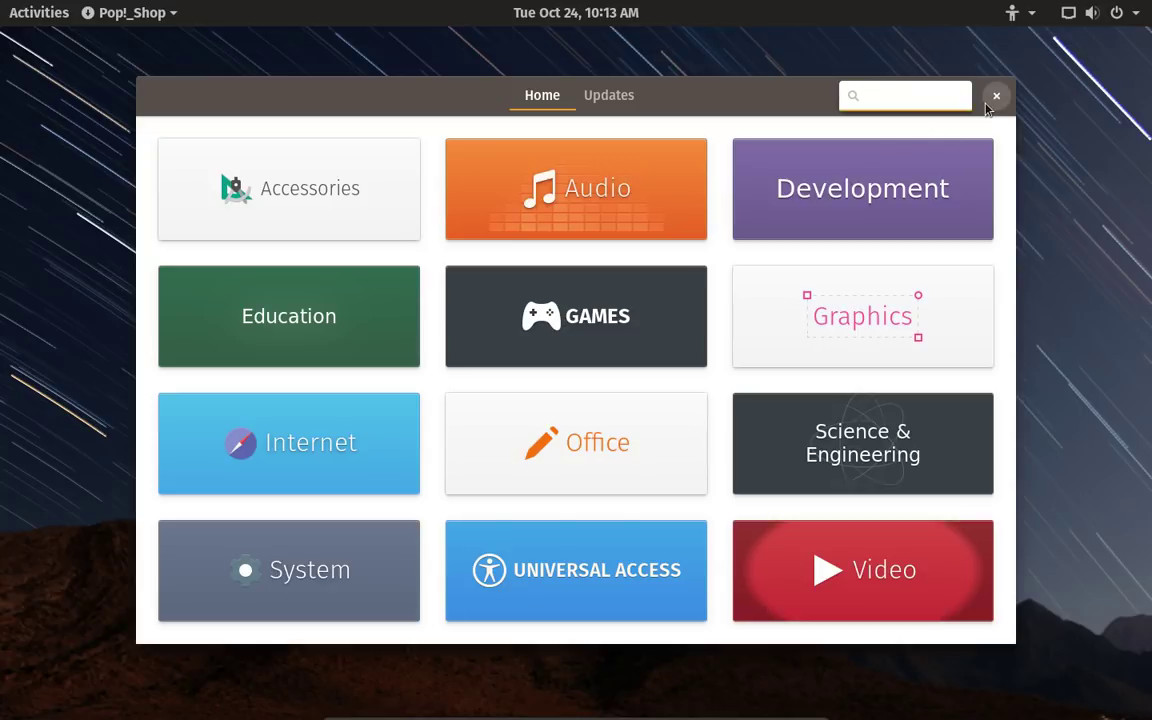
pyautogui.hotkey('ctrl', 'q')
# Step: Show the details of Geary from the application list and uninstall it, entering the account password to authenticate
pyautogui.moveTo(1, 2)
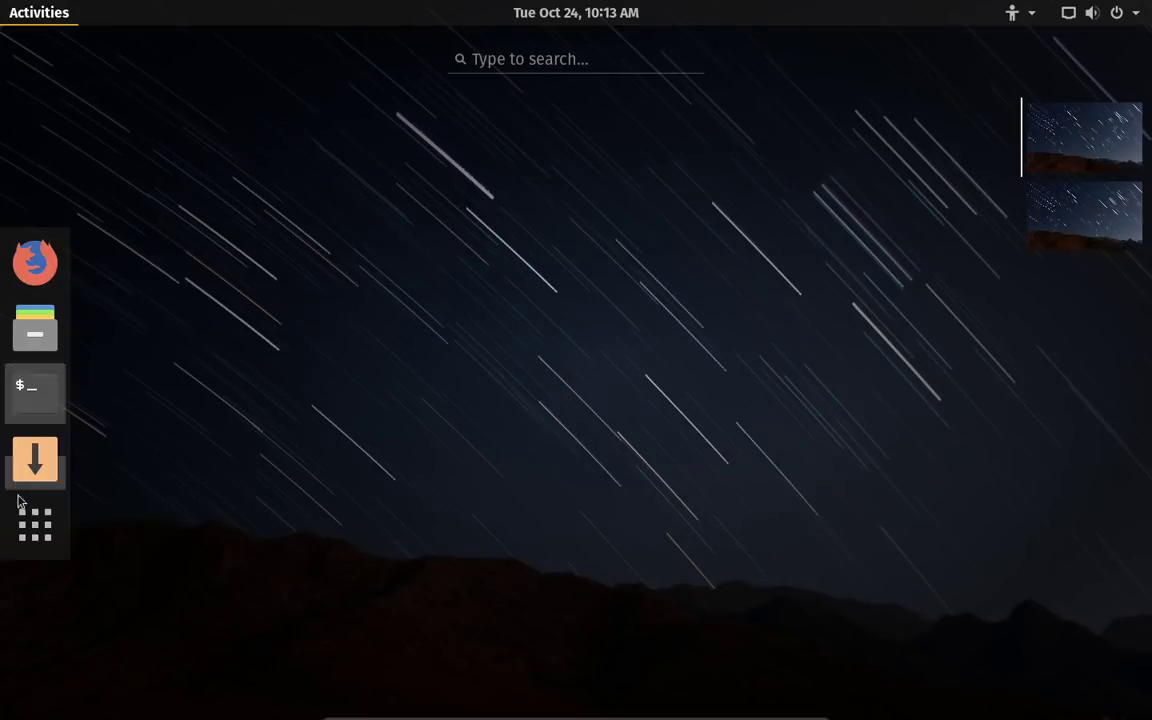
pyautogui.click(12, 538)
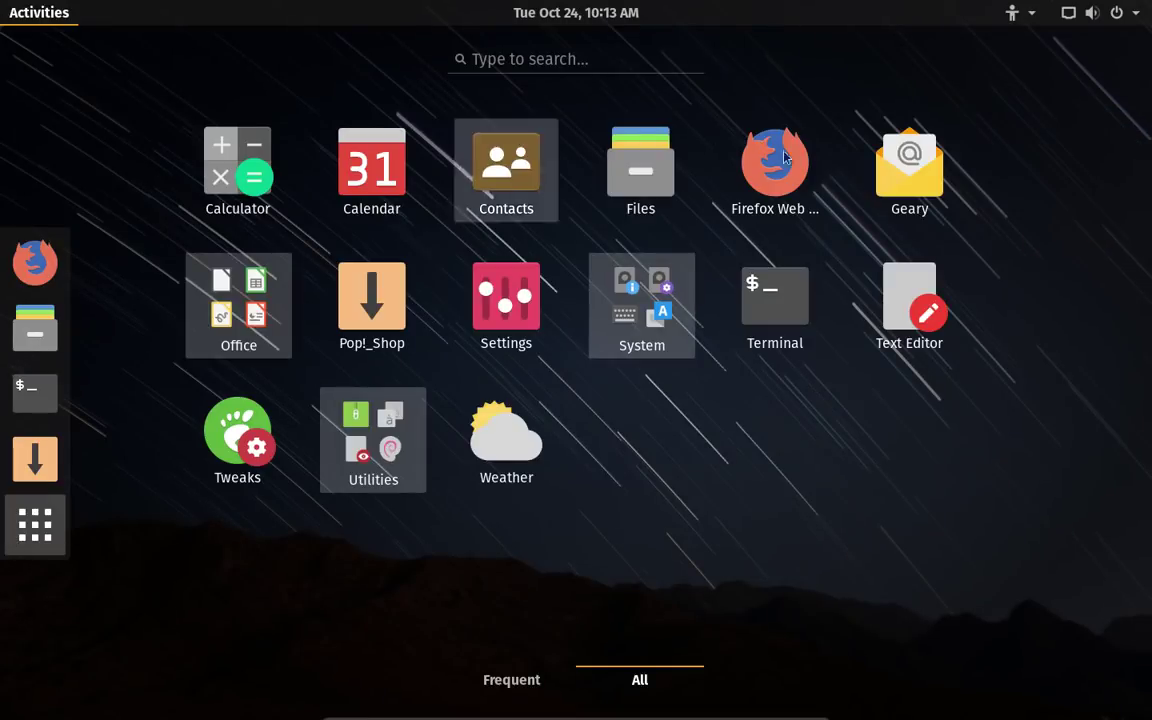
pyautogui.rightClick(893, 190)
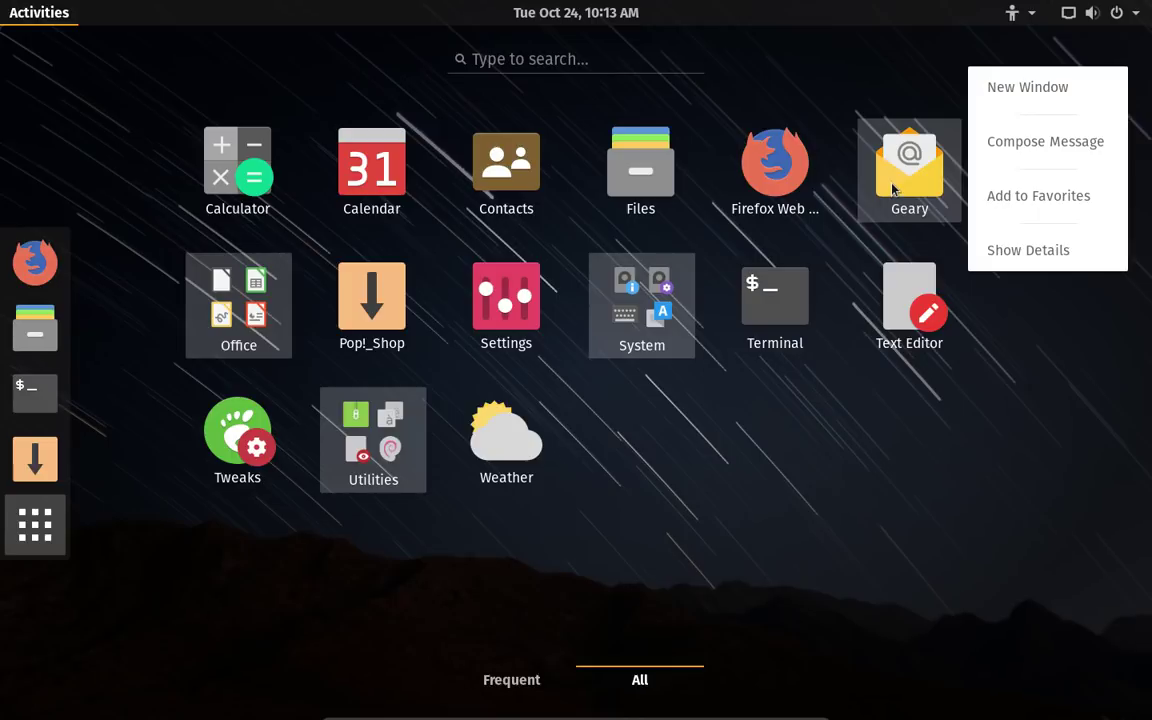
pyautogui.click(1036, 249)
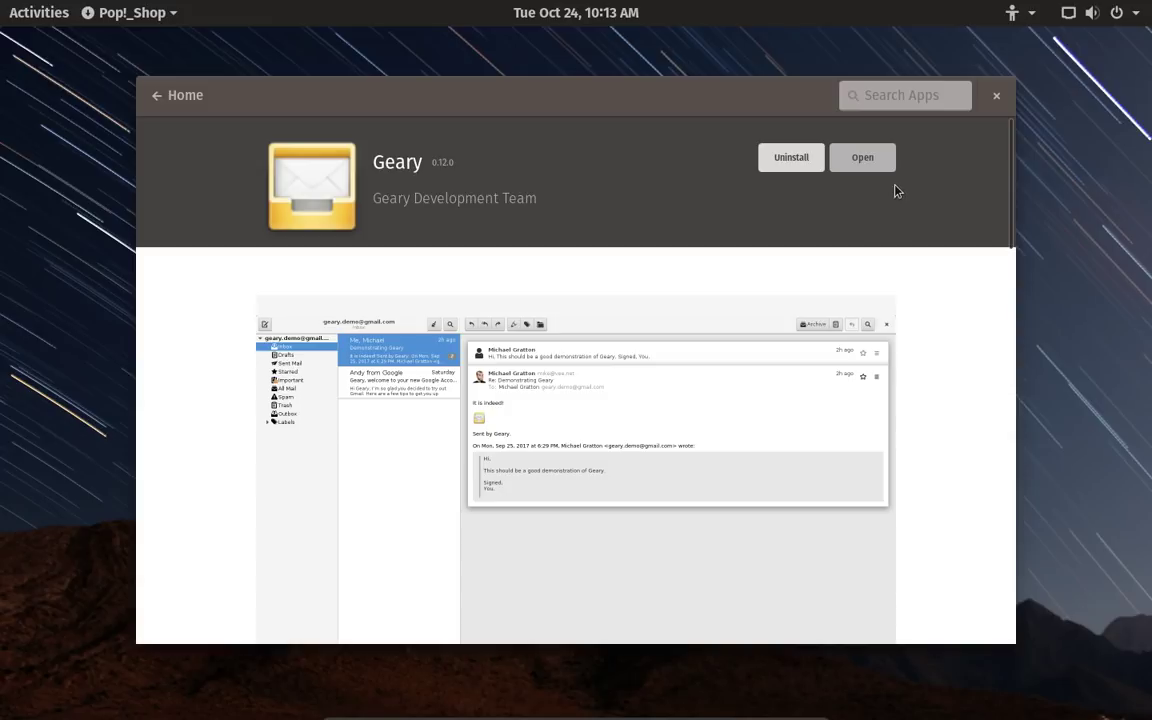
pyautogui.click(789, 160)
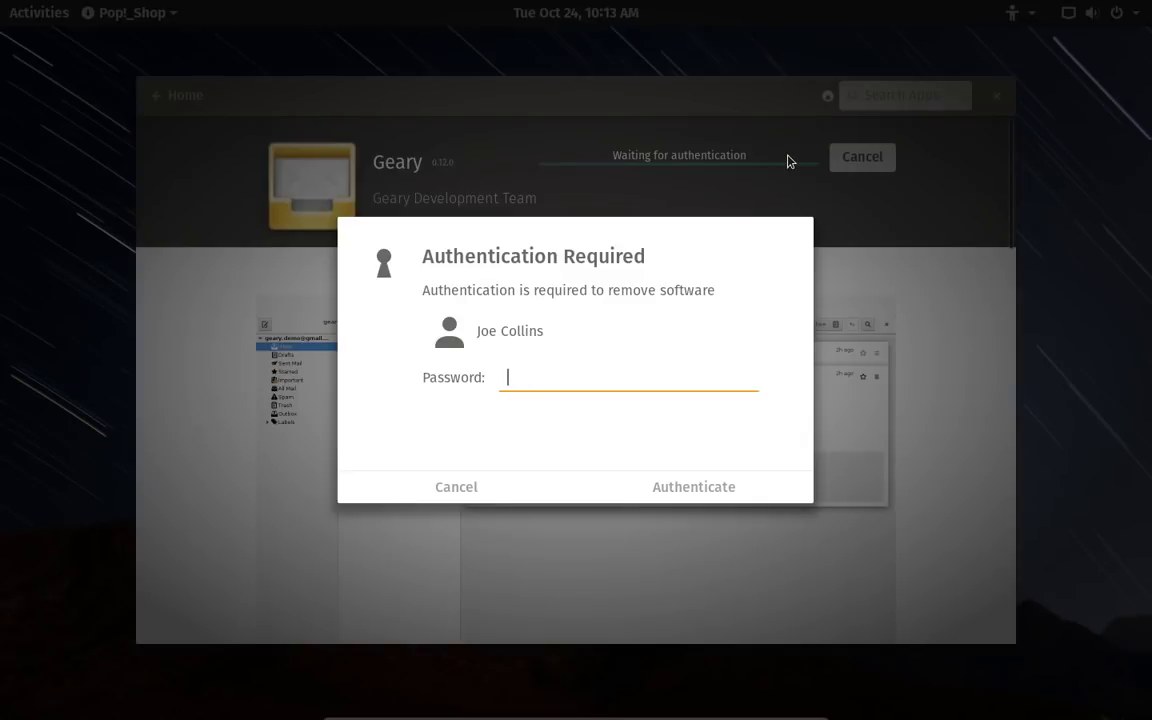
pyautogui.write('*********')
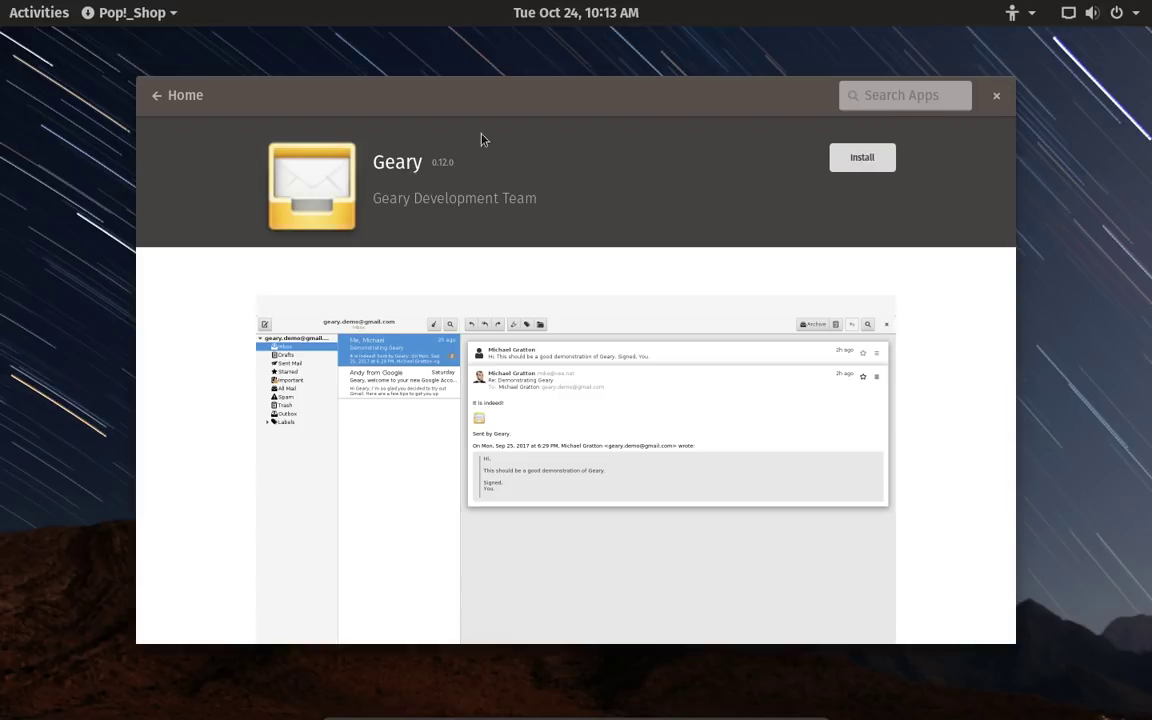
# Step: Return to the Pop!_Shop home page, search for "synaptic" and install Synaptic Package Manager
pyautogui.click(194, 97)
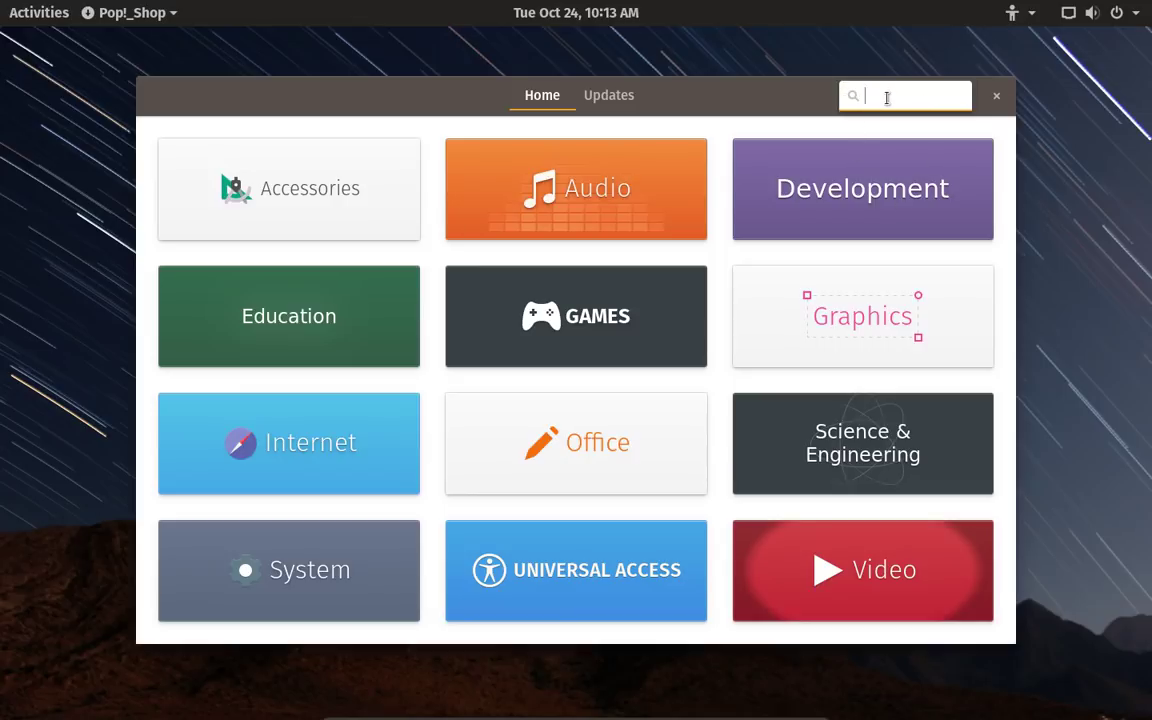
pyautogui.write('synap')
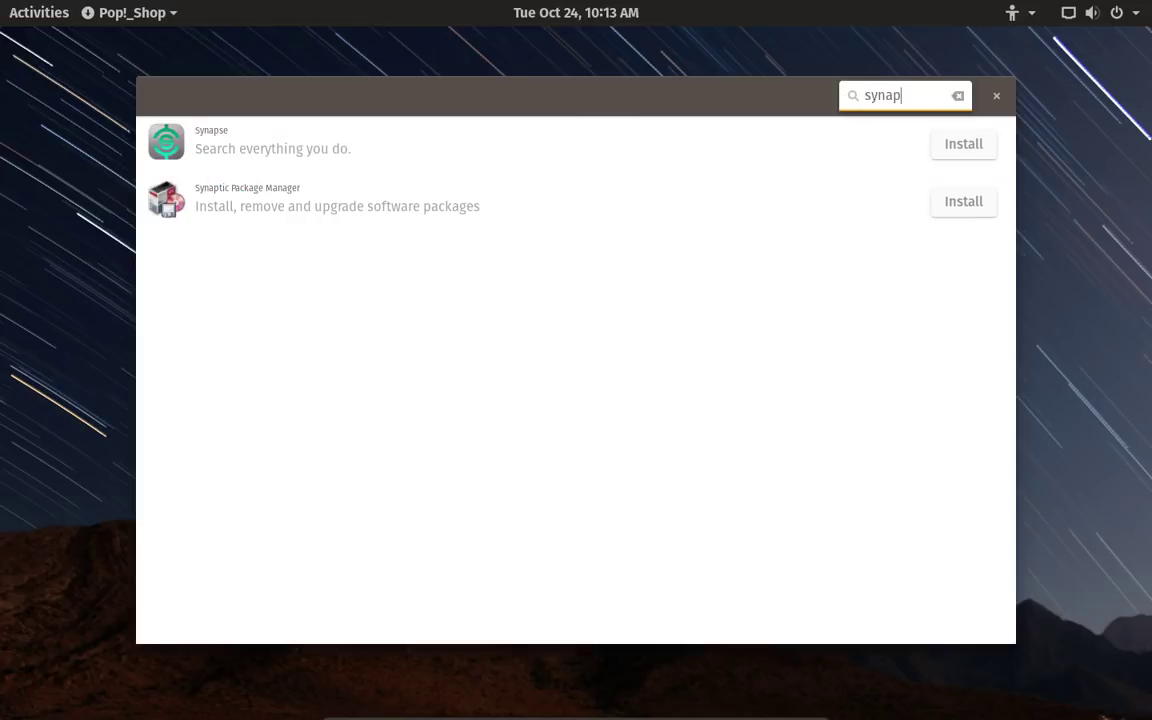
pyautogui.write('tic')
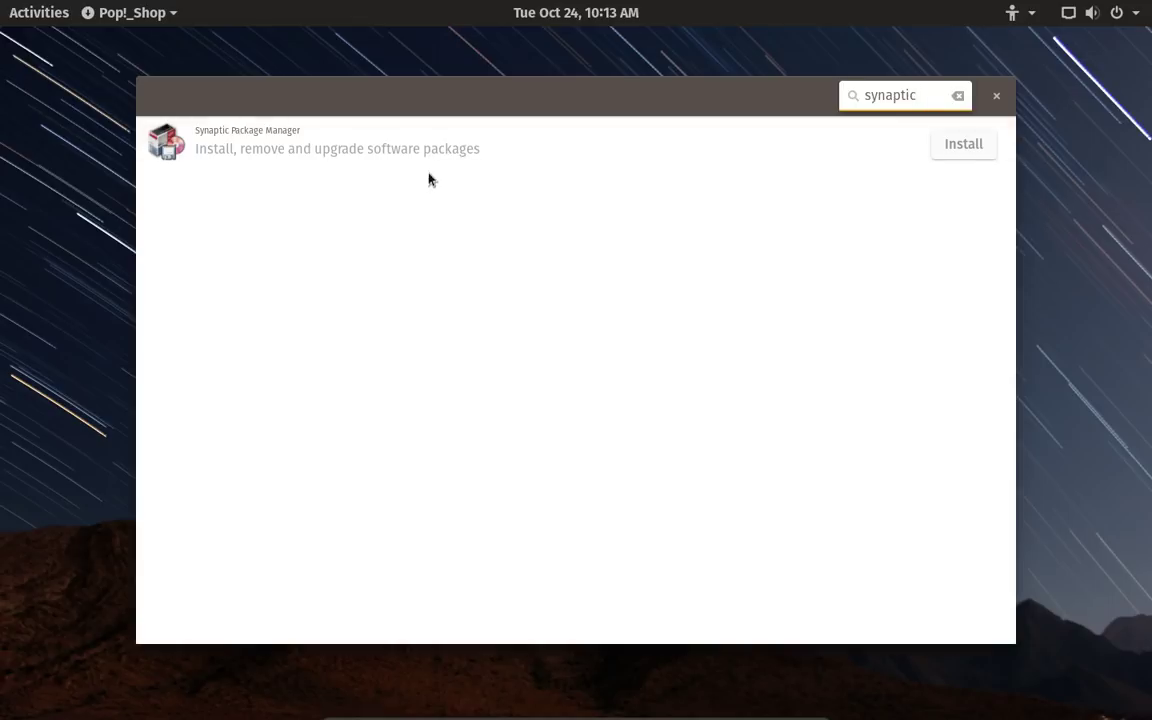
pyautogui.click(333, 146)
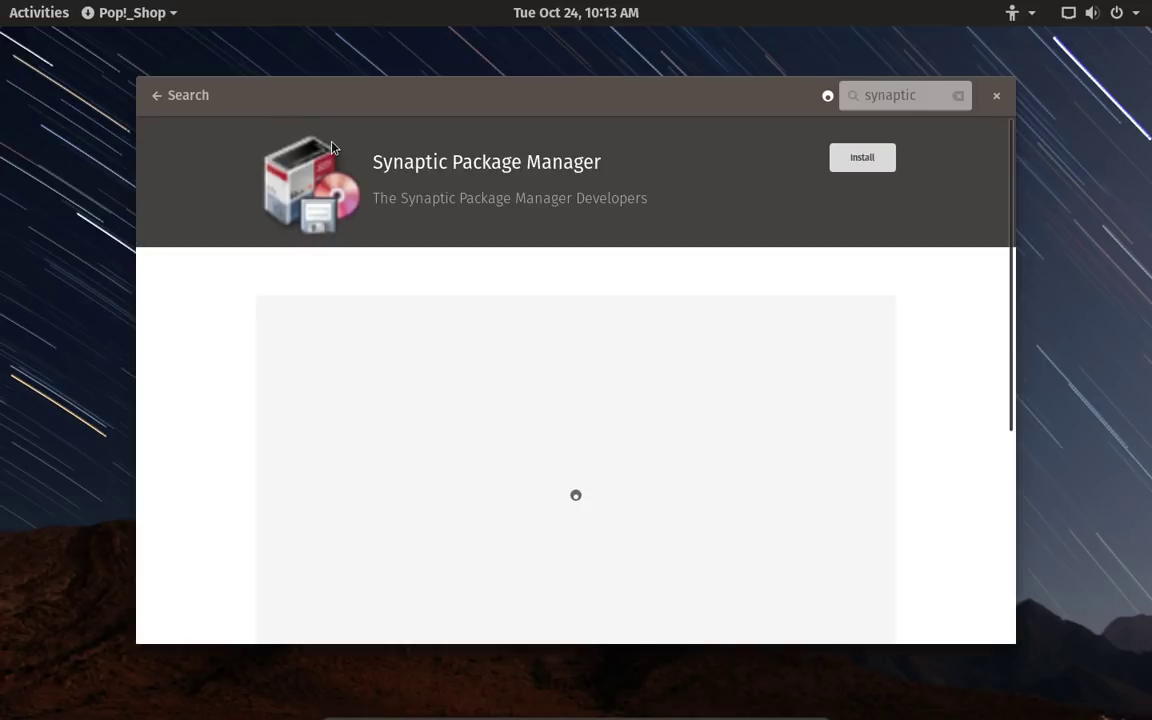
pyautogui.click(862, 160)
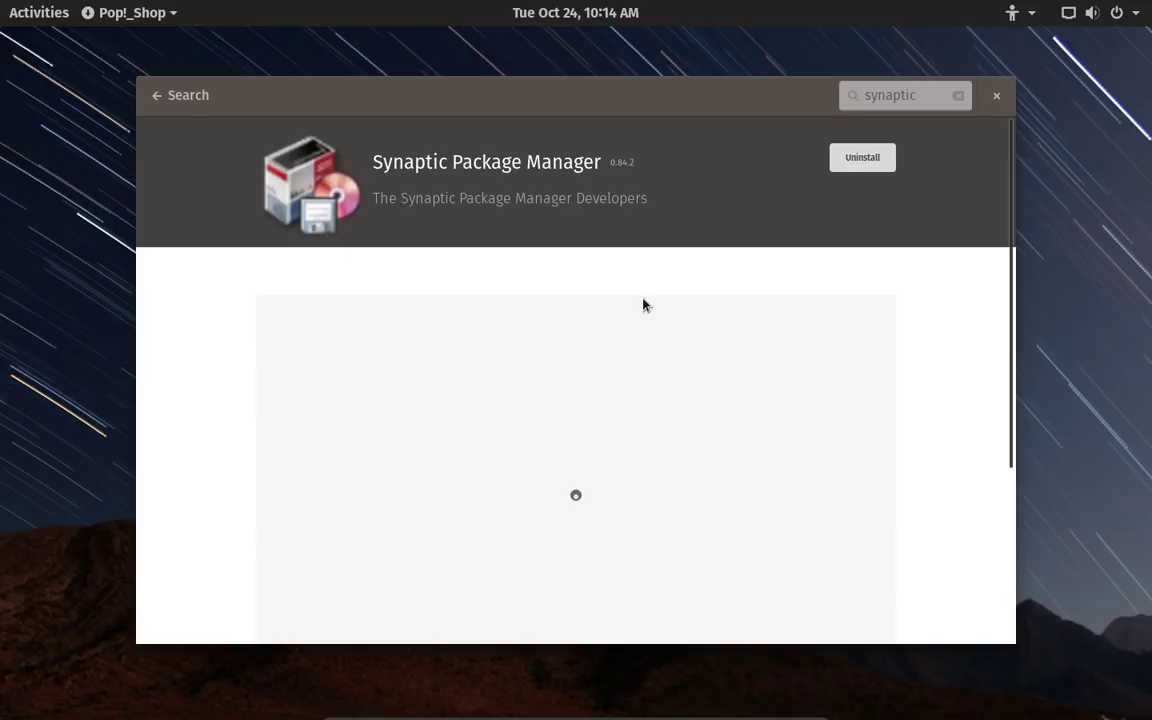
# Step: Close Pop!_Shop and launch Synaptic Package Manager from the application list, entering the account password to authenticate
pyautogui.click(996, 95)
pyautogui.moveTo(3, 8)
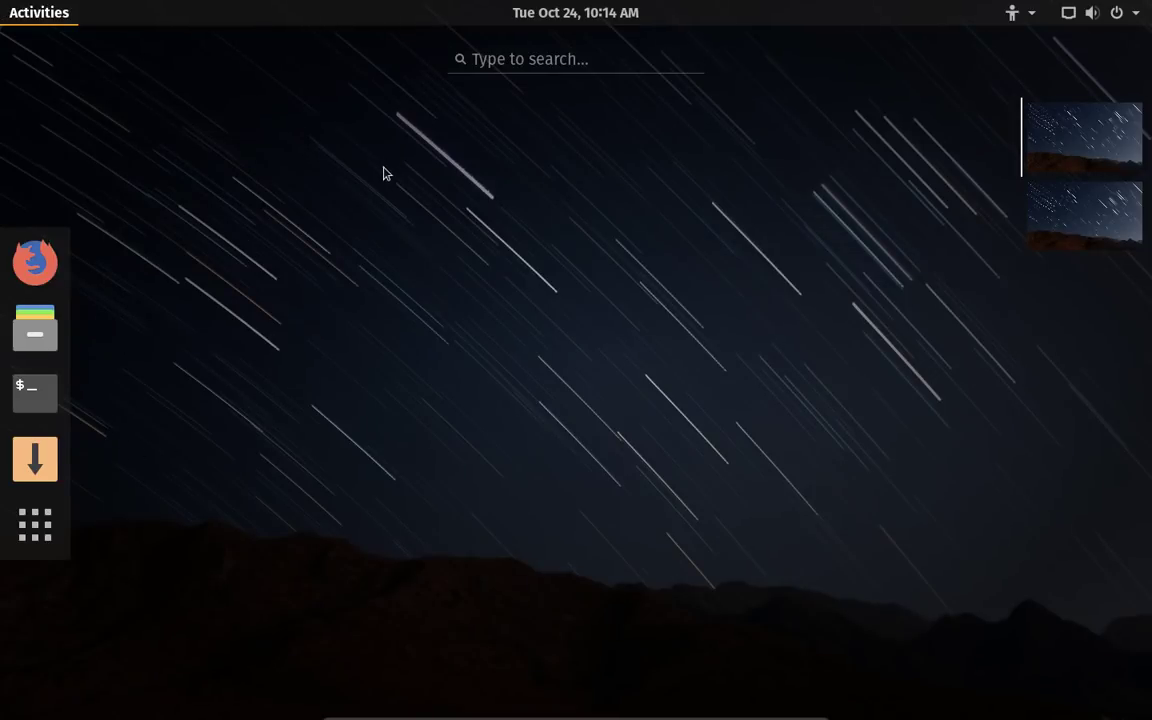
pyautogui.click(36, 527)
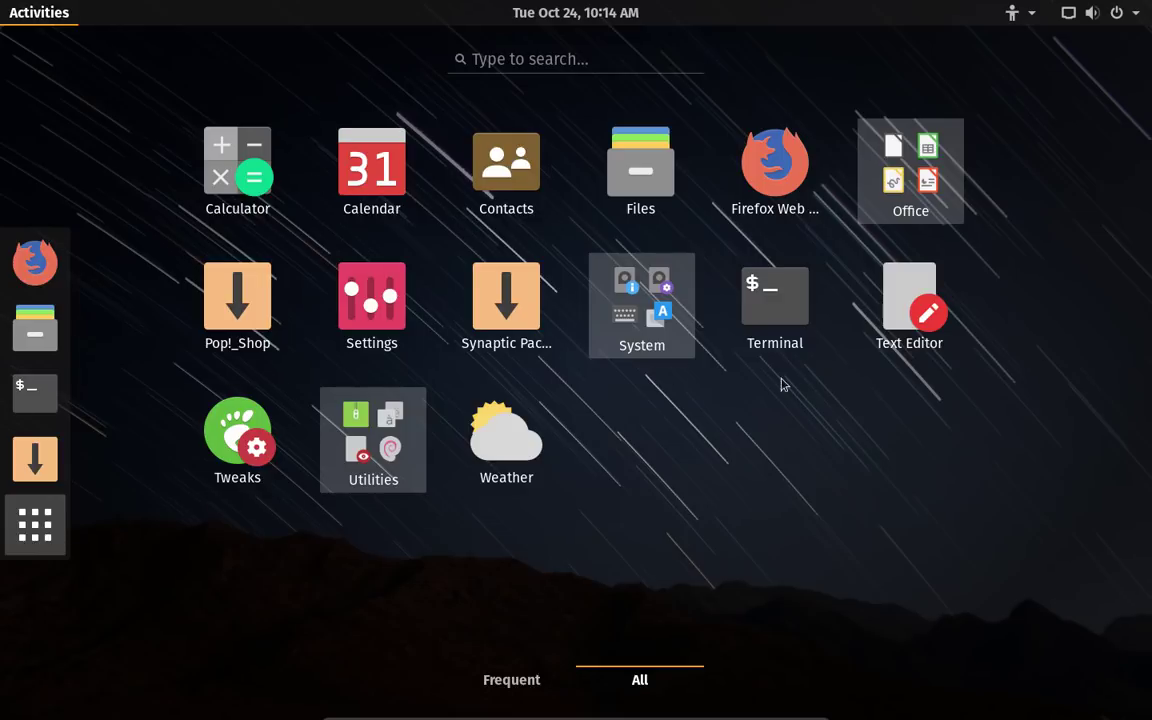
pyautogui.click(486, 307)
pyautogui.write('********')
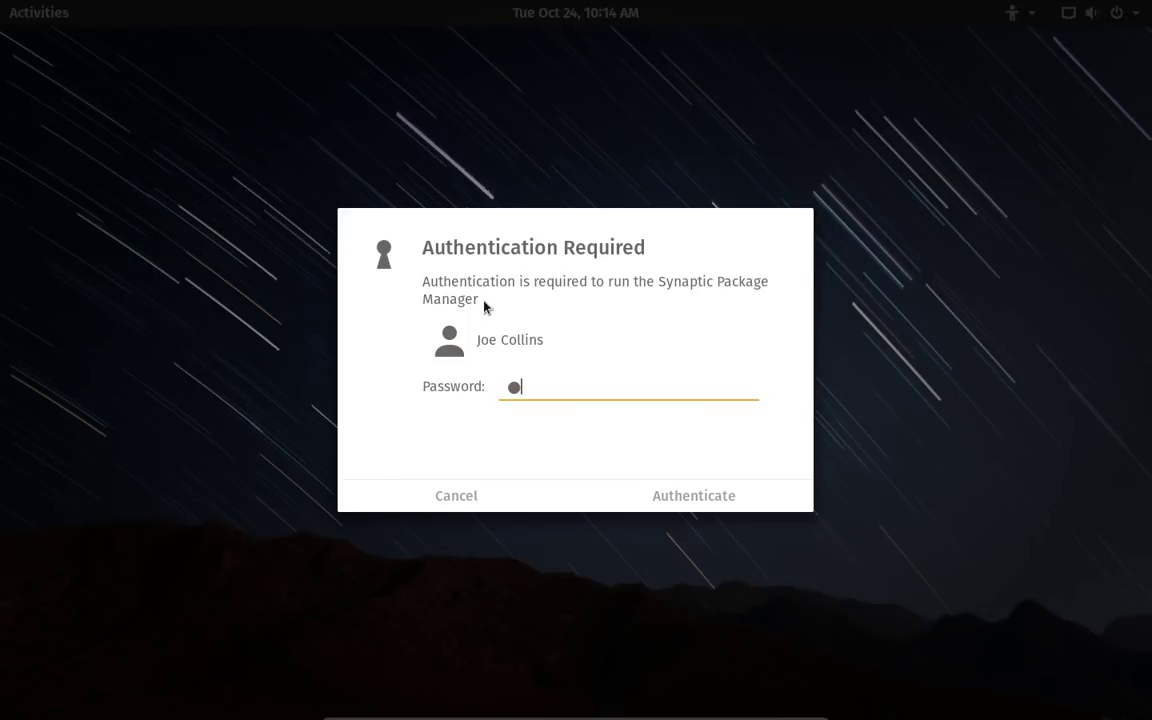
pyautogui.press('Return')
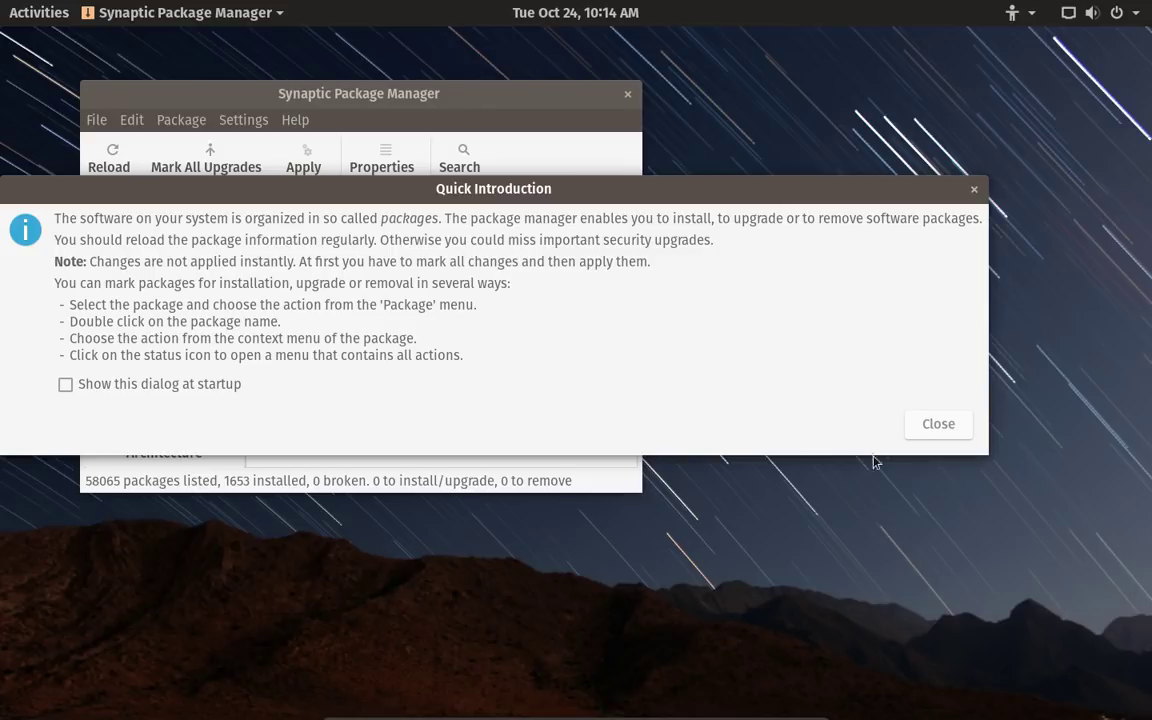
# Step: Close the Quick Introduction dialog and maximize the Synaptic Package Manager window
pyautogui.click(932, 427)
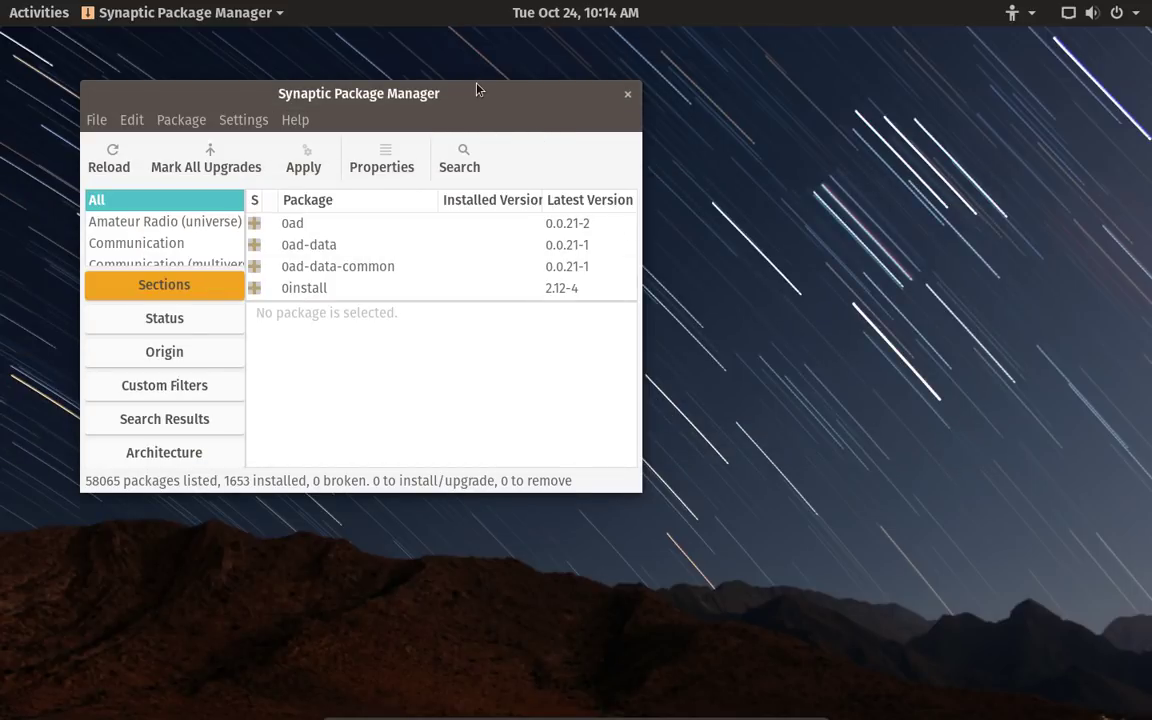
pyautogui.moveTo(478, 90); pyautogui.dragTo(684, 166)
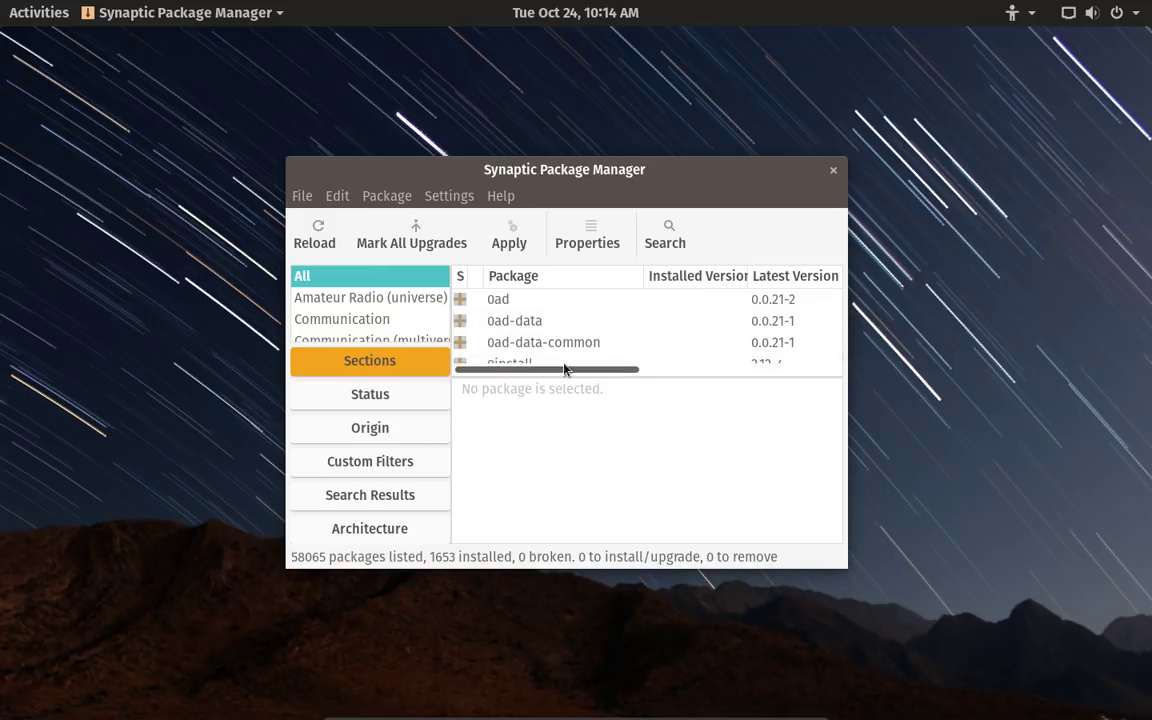
pyautogui.moveTo(566, 370); pyautogui.dragTo(519, 375)
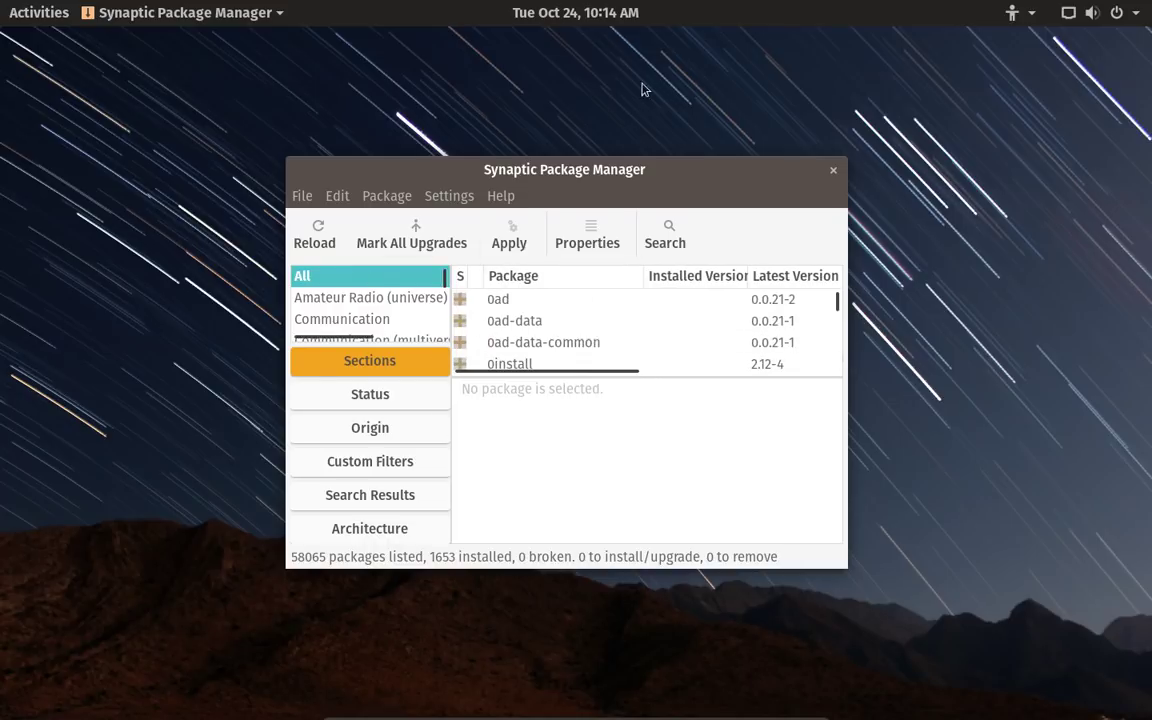
pyautogui.doubleClick(625, 170)
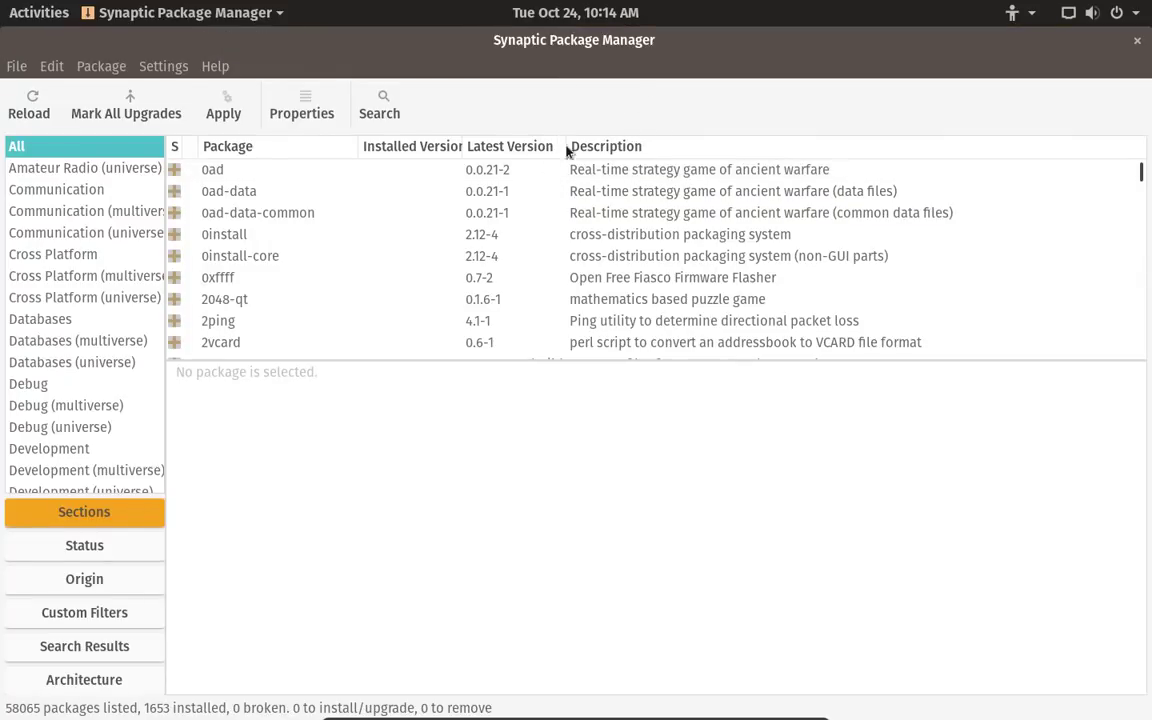
# Step: Search the package descriptions and names for "thunderbird"
pyautogui.click(395, 110)
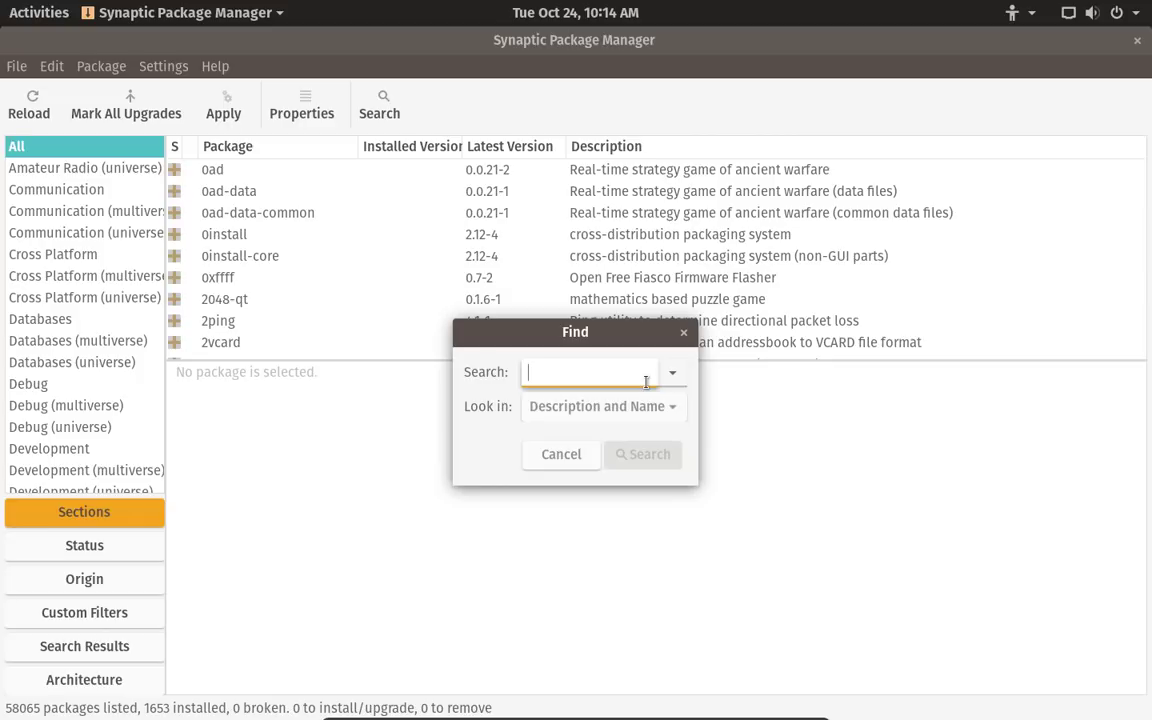
pyautogui.write('thunderbird')
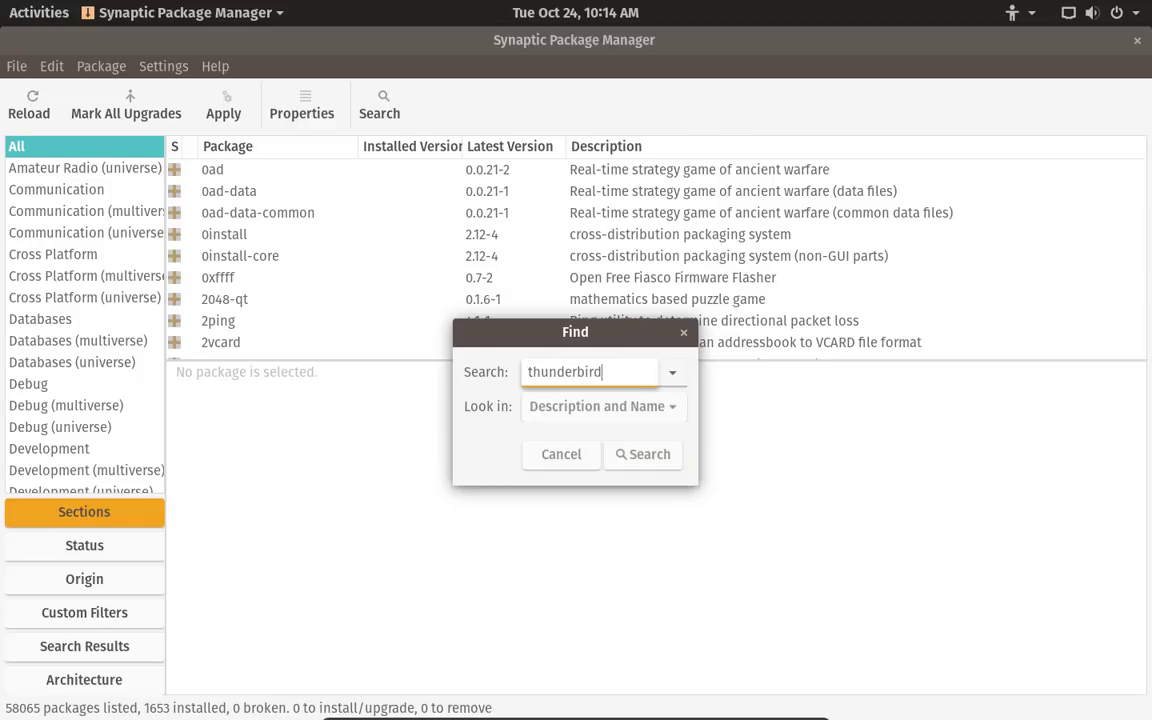
pyautogui.click(627, 455)
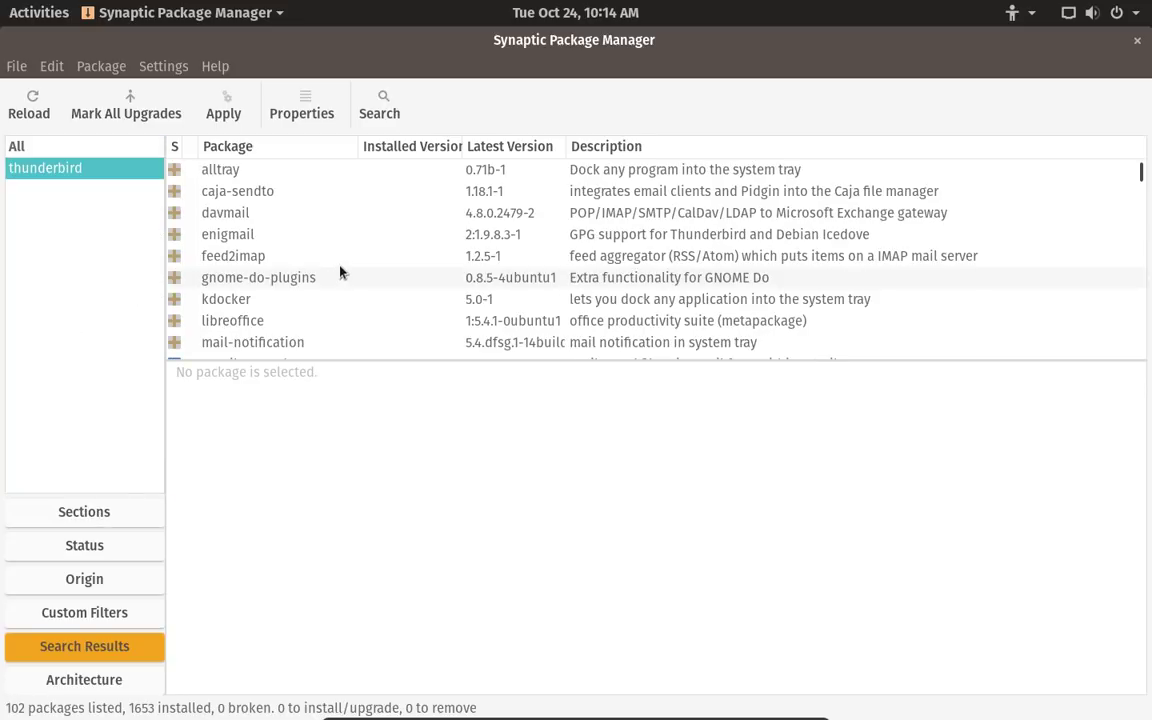
# Step: Mark the thunderbird package for installation and apply the change, then restore the Synaptic Package Manager window from its maximized size
pyautogui.scroll(-5, 357, 264)
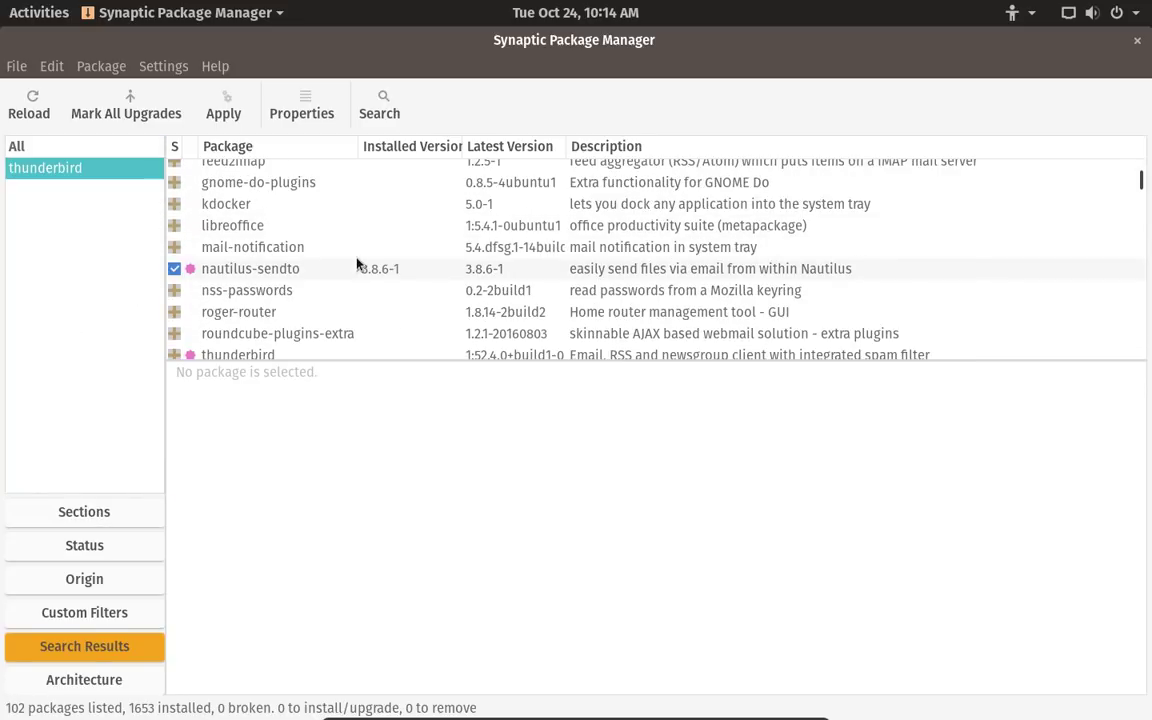
pyautogui.click(265, 294)
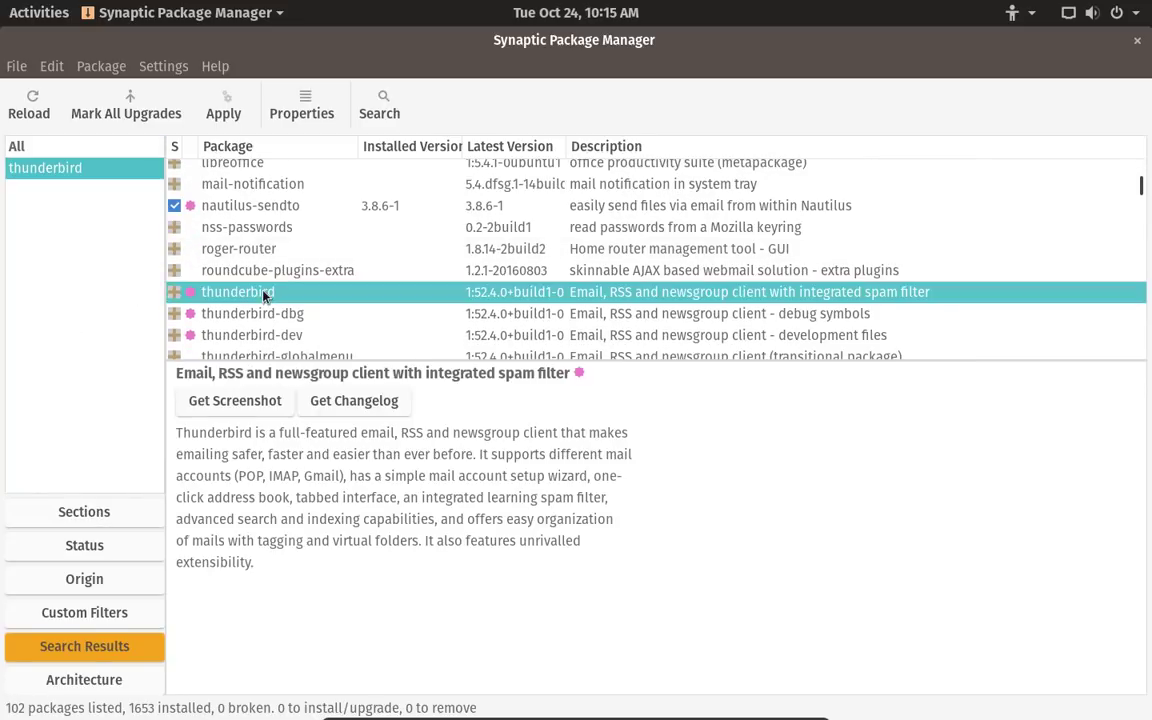
pyautogui.doubleClick(265, 294)
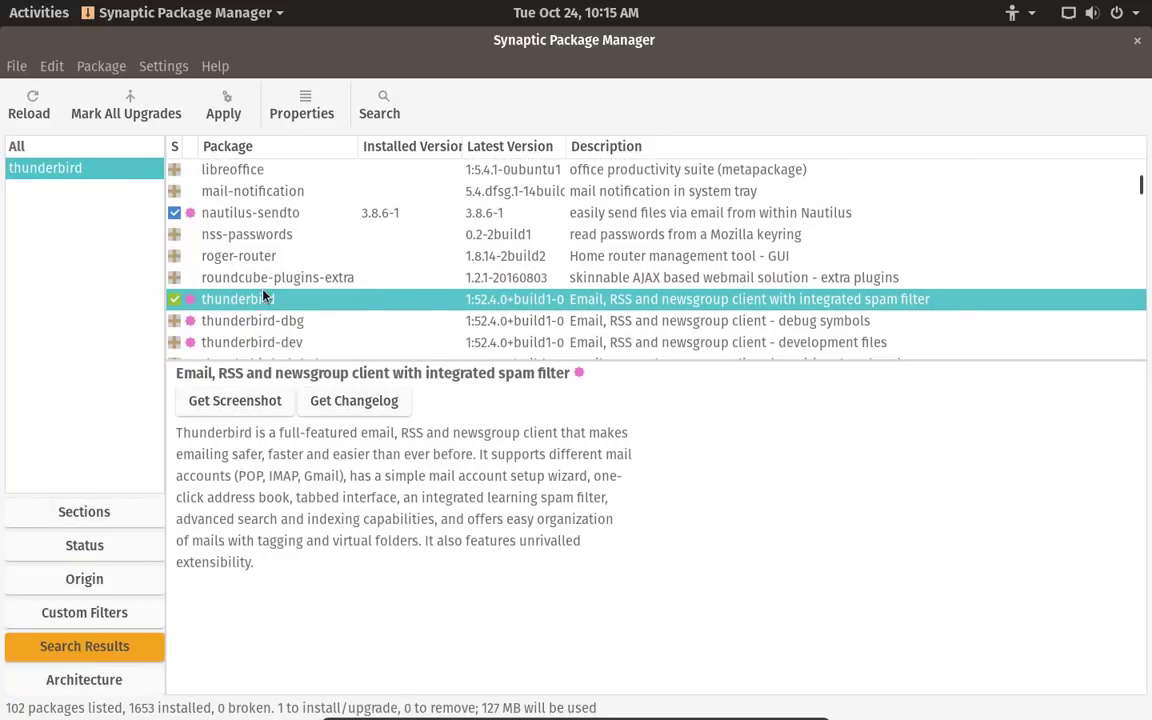
pyautogui.click(225, 106)
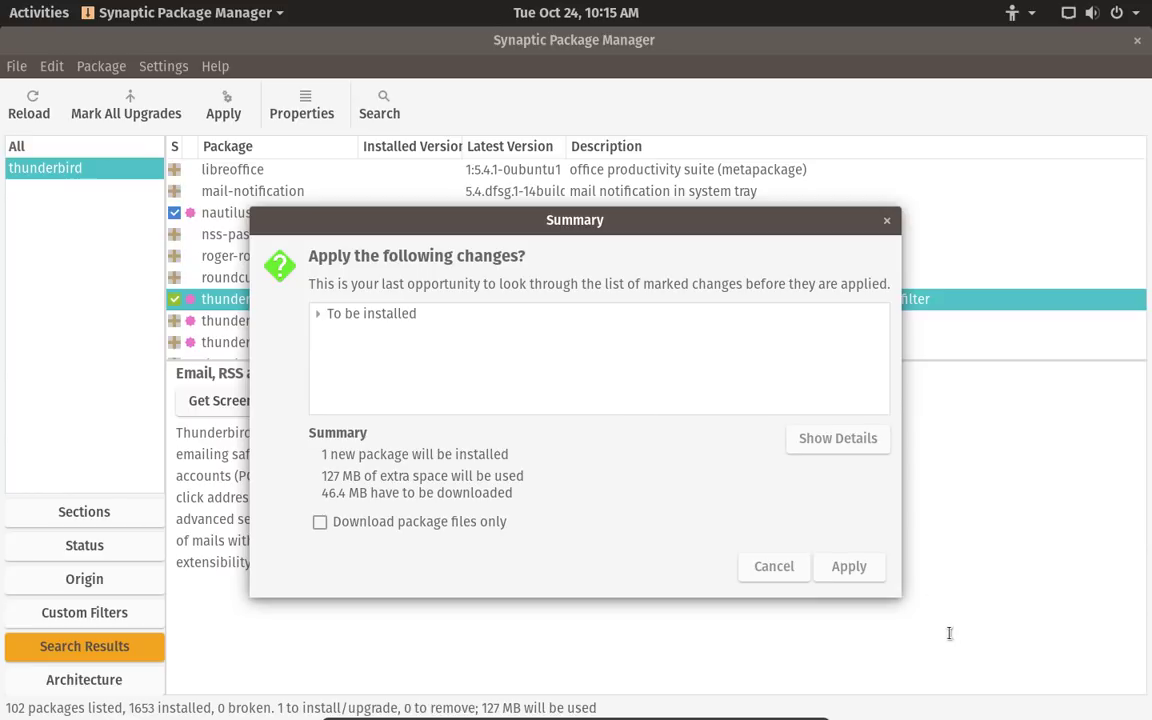
pyautogui.click(840, 566)
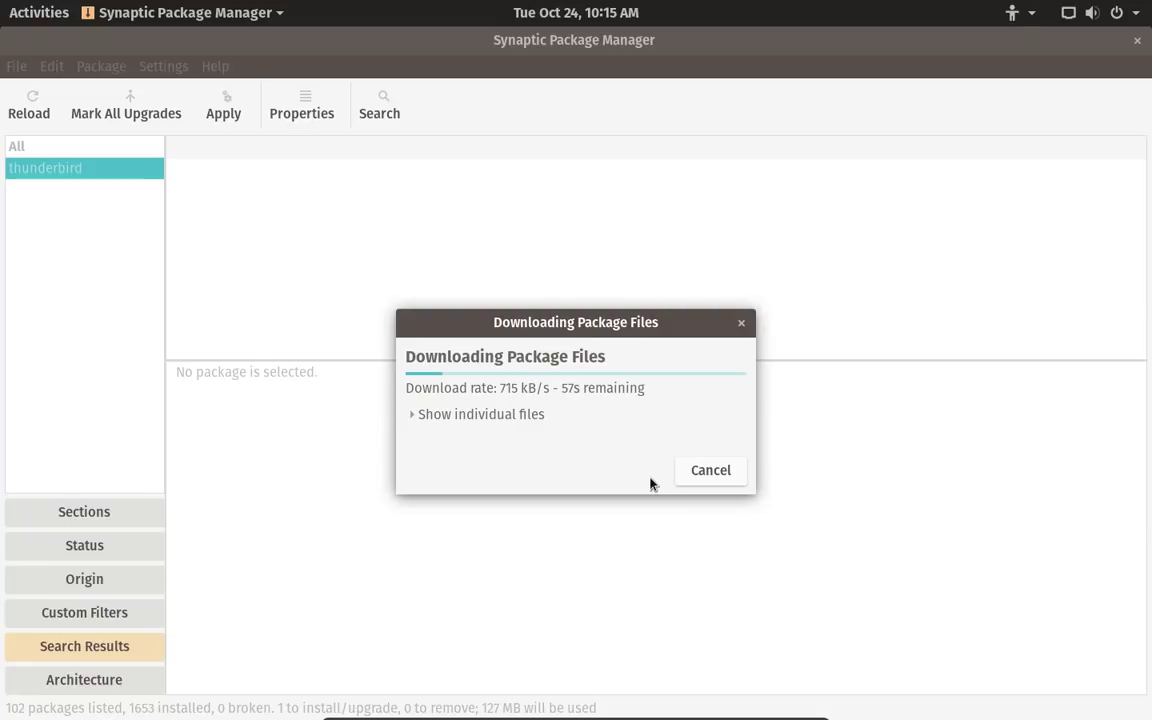
pyautogui.doubleClick(775, 39)
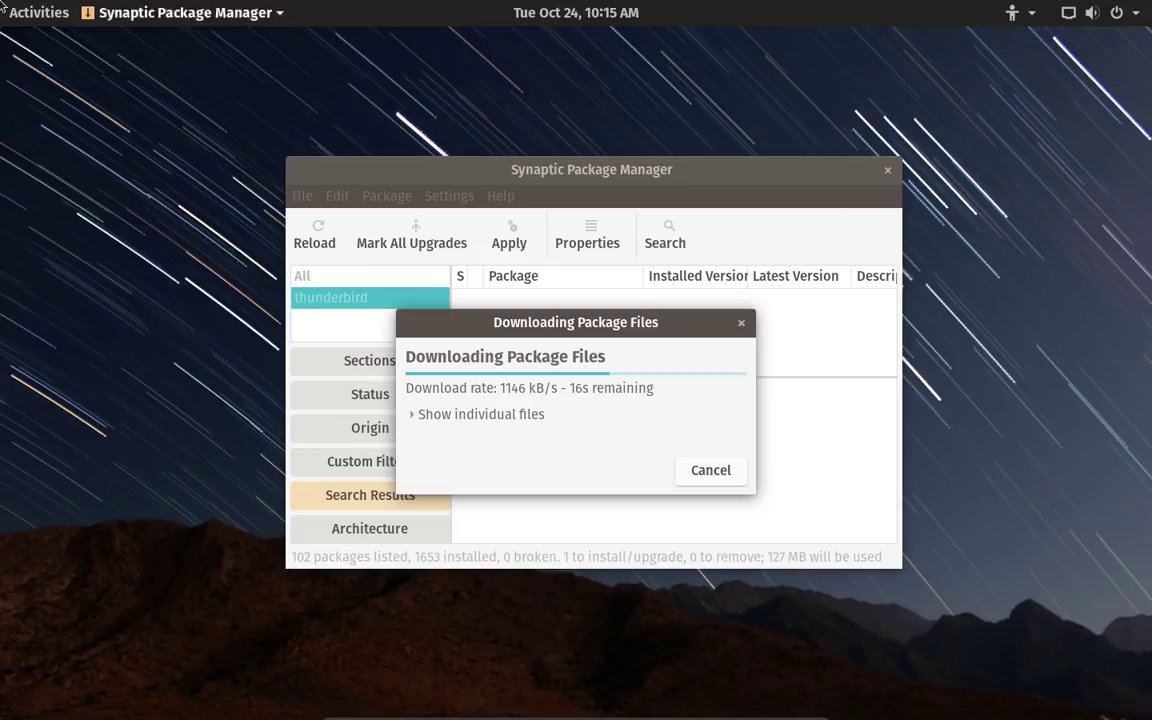
# Step: Show the full application list, look through the applications in the Utilities folder, and close the folder
pyautogui.moveTo(2, 5)
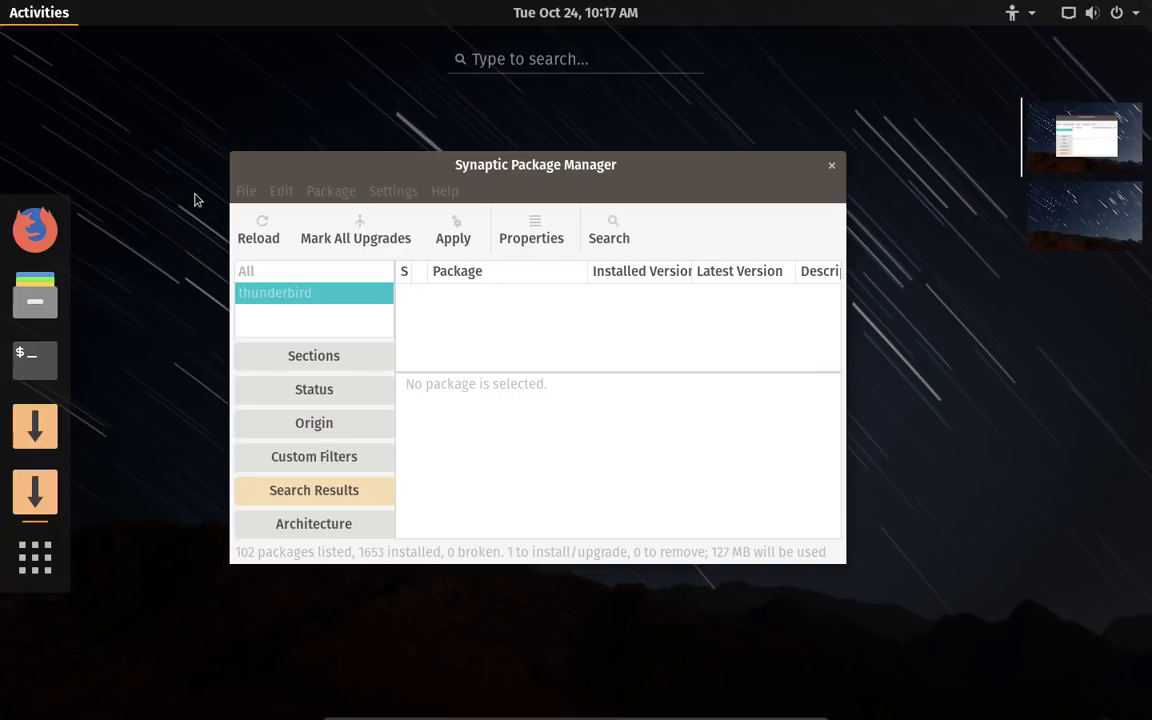
pyautogui.press('Escape')
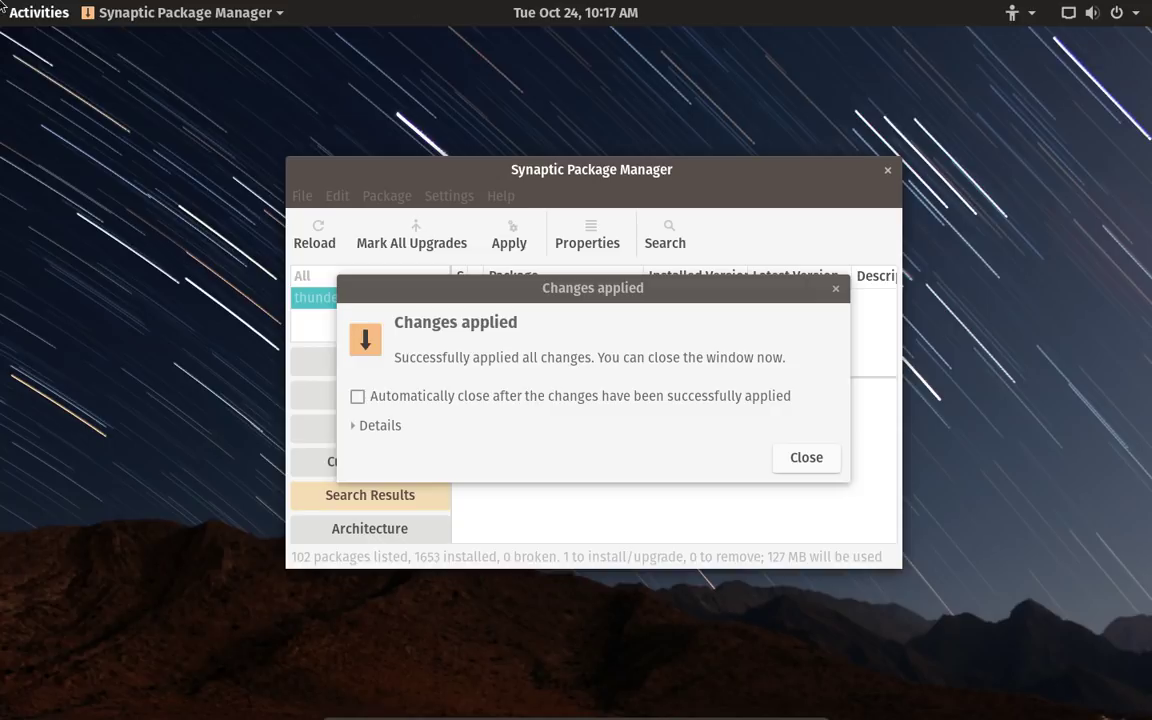
pyautogui.click(38, 12)
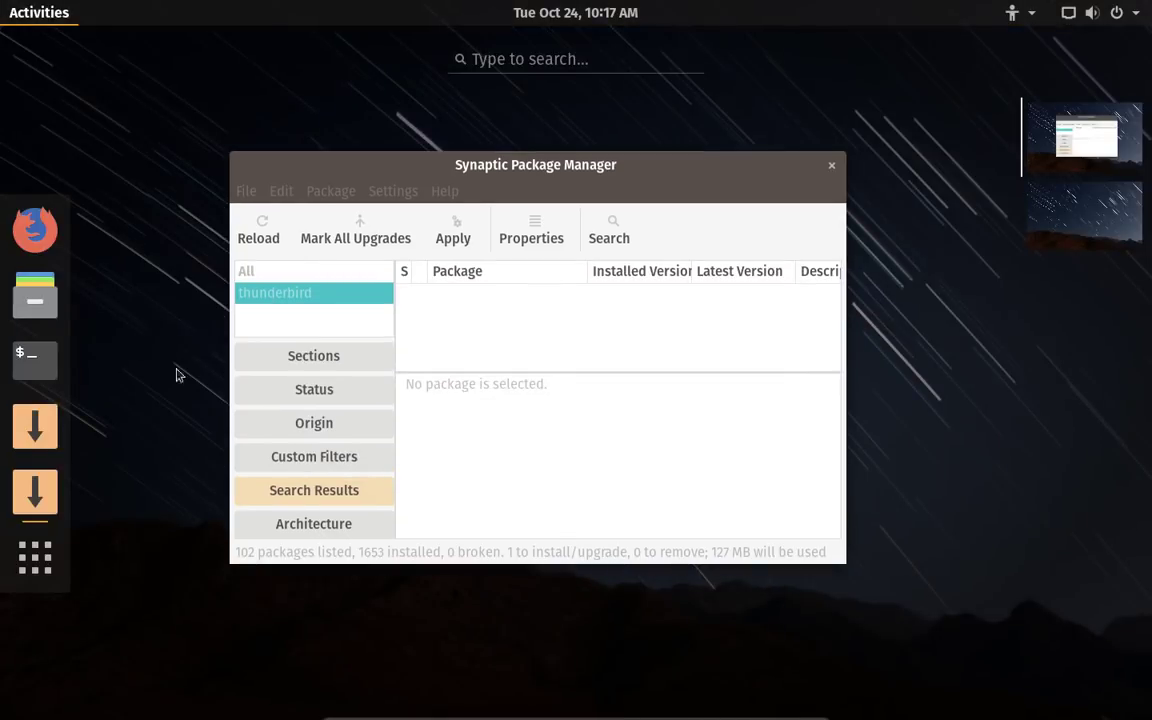
pyautogui.click(40, 552)
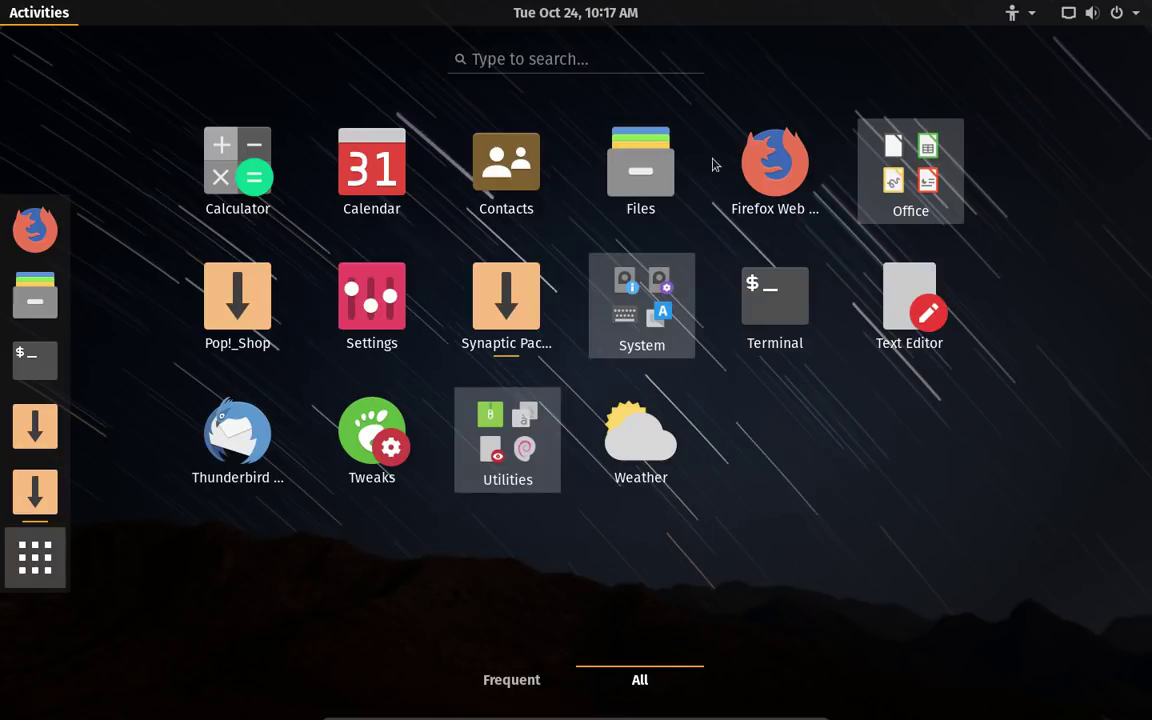
pyautogui.click(533, 460)
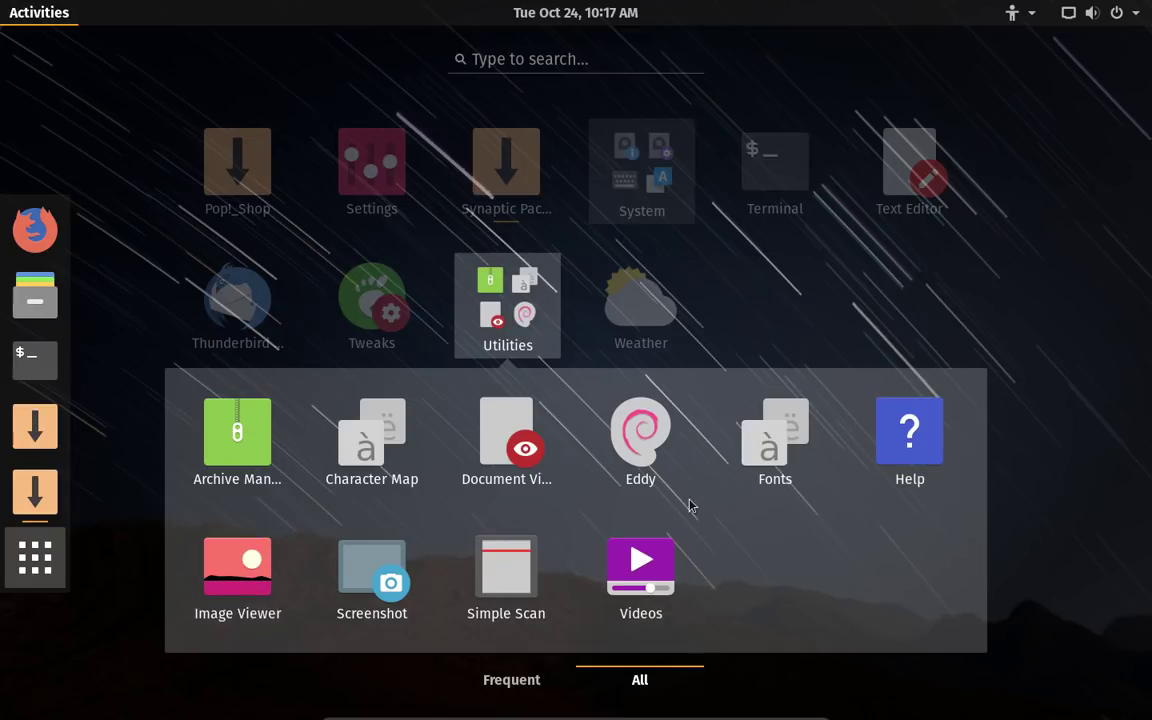
pyautogui.click(751, 306)
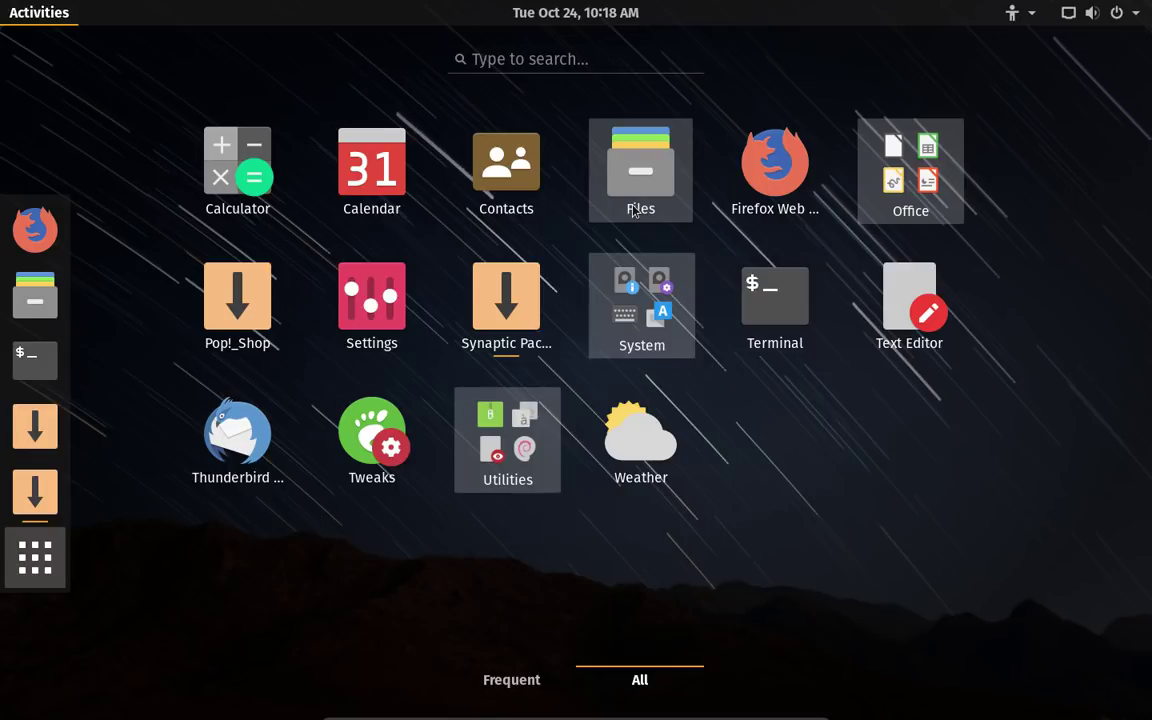
# Step: Launch Firefox, view its Welcome to Firefox and Firefox Privacy Notice tabs, and close the browser window
pyautogui.click(5, 196)
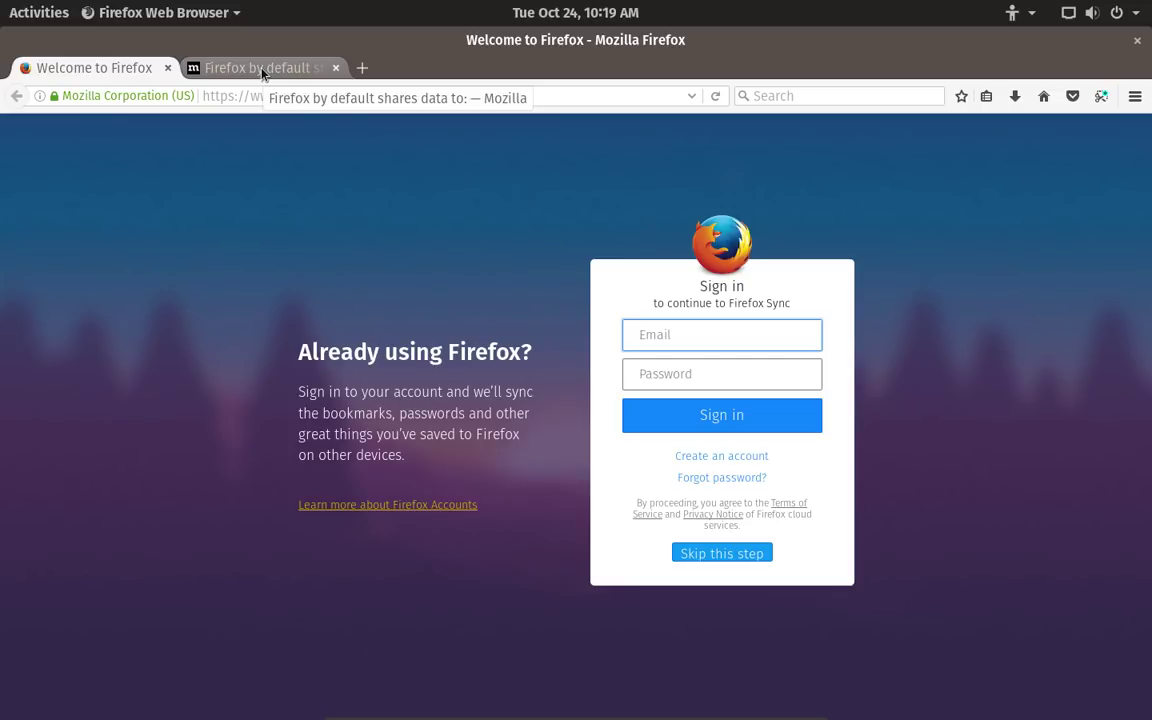
pyautogui.click(262, 71)
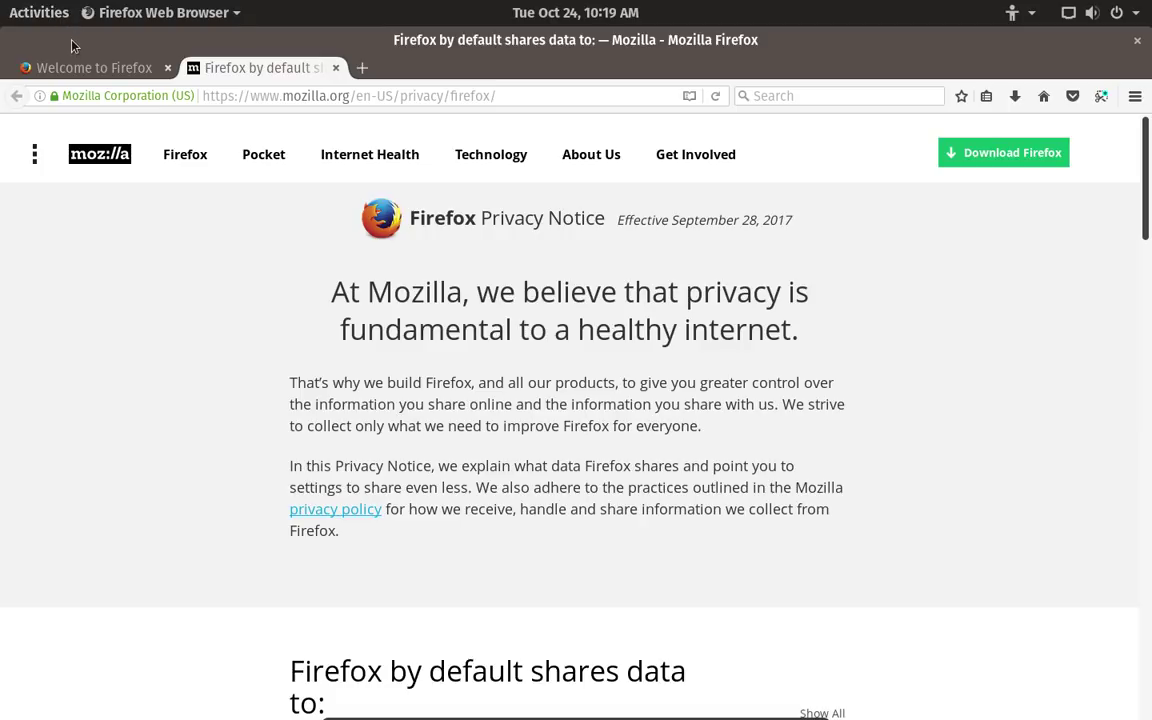
pyautogui.click(63, 69)
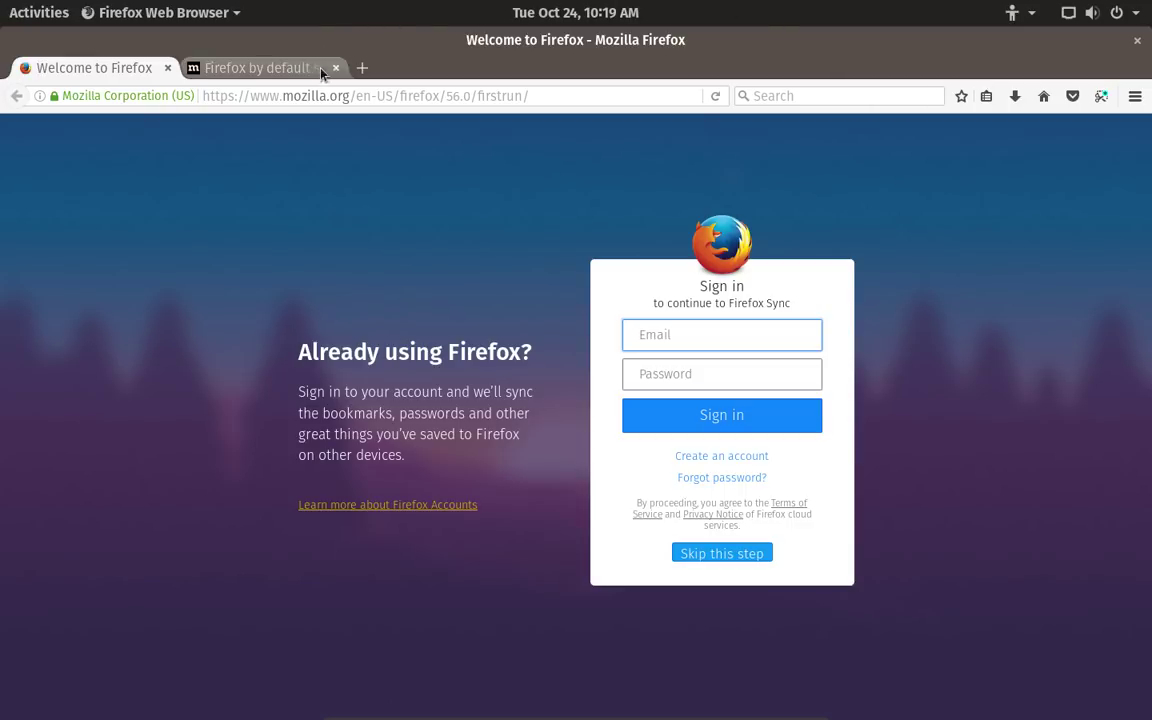
pyautogui.click(290, 67)
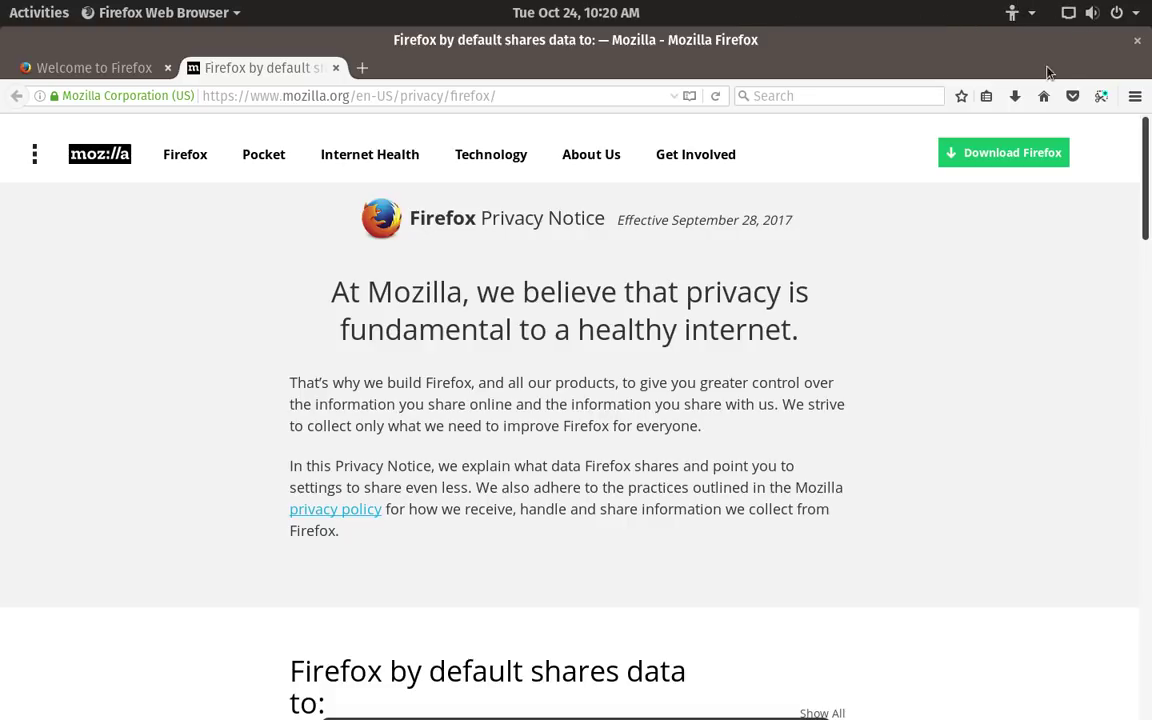
pyautogui.click(1137, 39)
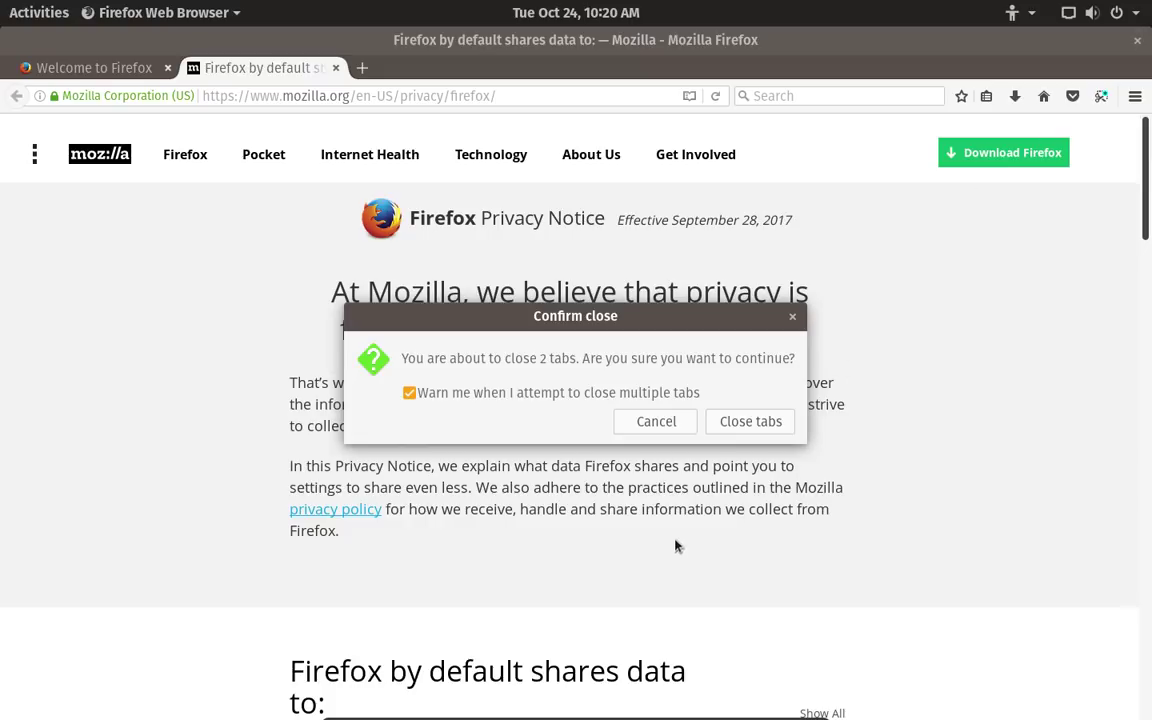